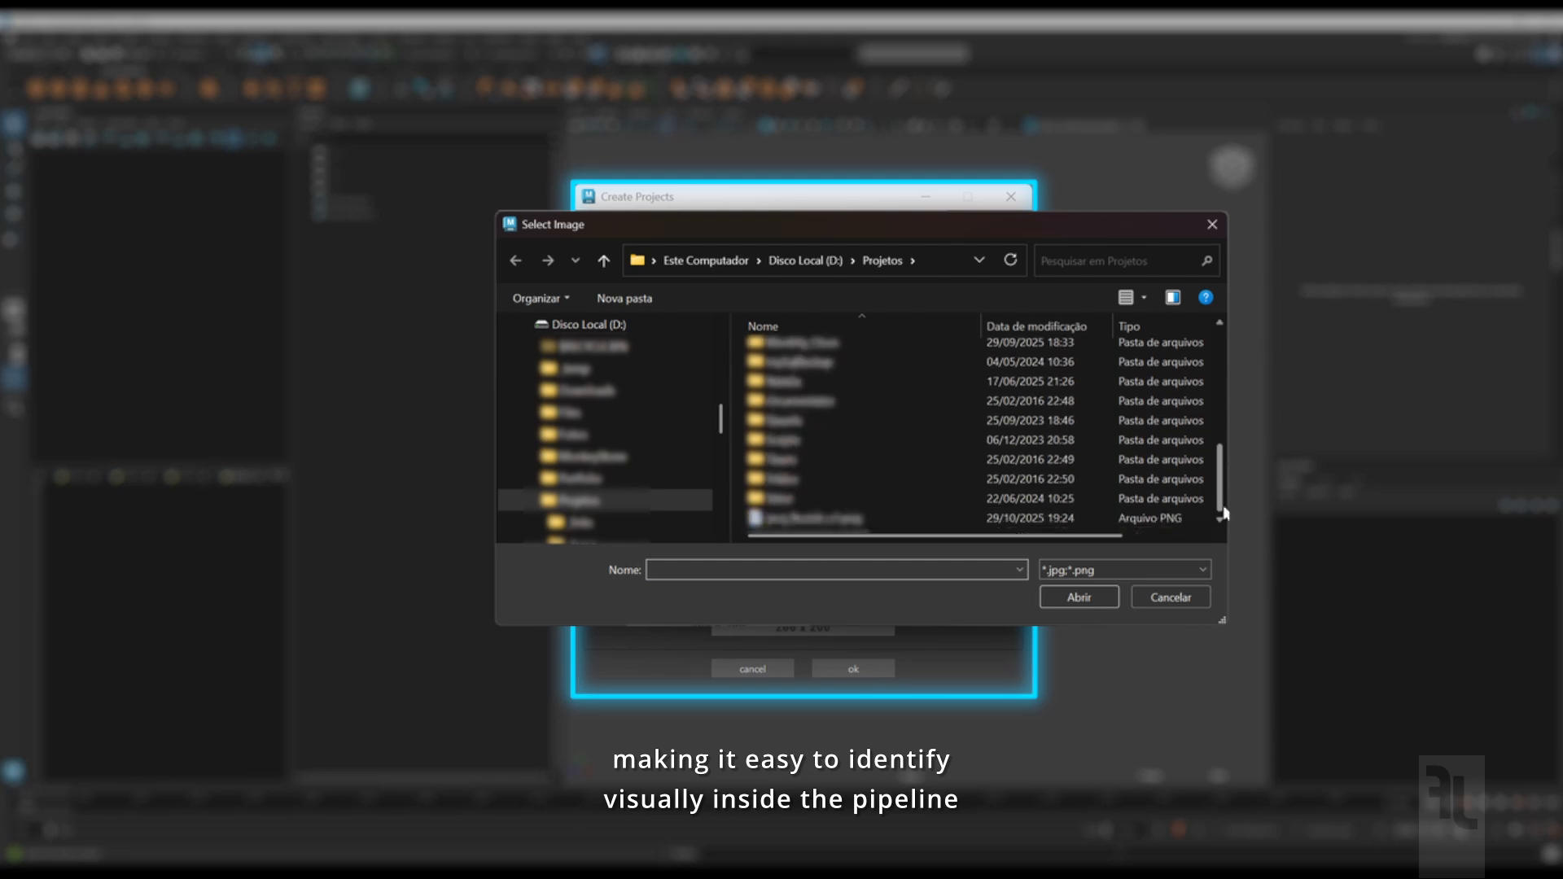
Step: Choose the PNG file in the Projetos folder as the new project's image and create the project
{"action": "left_click", "coordinate": [822, 518]}
{"action": "left_click", "coordinate": [1079, 598]}
{"action": "left_click", "coordinate": [855, 670]}
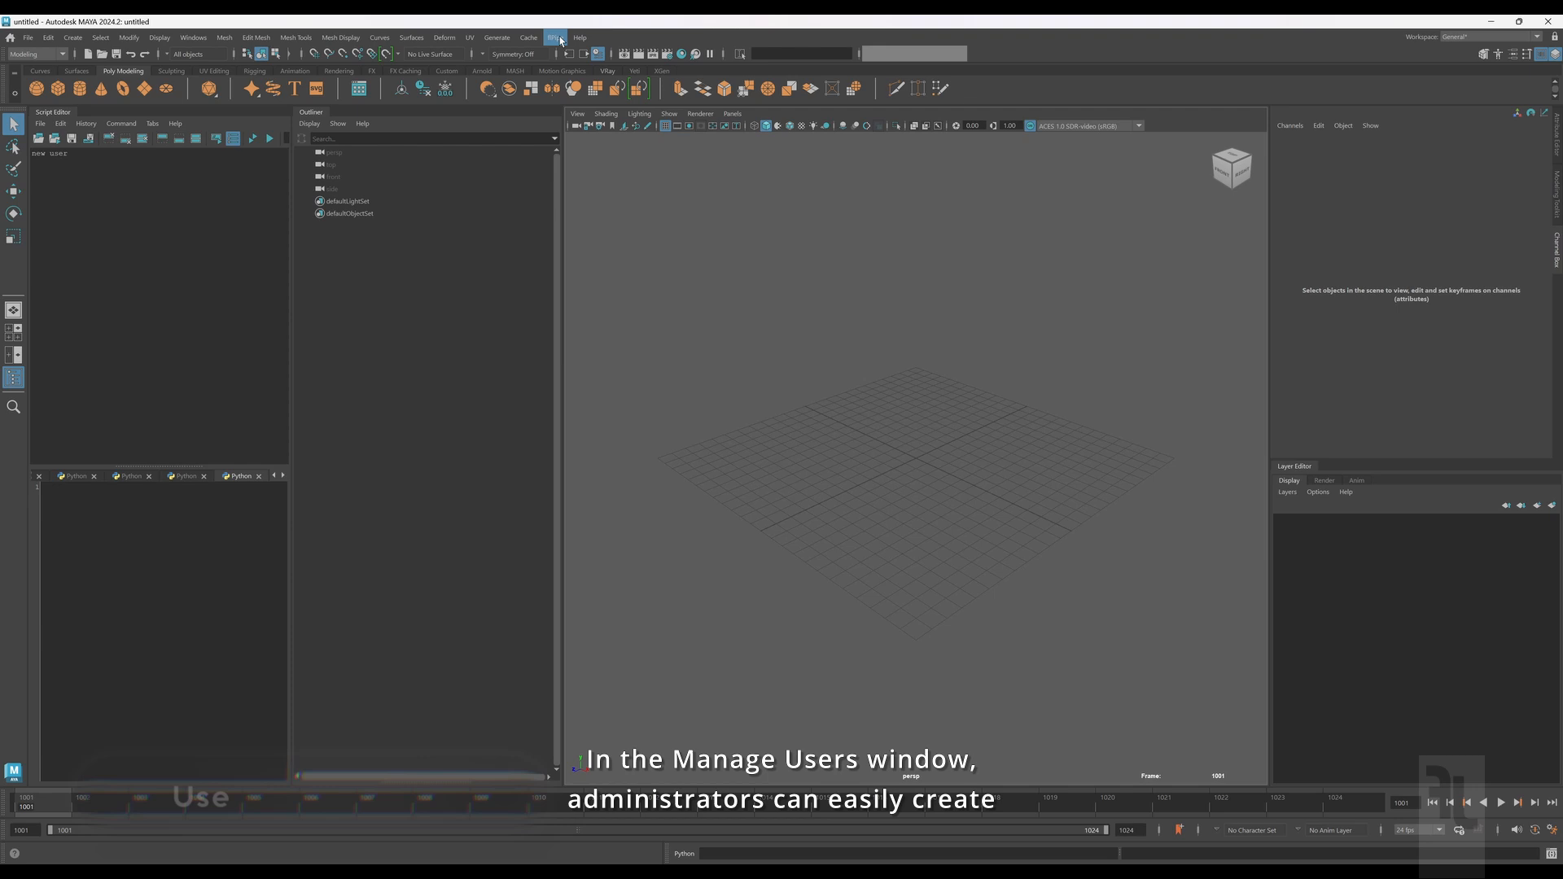
Step: Start a new pipeline user with the username new.user and fill in the e-mail, first name and last name
{"action": "left_click", "coordinate": [560, 41]}
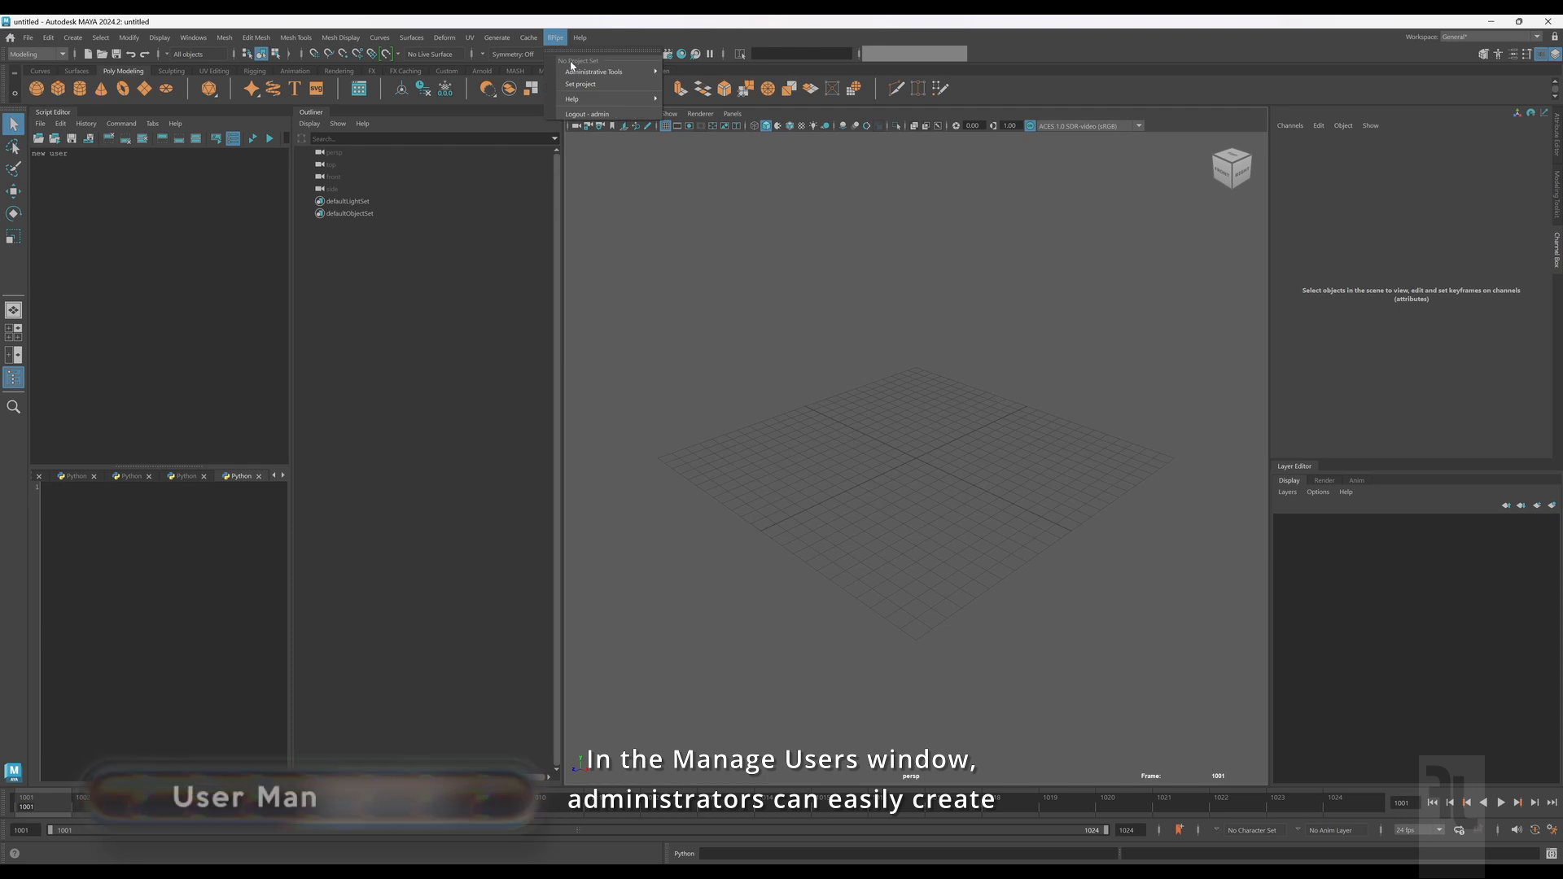
{"action": "mouse_move", "coordinate": [579, 73]}
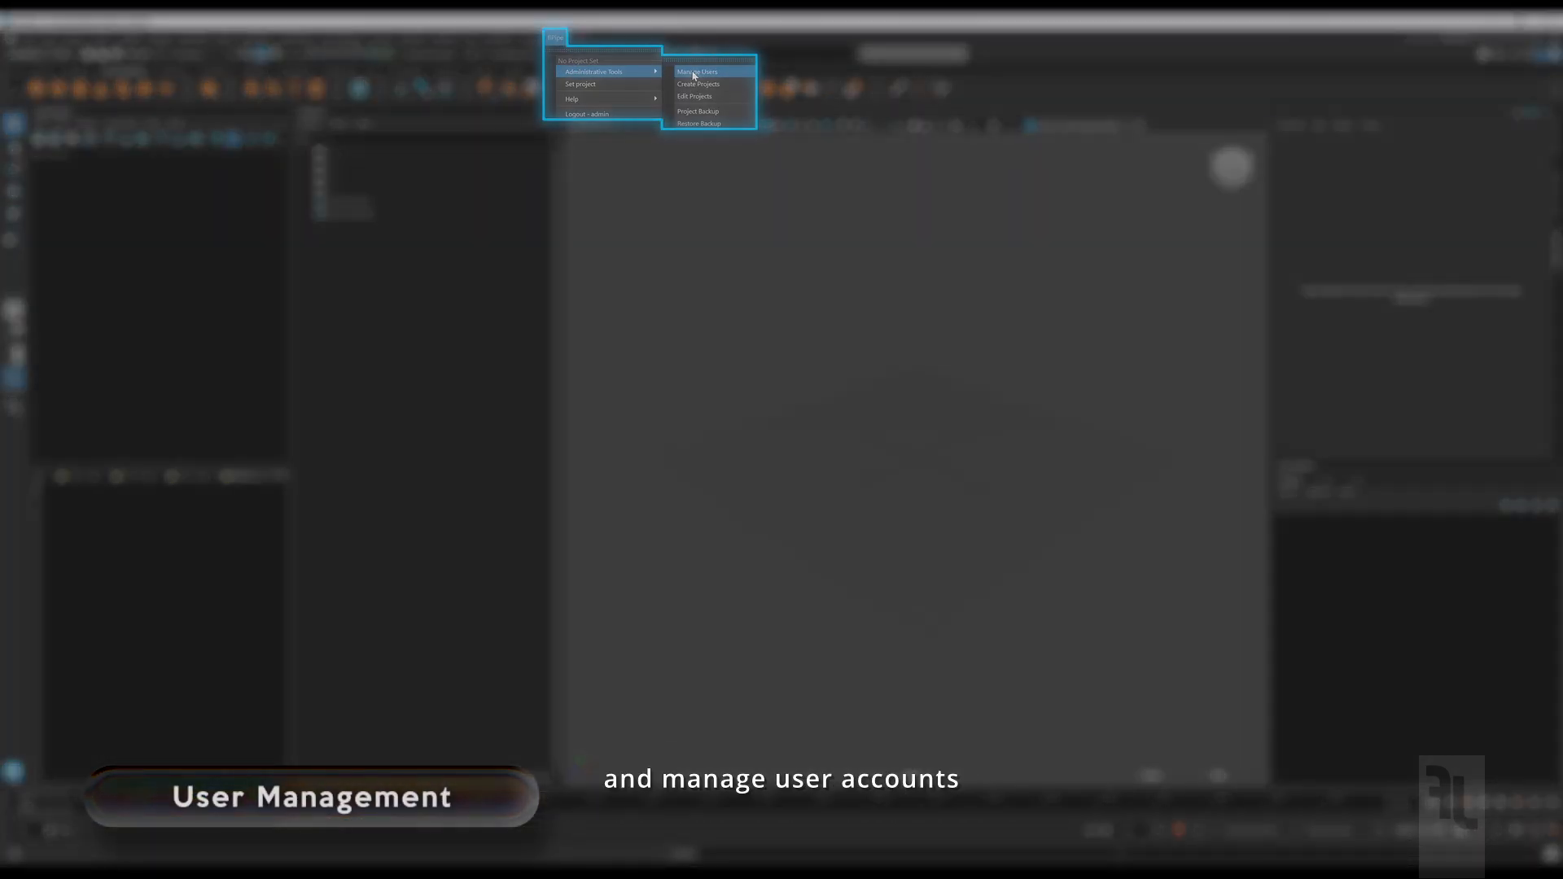
{"action": "left_click", "coordinate": [693, 72]}
{"action": "type", "text": "new.u"}
{"action": "type", "text": "n"}
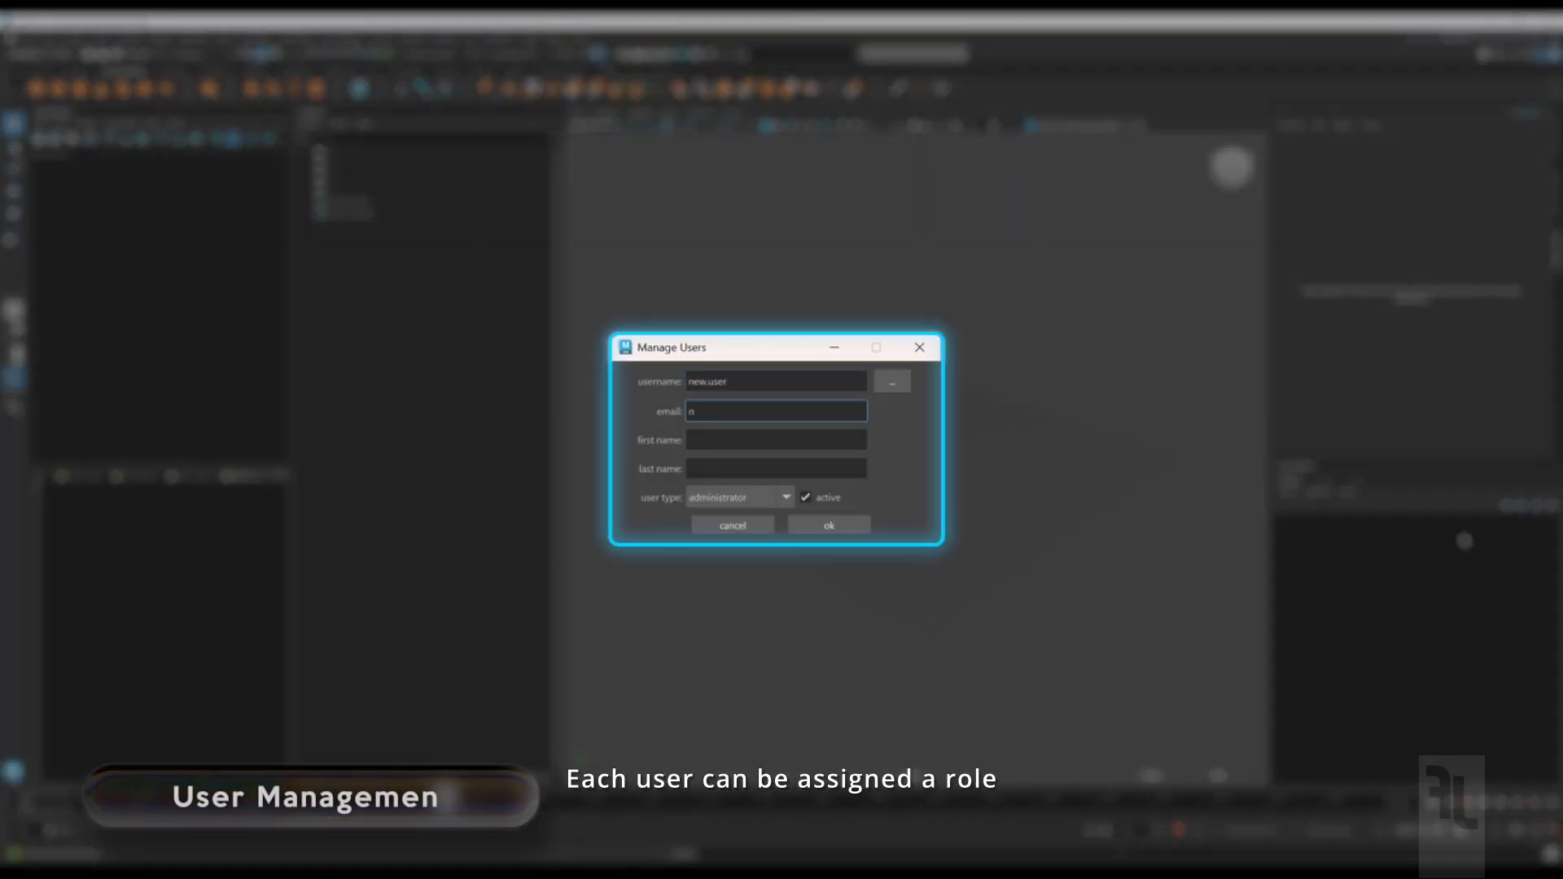
{"action": "type", "text": "ew."}
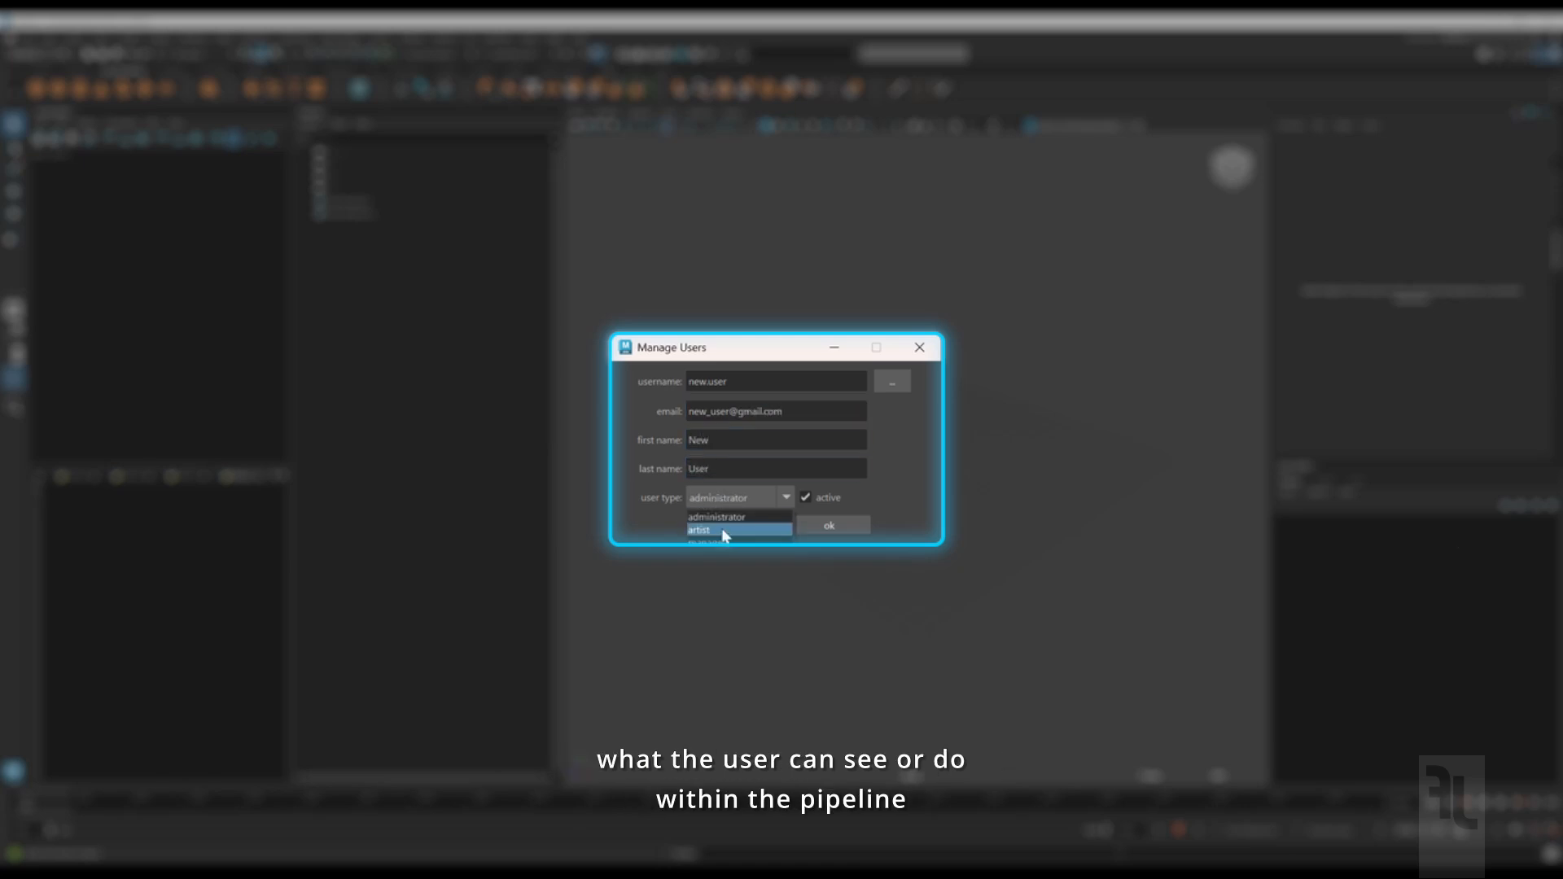
Step: Assign the artist user type to the new account and add the user
{"action": "left_click", "coordinate": [724, 530]}
{"action": "left_click", "coordinate": [829, 525]}
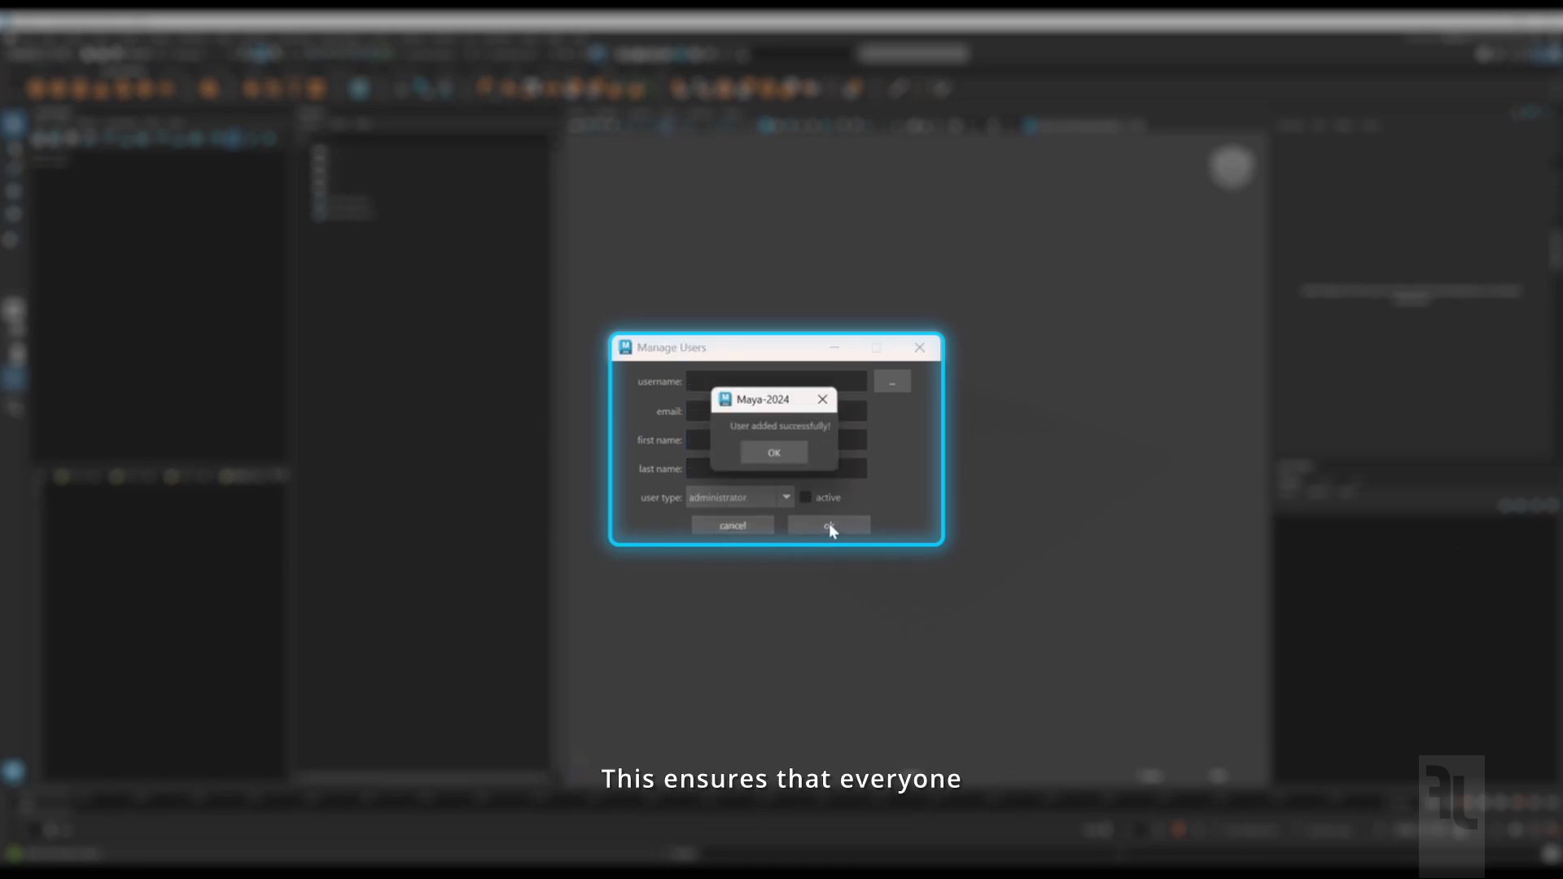
{"action": "left_click", "coordinate": [795, 457]}
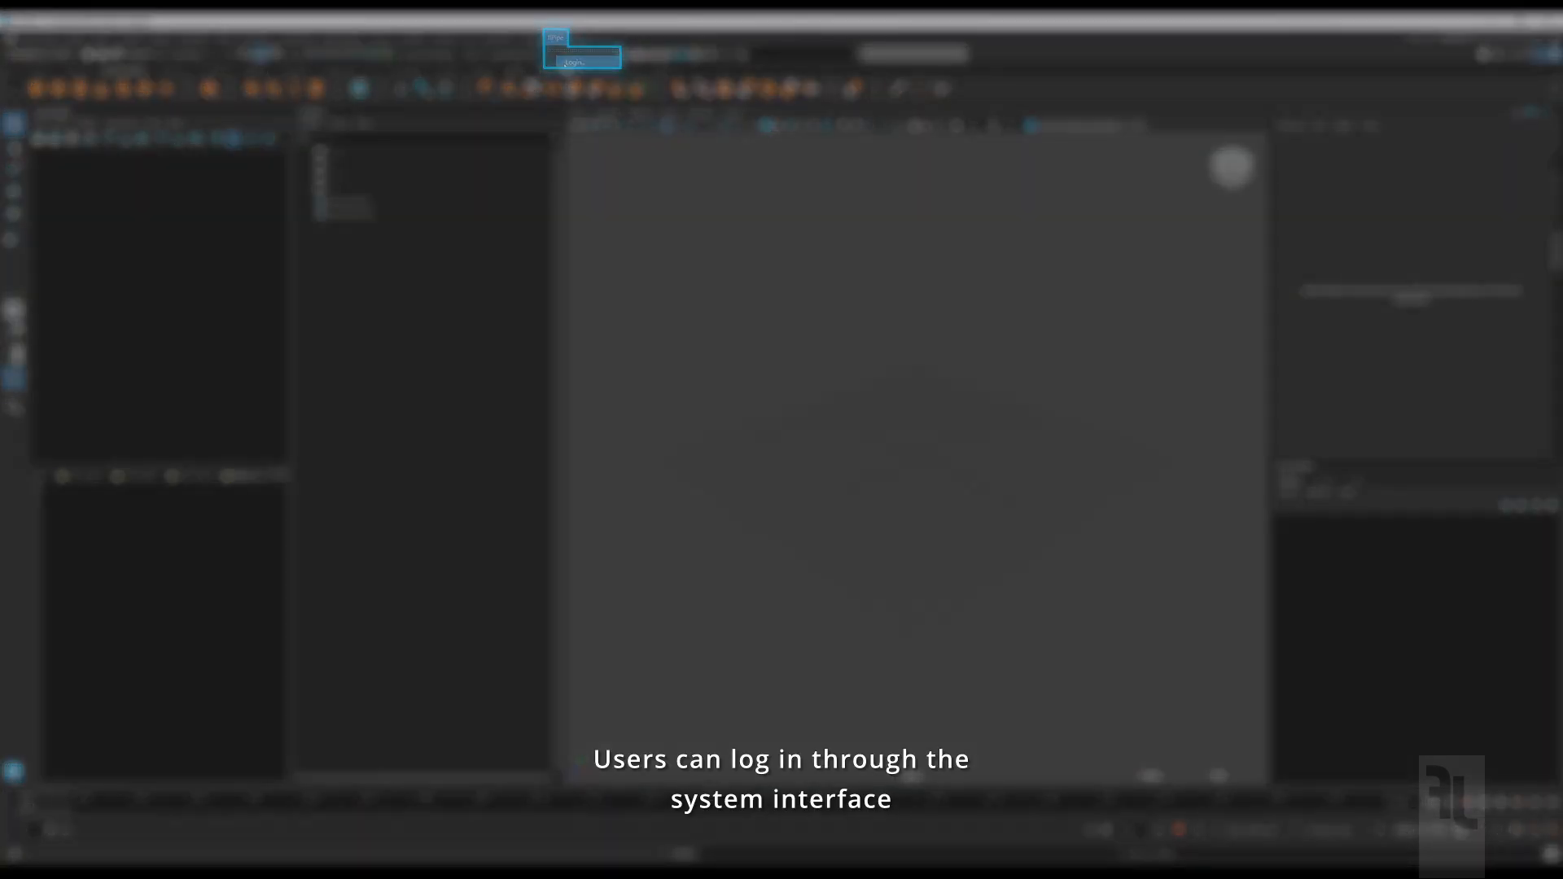
Step: Log in to flPipe as new.user with the account password
{"action": "left_click", "coordinate": [573, 62]}
{"action": "type", "text": "new.user"}
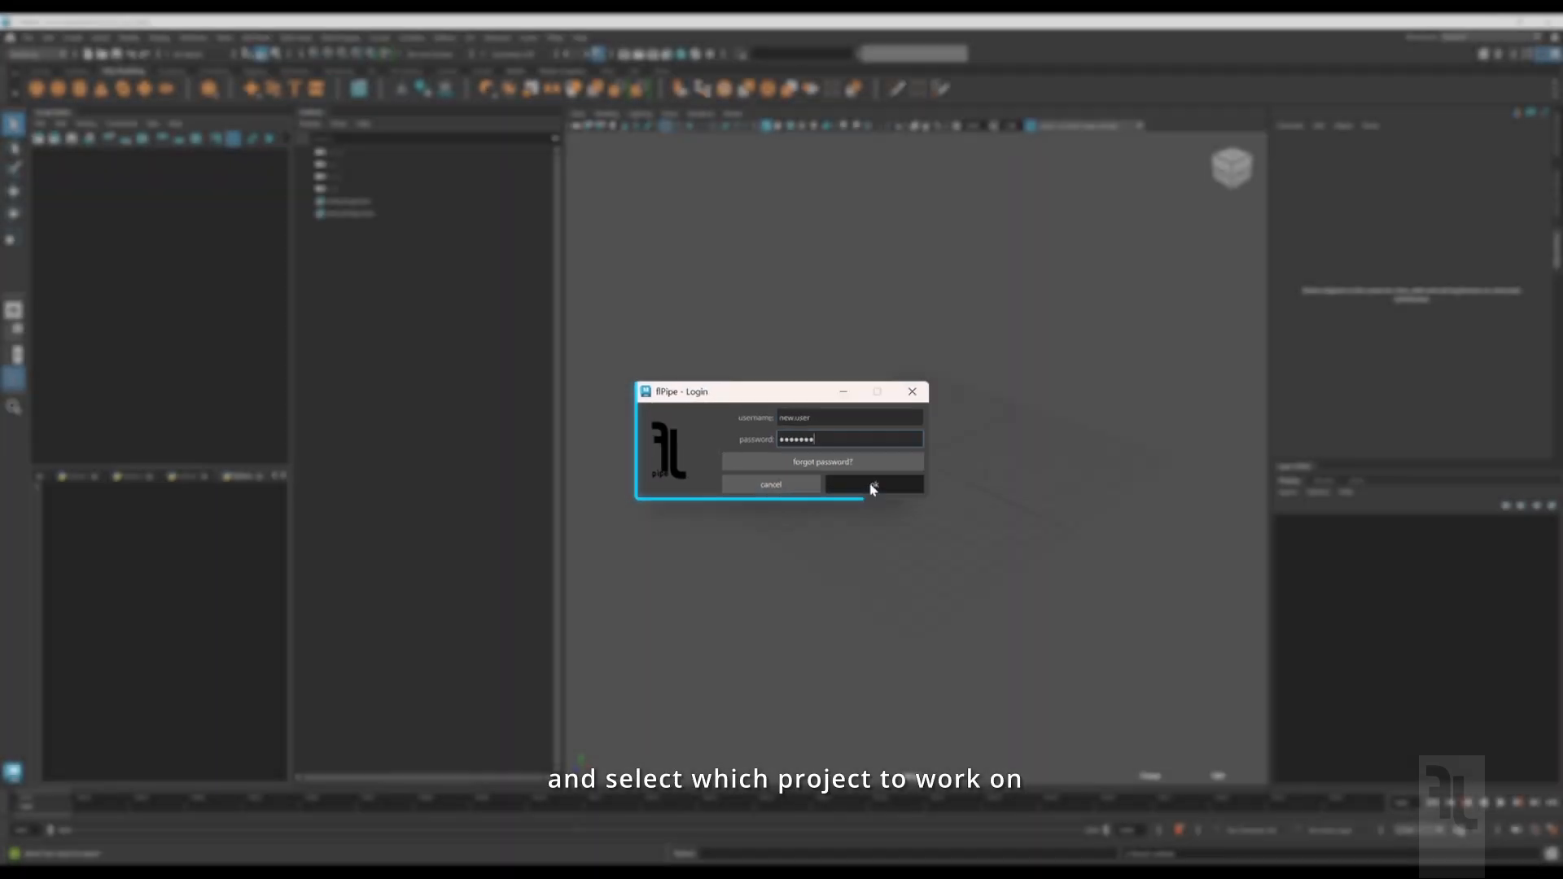
{"action": "left_click", "coordinate": [872, 490]}
Step: Set FLPIPE-test_project as the current pipeline project
{"action": "left_click", "coordinate": [556, 38]}
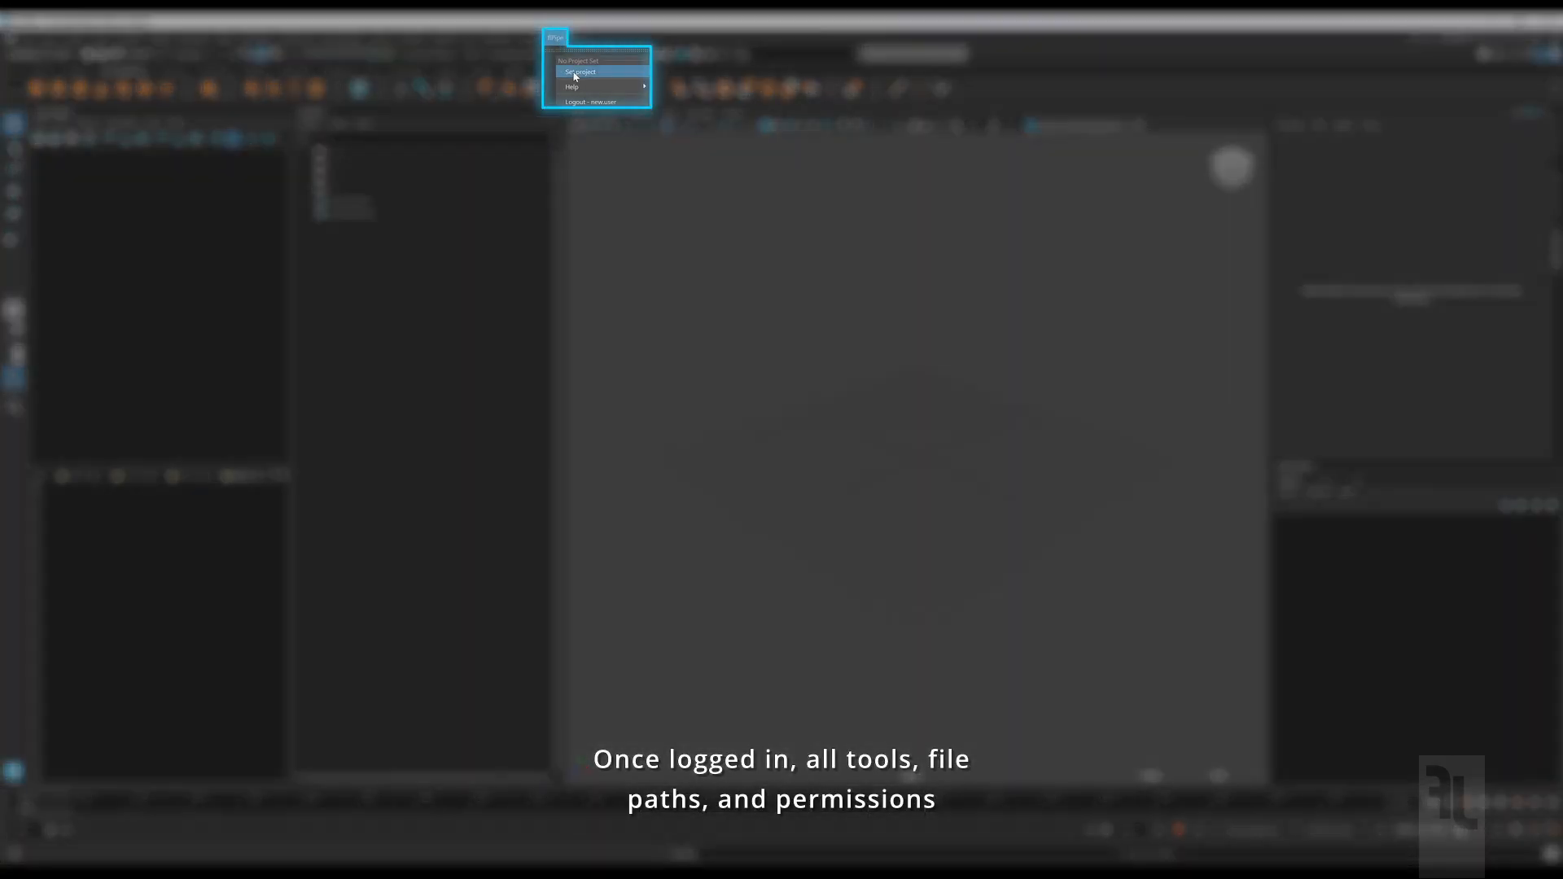
{"action": "left_click", "coordinate": [586, 73]}
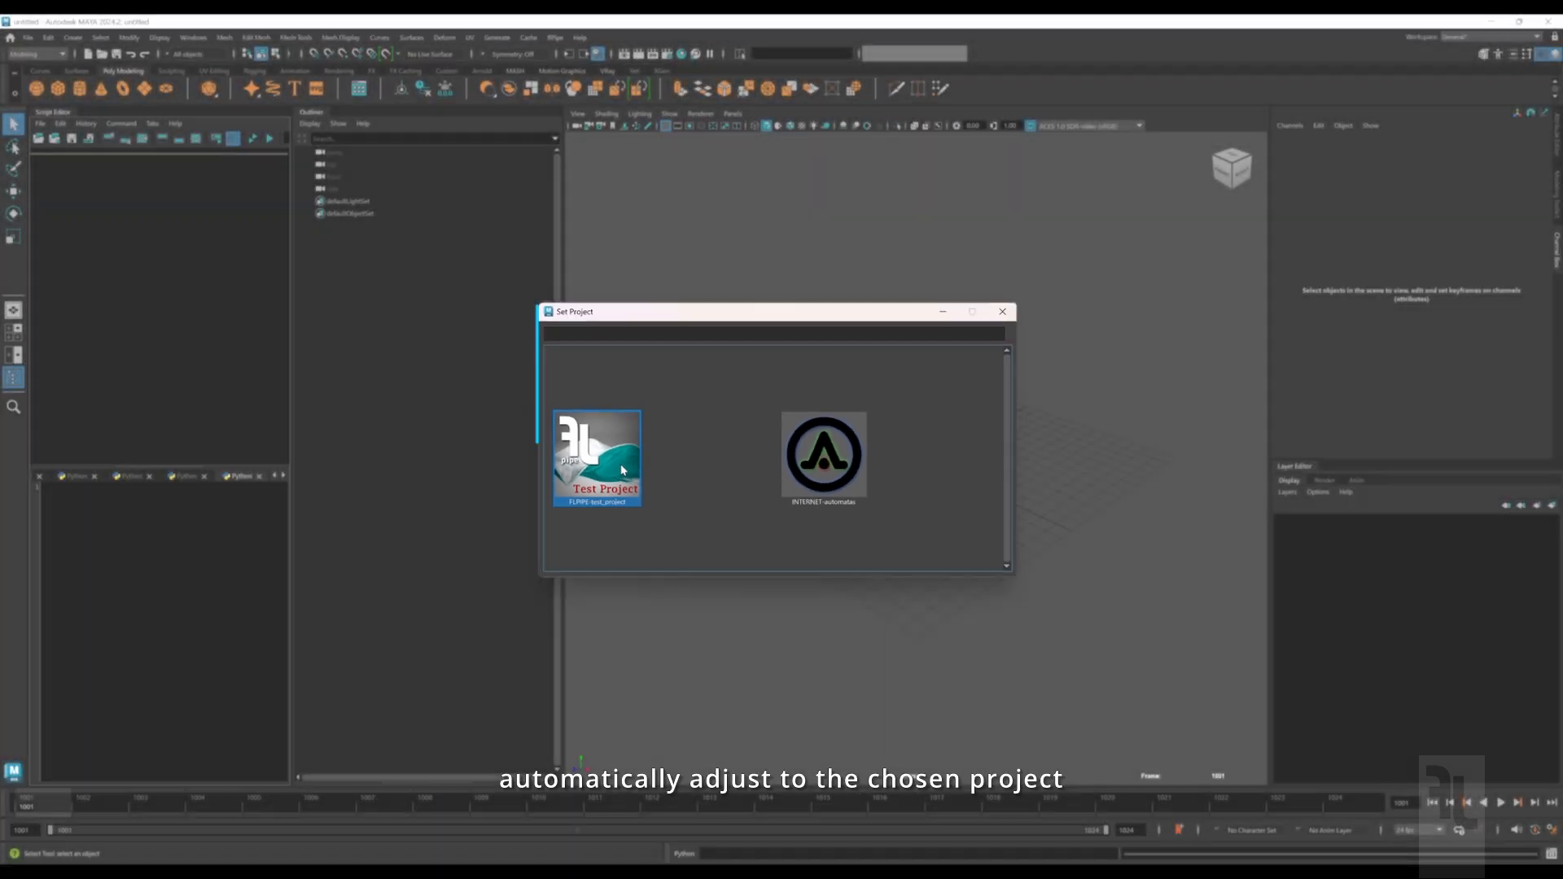
{"action": "double_click", "coordinate": [558, 474]}
{"action": "left_click", "coordinate": [555, 37]}
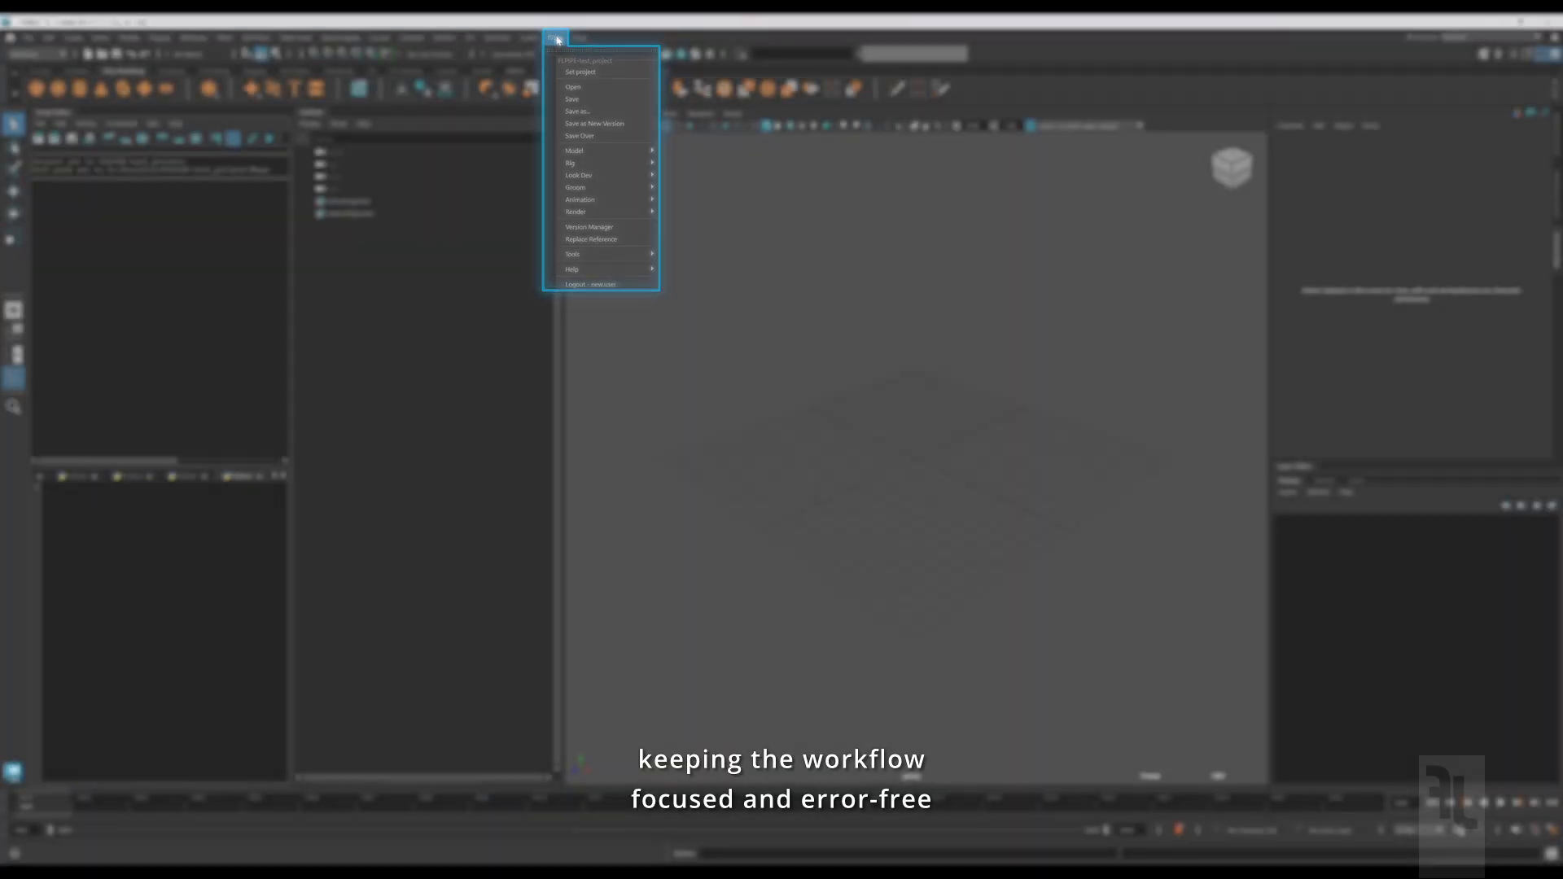
{"action": "left_click", "coordinate": [730, 319]}
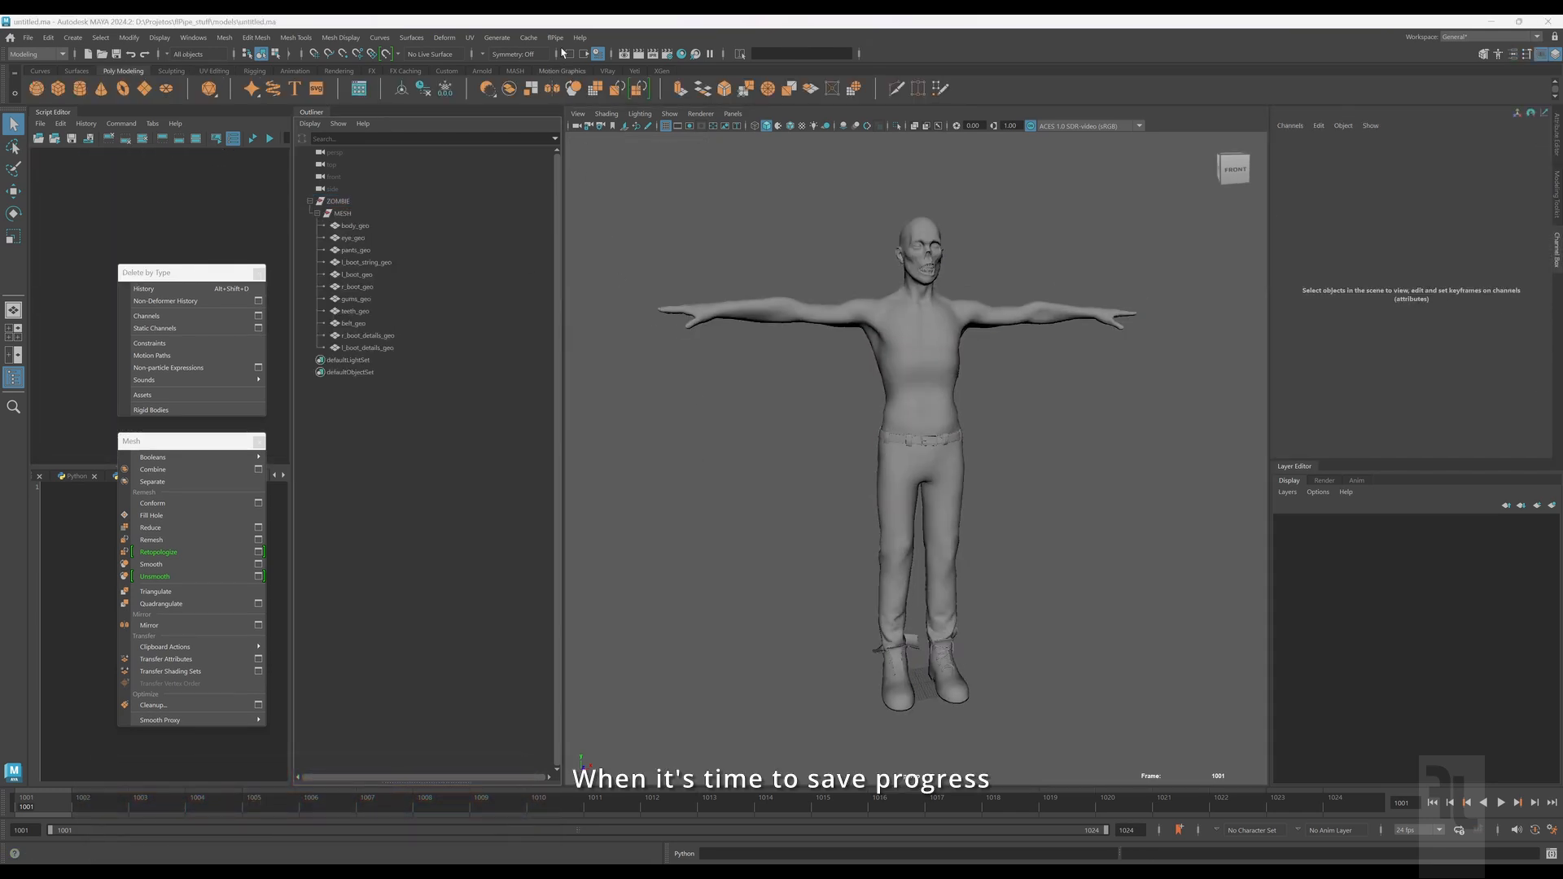
Step: Save the character scene to the pipeline as type MODEL, subtype CHAR, name ZOMBIE, format ma, with a screenshot of the character as thumbnail
{"action": "left_click", "coordinate": [557, 39]}
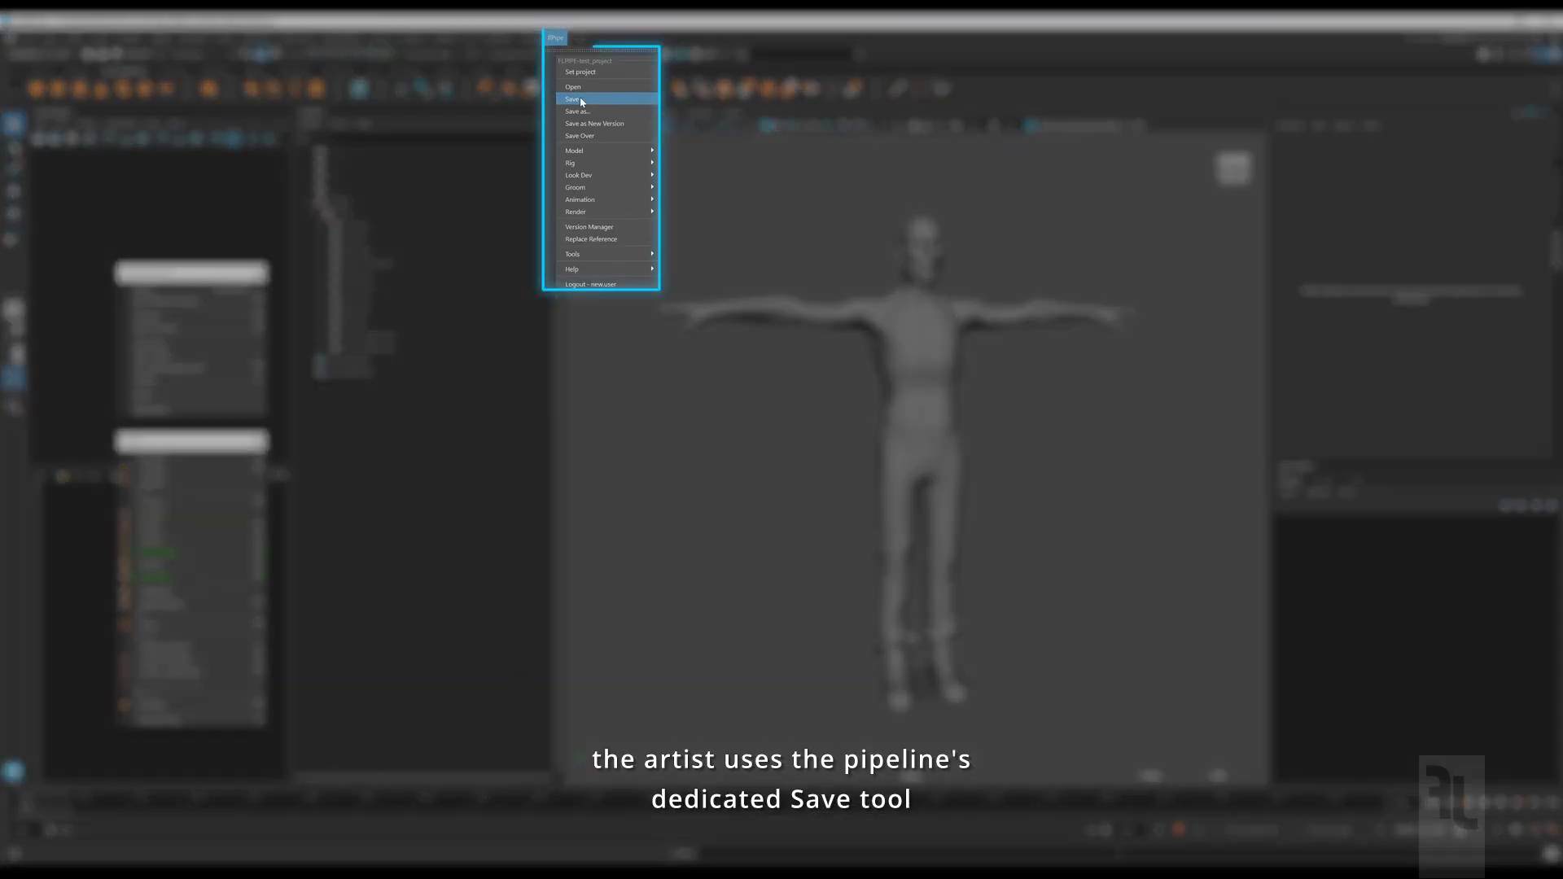
{"action": "left_click", "coordinate": [580, 99]}
{"action": "left_click", "coordinate": [838, 412]}
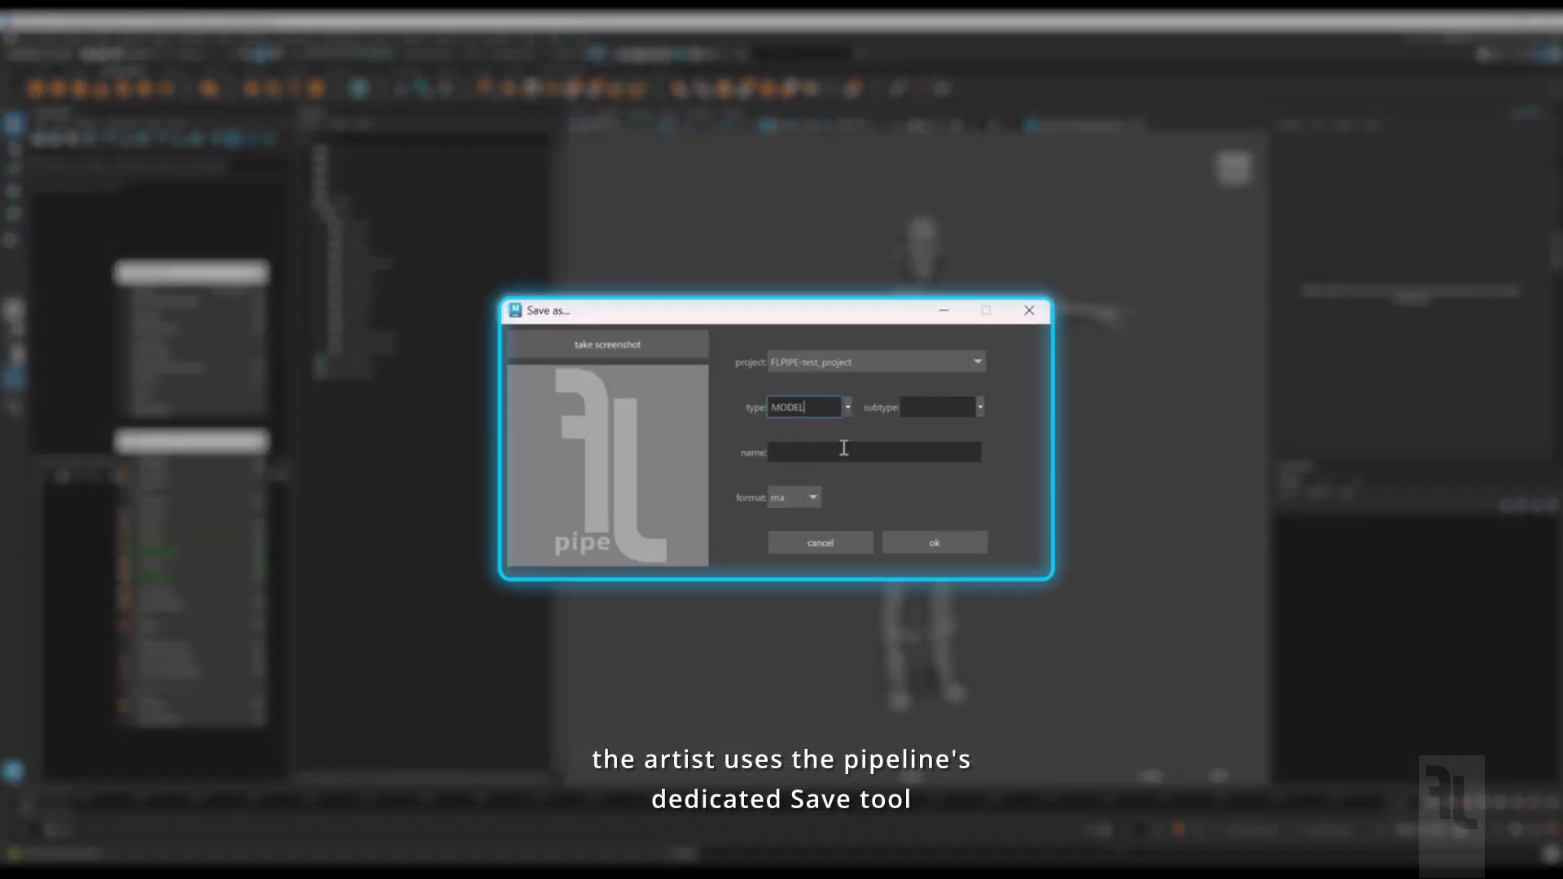
{"action": "left_click", "coordinate": [964, 438]}
{"action": "left_click", "coordinate": [925, 450]}
{"action": "type", "text": "ZOMBIE"}
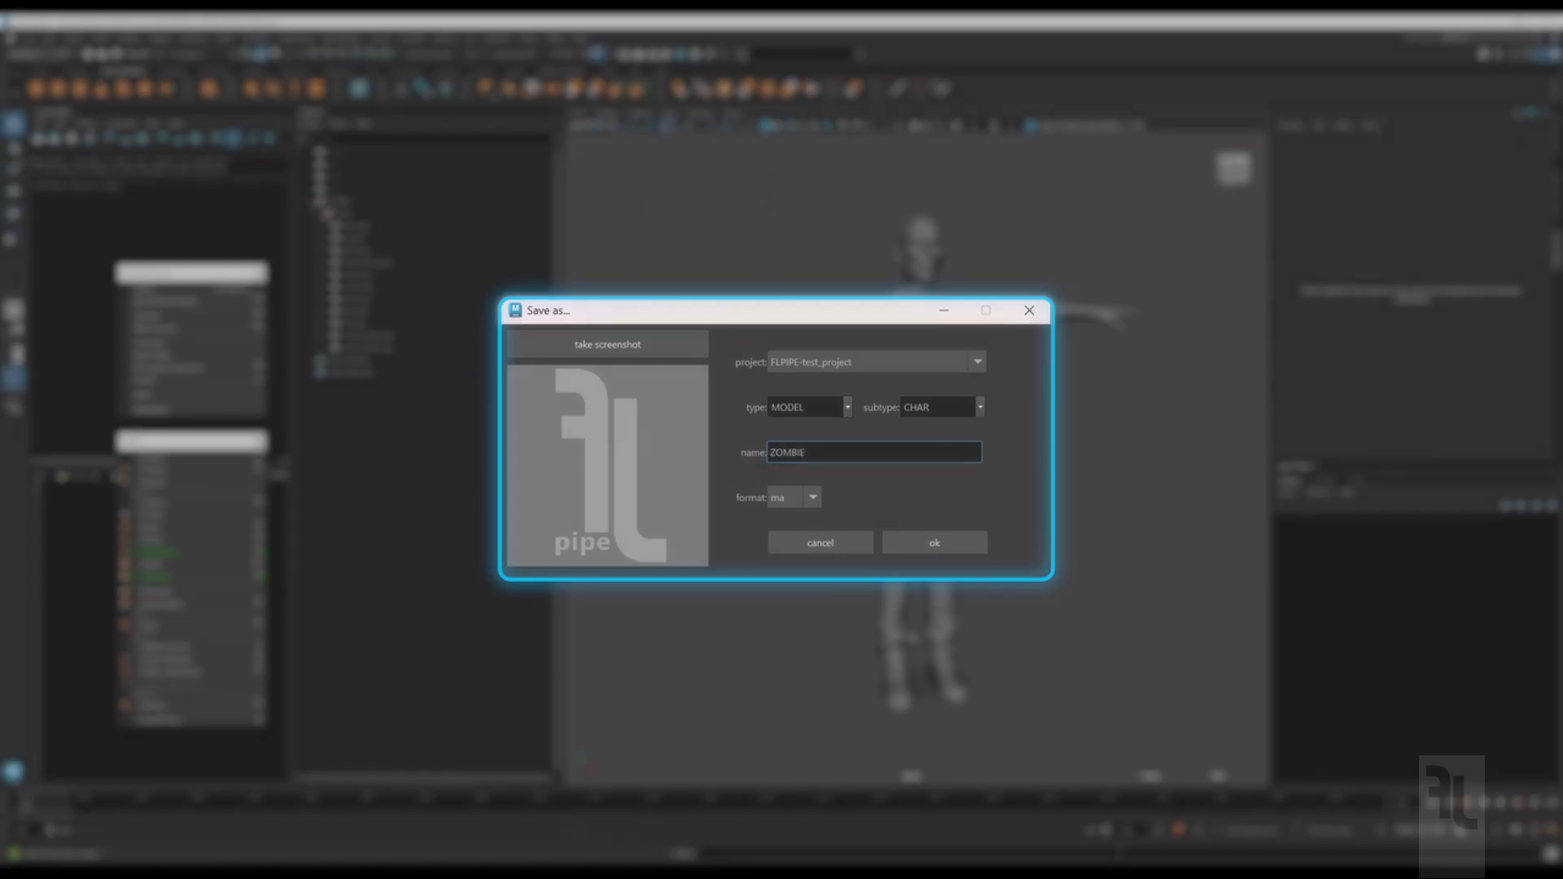
{"action": "left_click", "coordinate": [935, 543]}
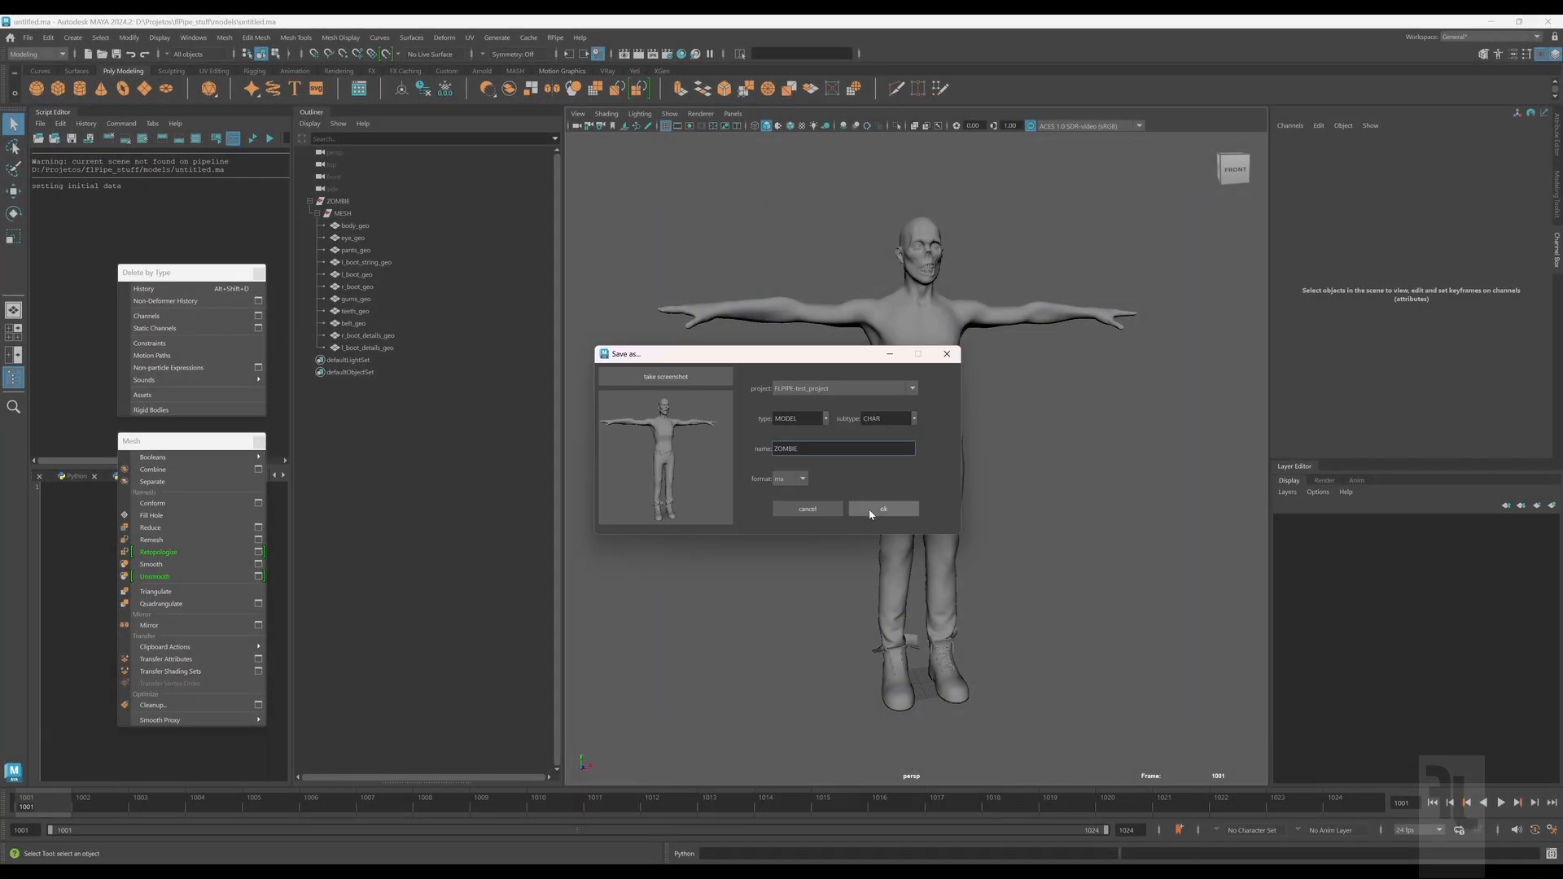
{"action": "left_click", "coordinate": [789, 455]}
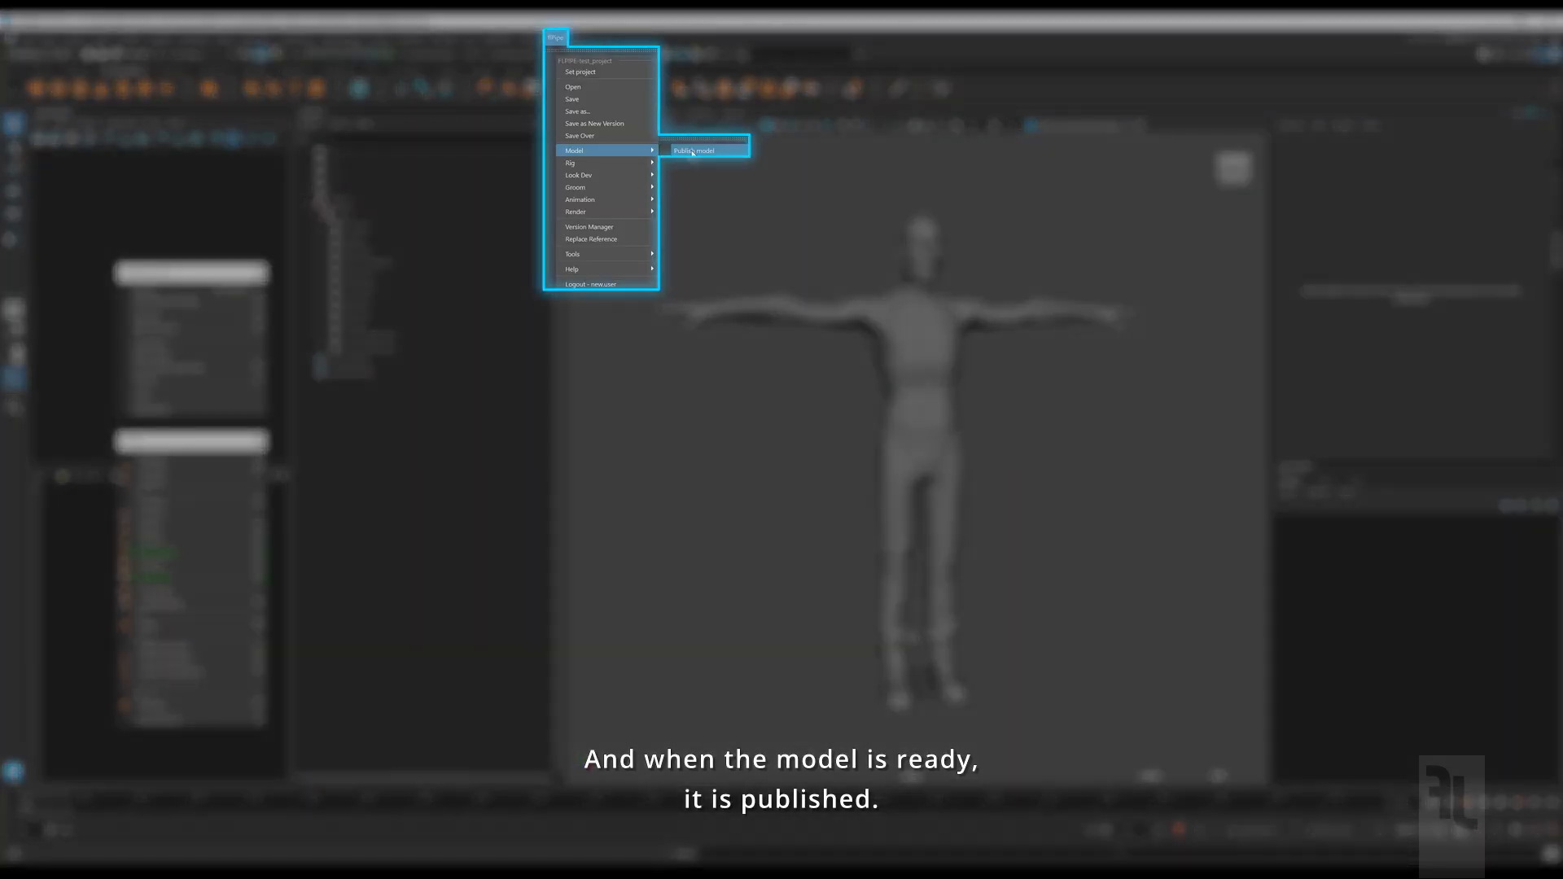
Step: Publish the MODEL / CHAR / ZOMBIE asset with a comment marking it as the first version
{"action": "left_click", "coordinate": [693, 152]}
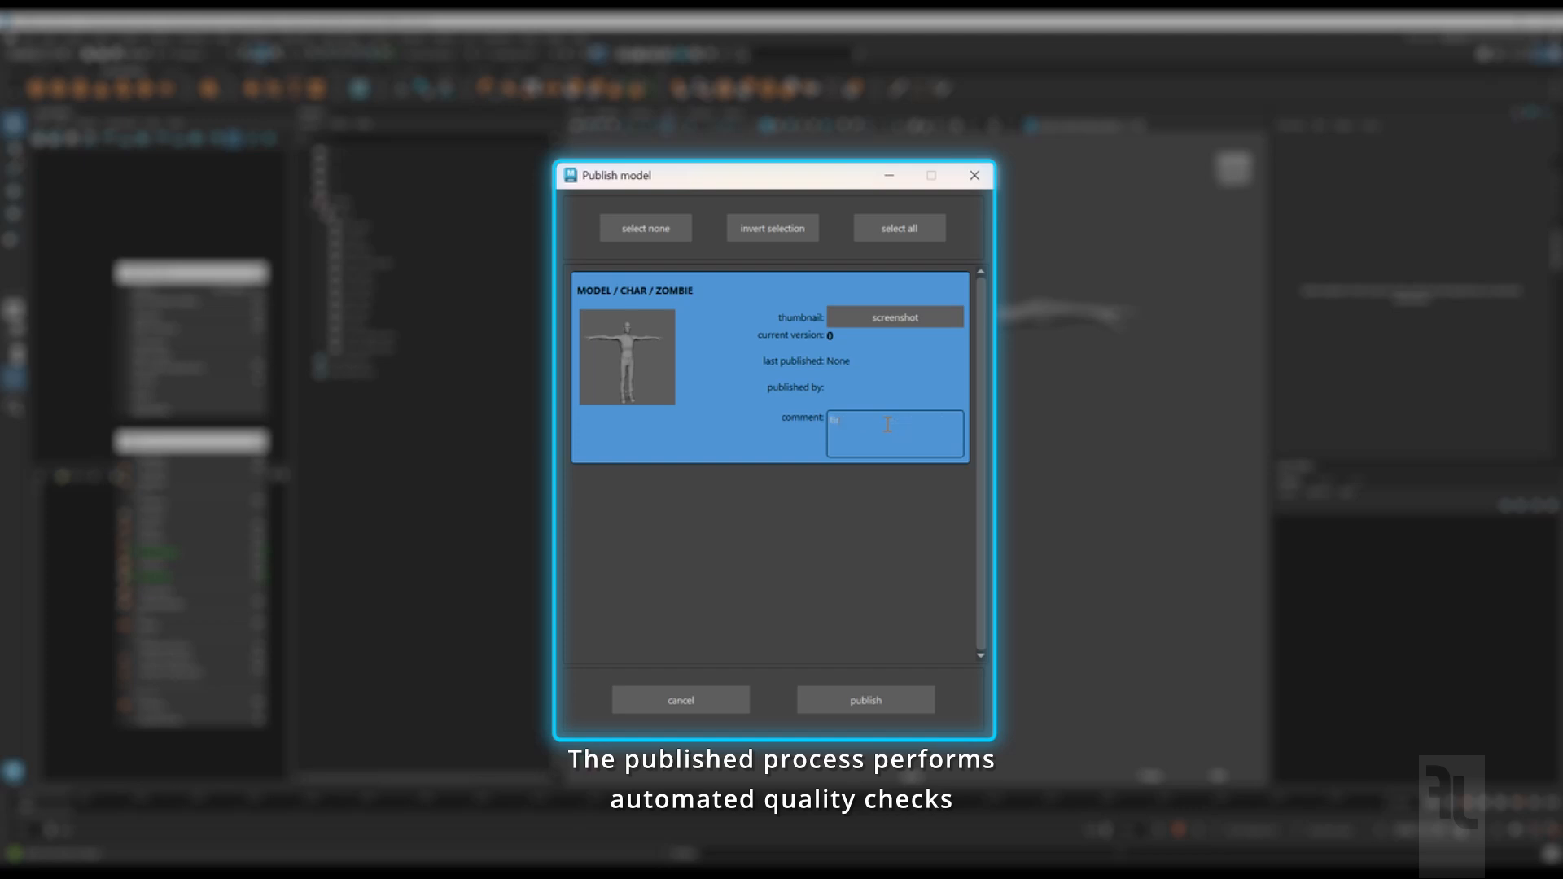
{"action": "type", "text": "st version"}
{"action": "left_click", "coordinate": [868, 700]}
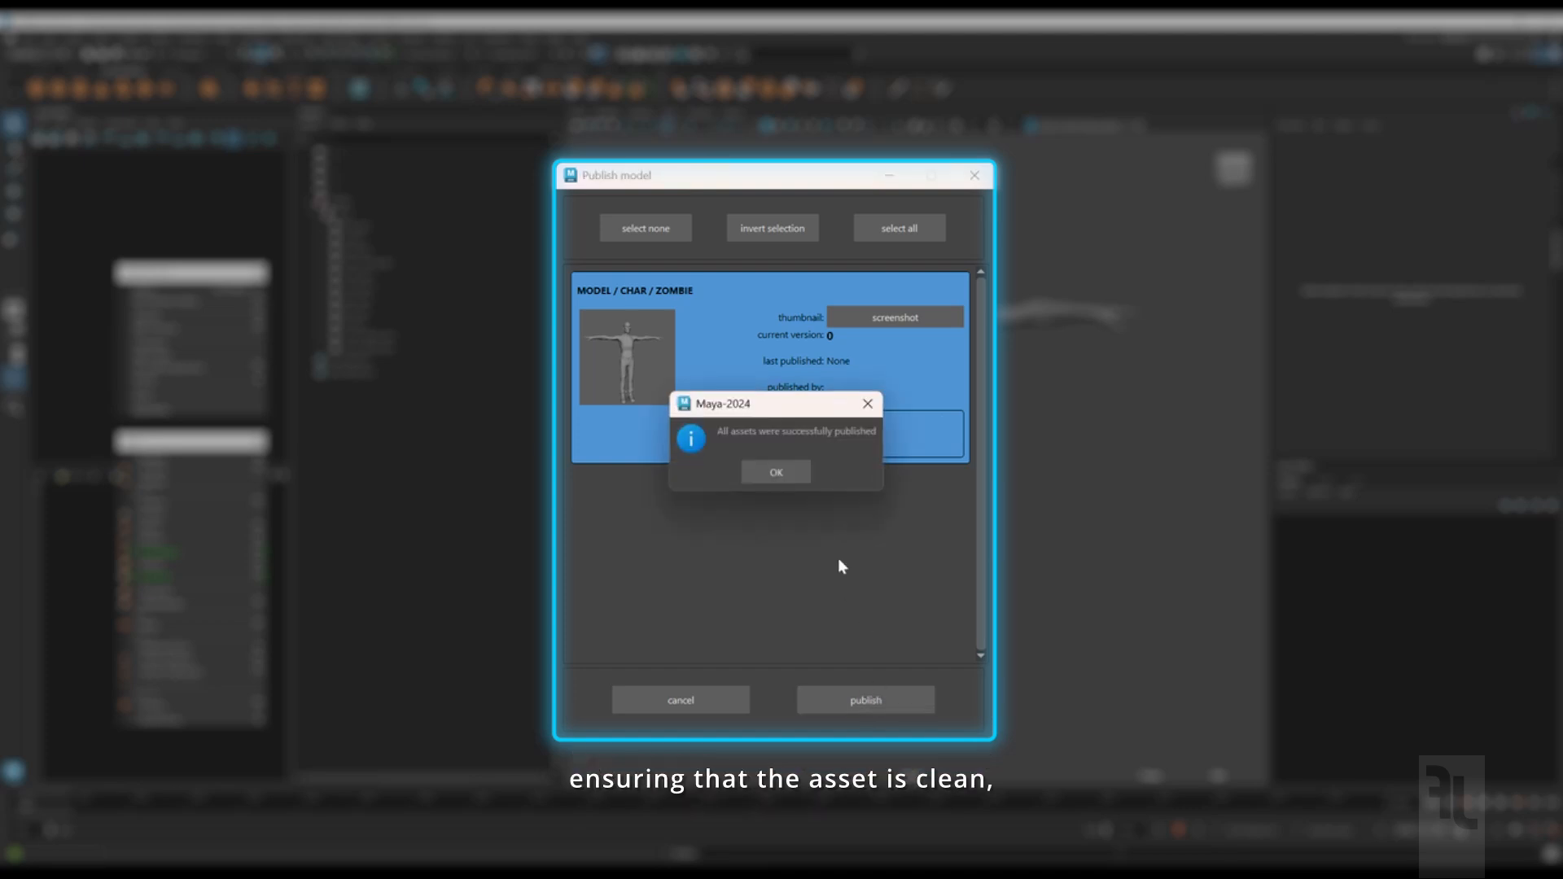
{"action": "left_click", "coordinate": [798, 477]}
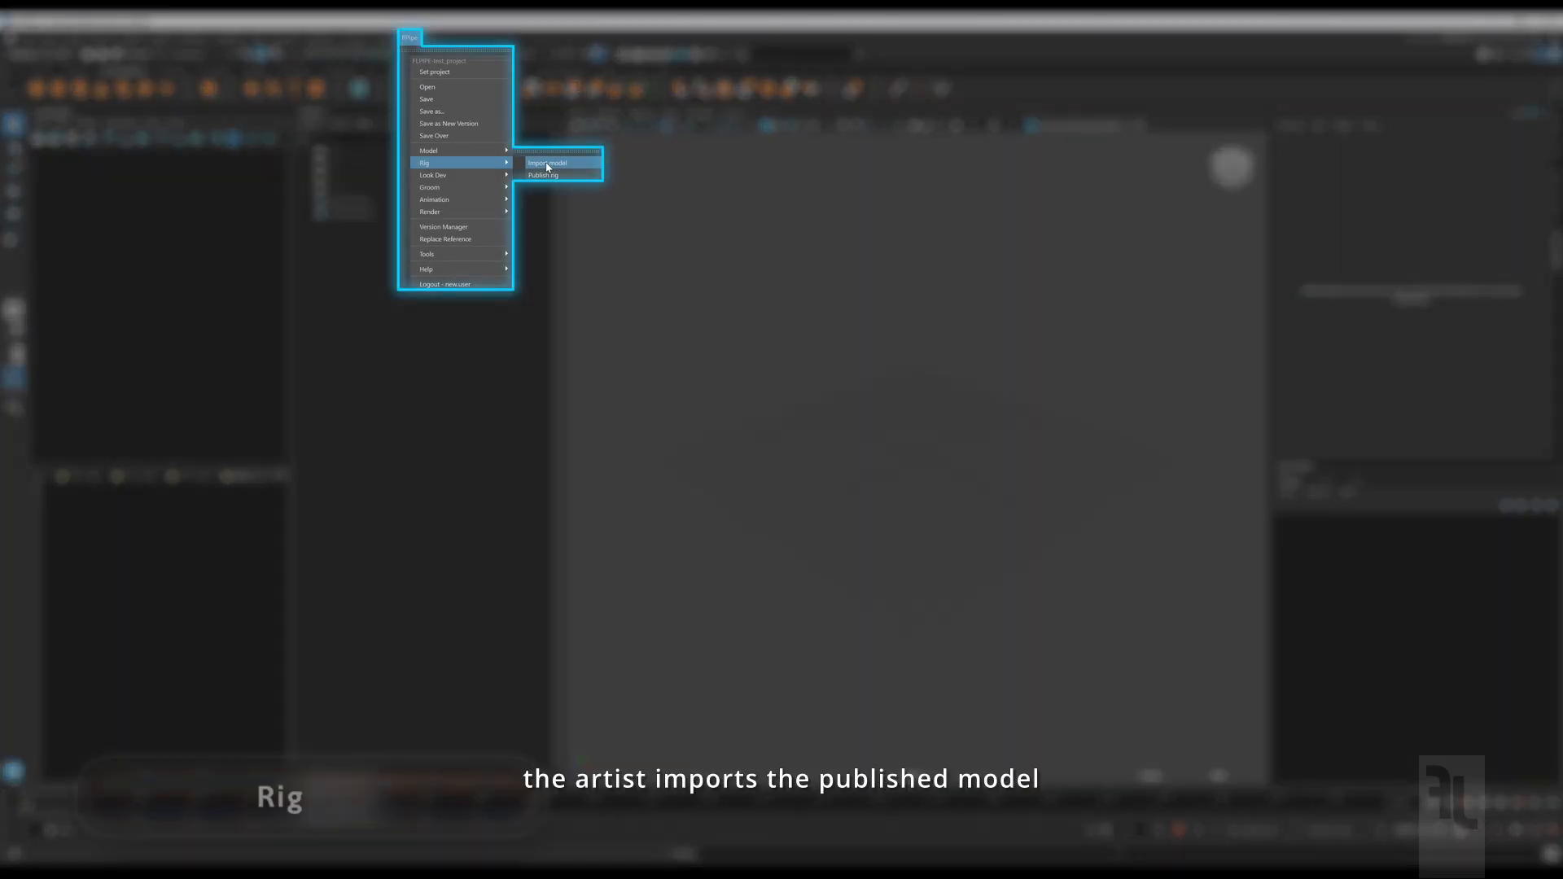
Step: Import the published ZOMBIE model into the empty scene for rigging and frame the whole character
{"action": "left_click", "coordinate": [546, 163]}
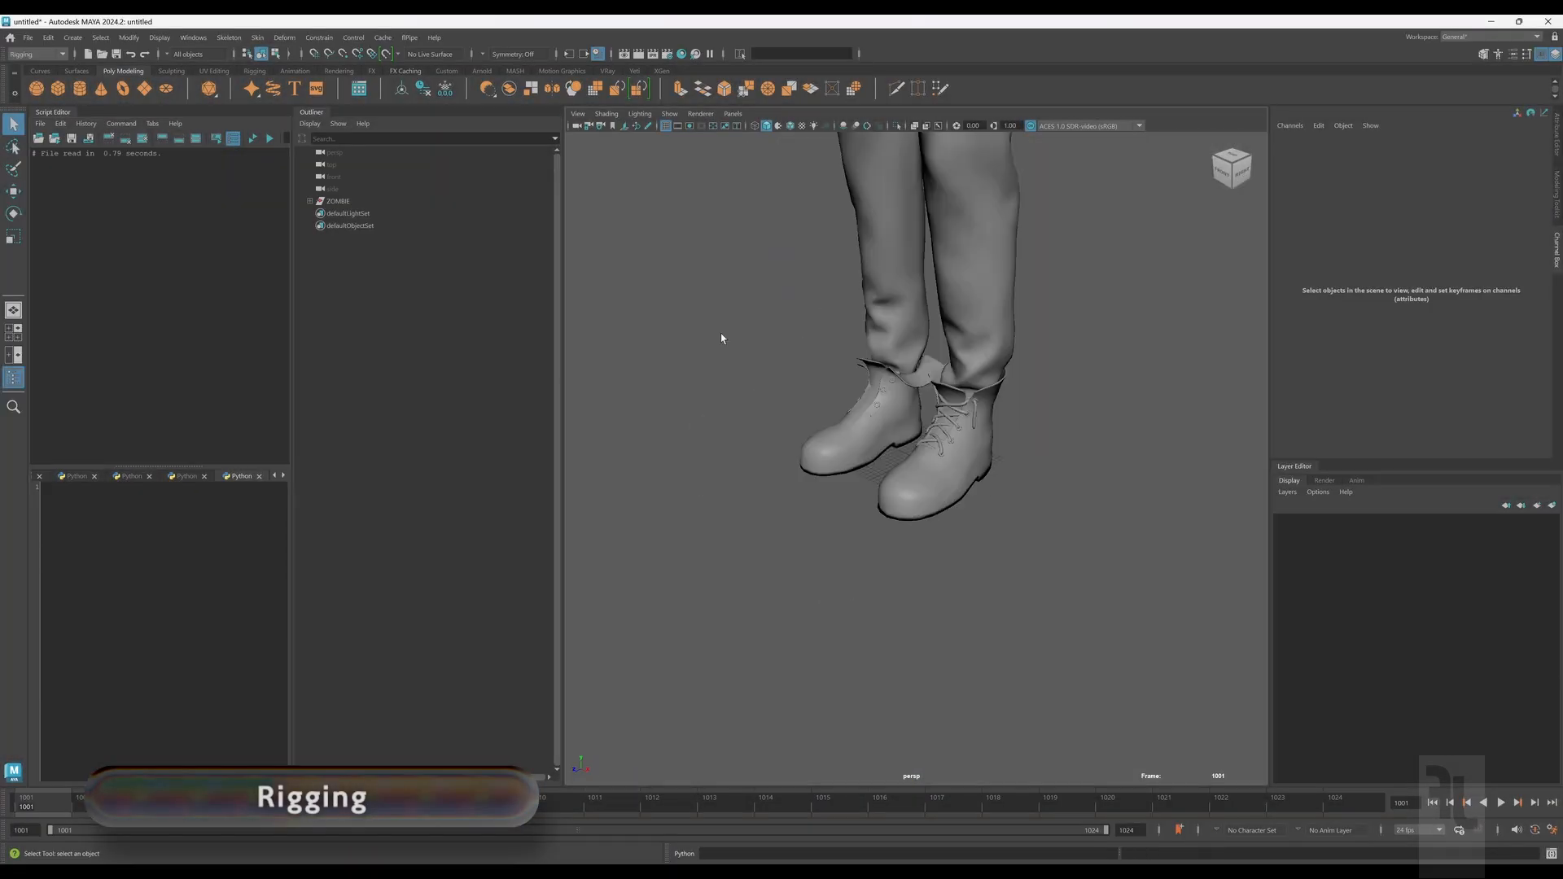
{"action": "key", "text": "f"}
{"action": "left_click_drag", "start_coordinate": [723, 338], "coordinate": [863, 317], "text": "alt"}
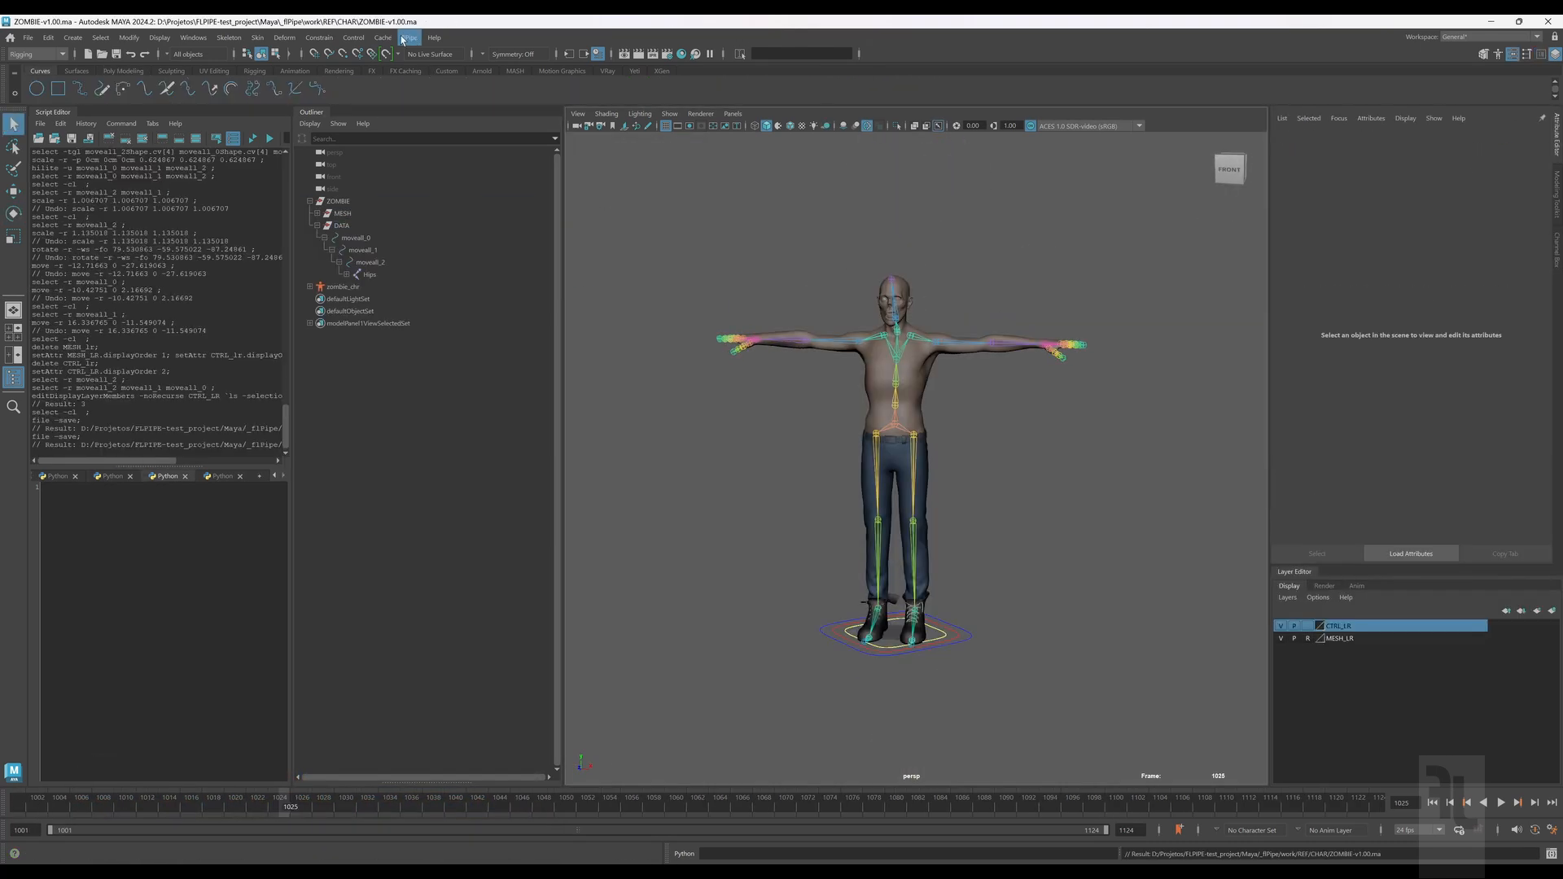
Step: Start publishing the ZOMBIE rig and capture a thumbnail screenshot enclosing the full character and its base controls
{"action": "left_click", "coordinate": [407, 37]}
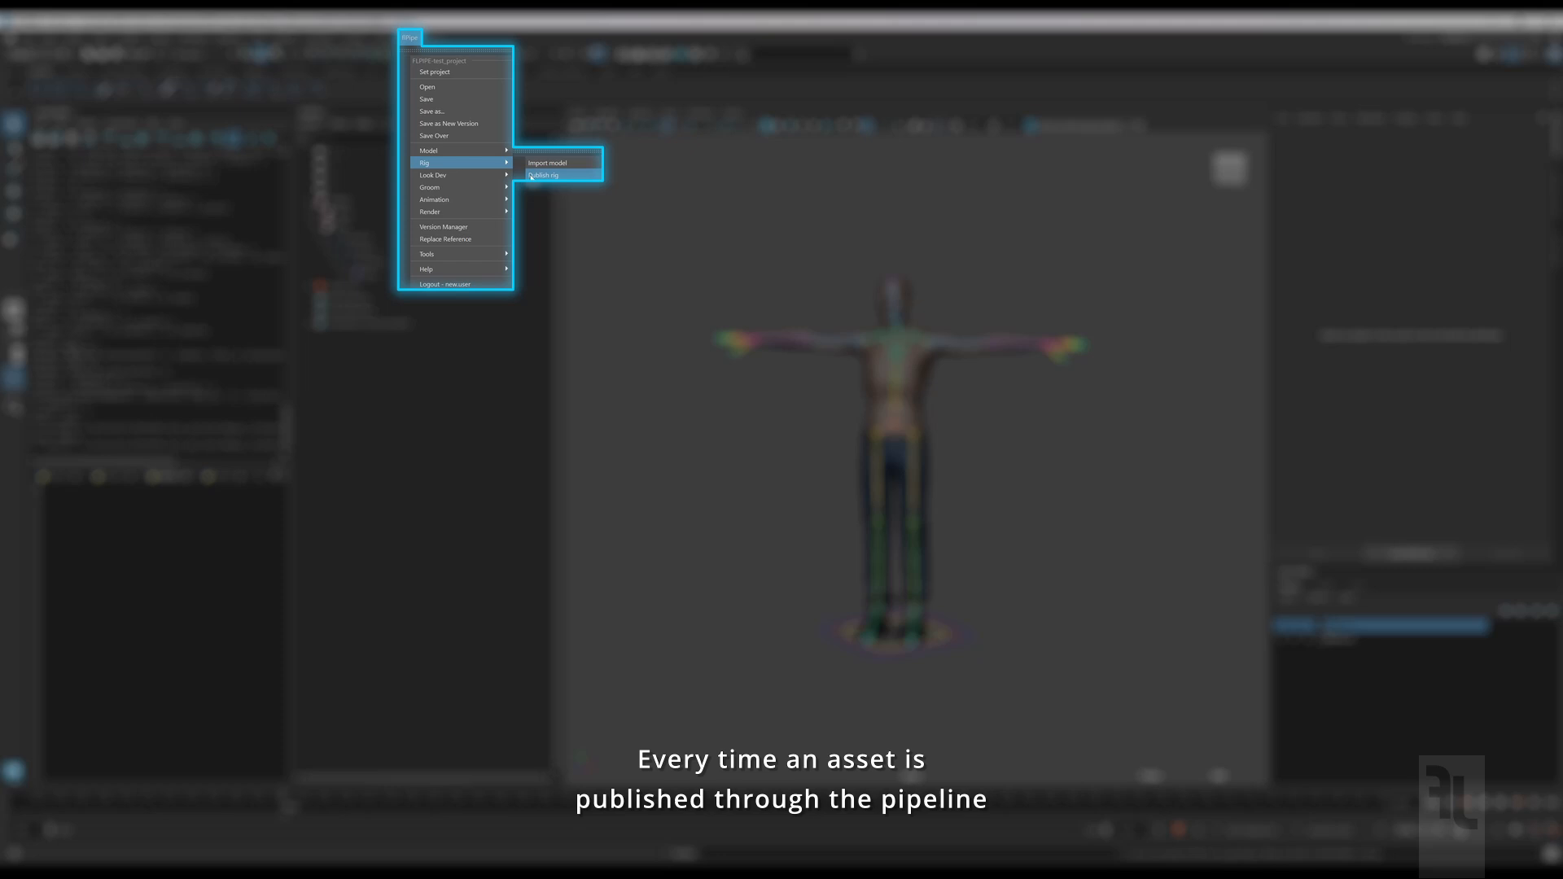
{"action": "left_click", "coordinate": [531, 176]}
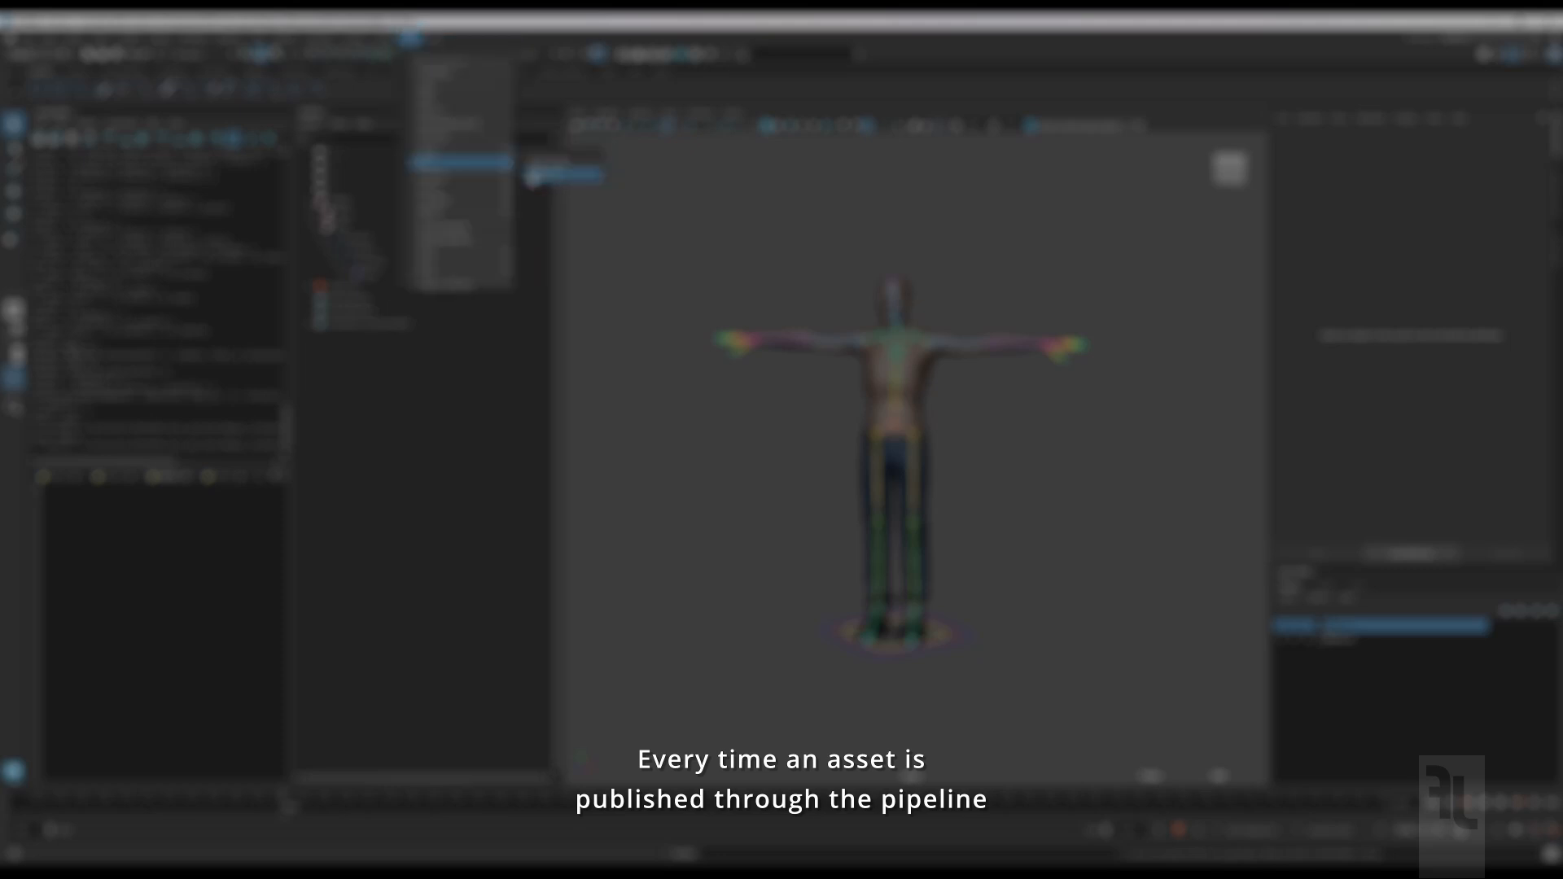
{"action": "left_click", "coordinate": [661, 375]}
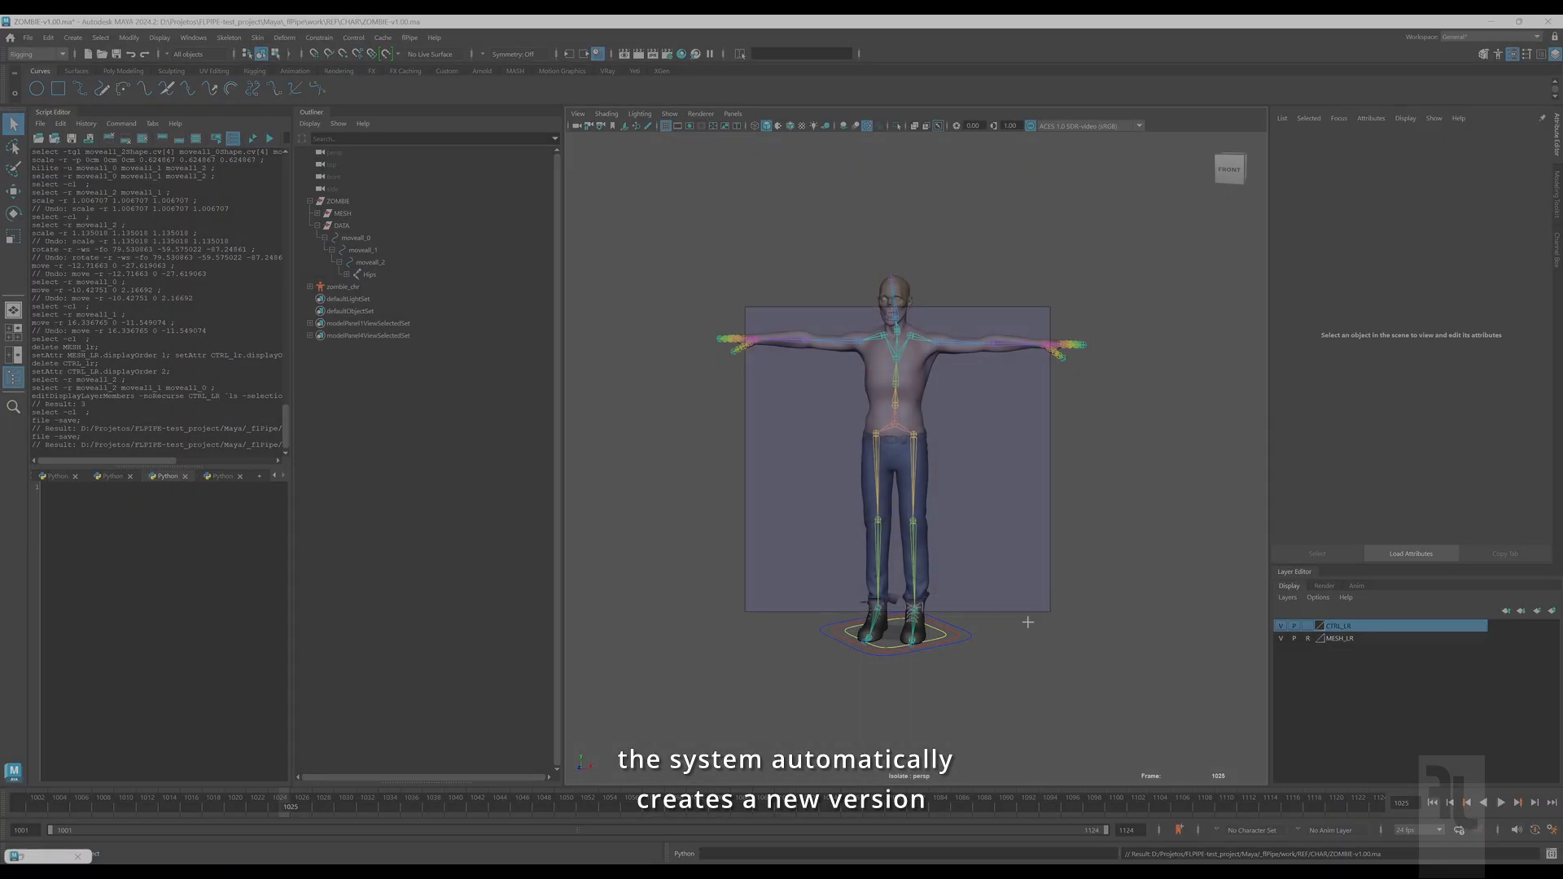
{"action": "left_click_drag", "start_coordinate": [1061, 653], "coordinate": [1075, 665]}
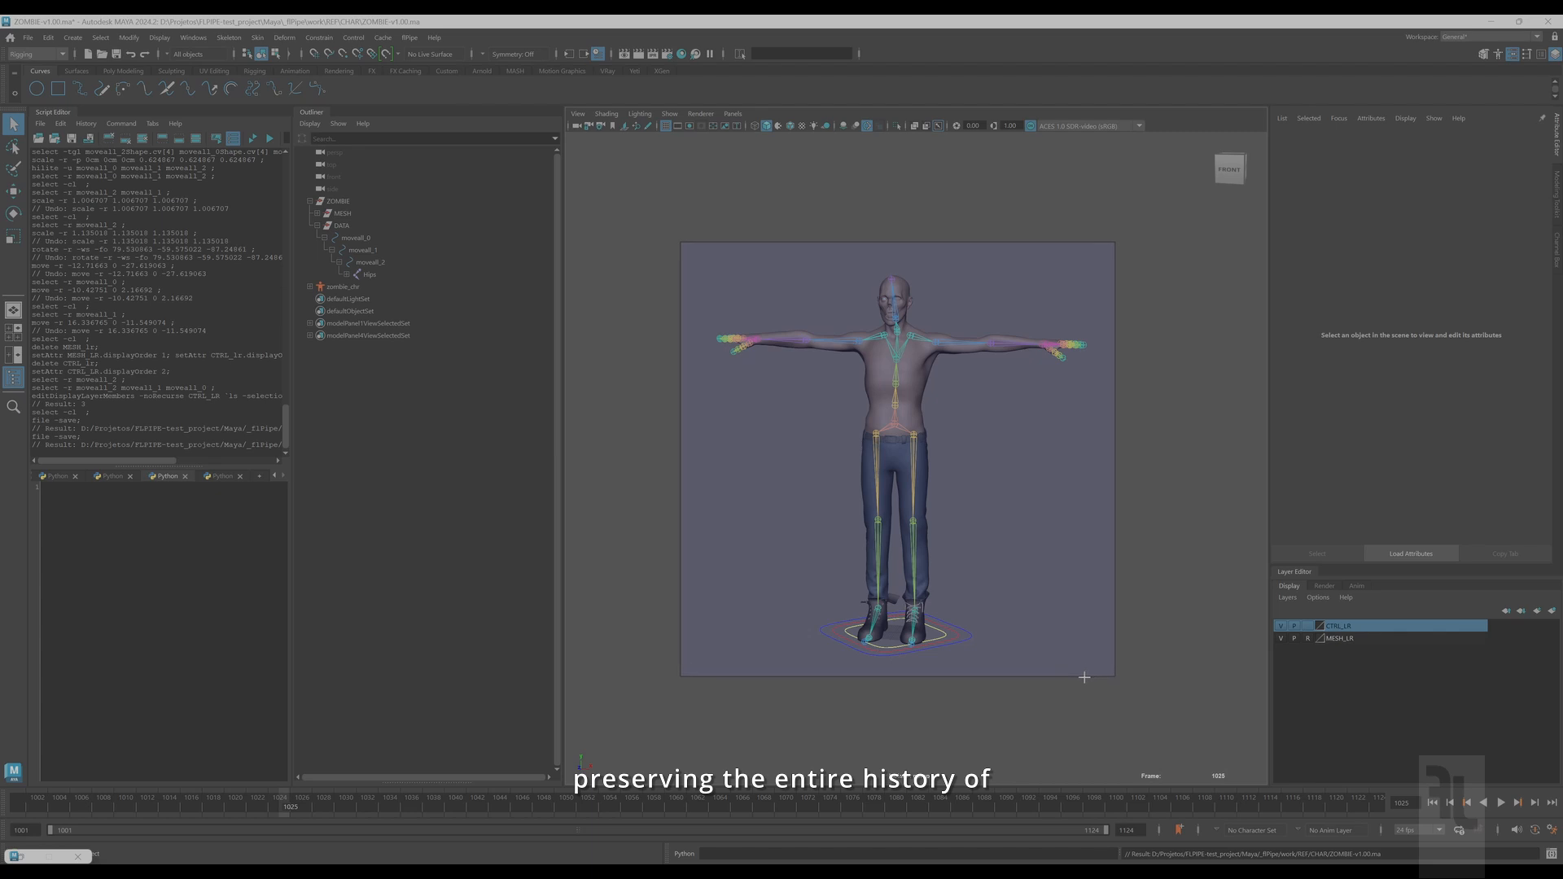
{"action": "left_click_drag", "start_coordinate": [1111, 675], "coordinate": [1111, 675]}
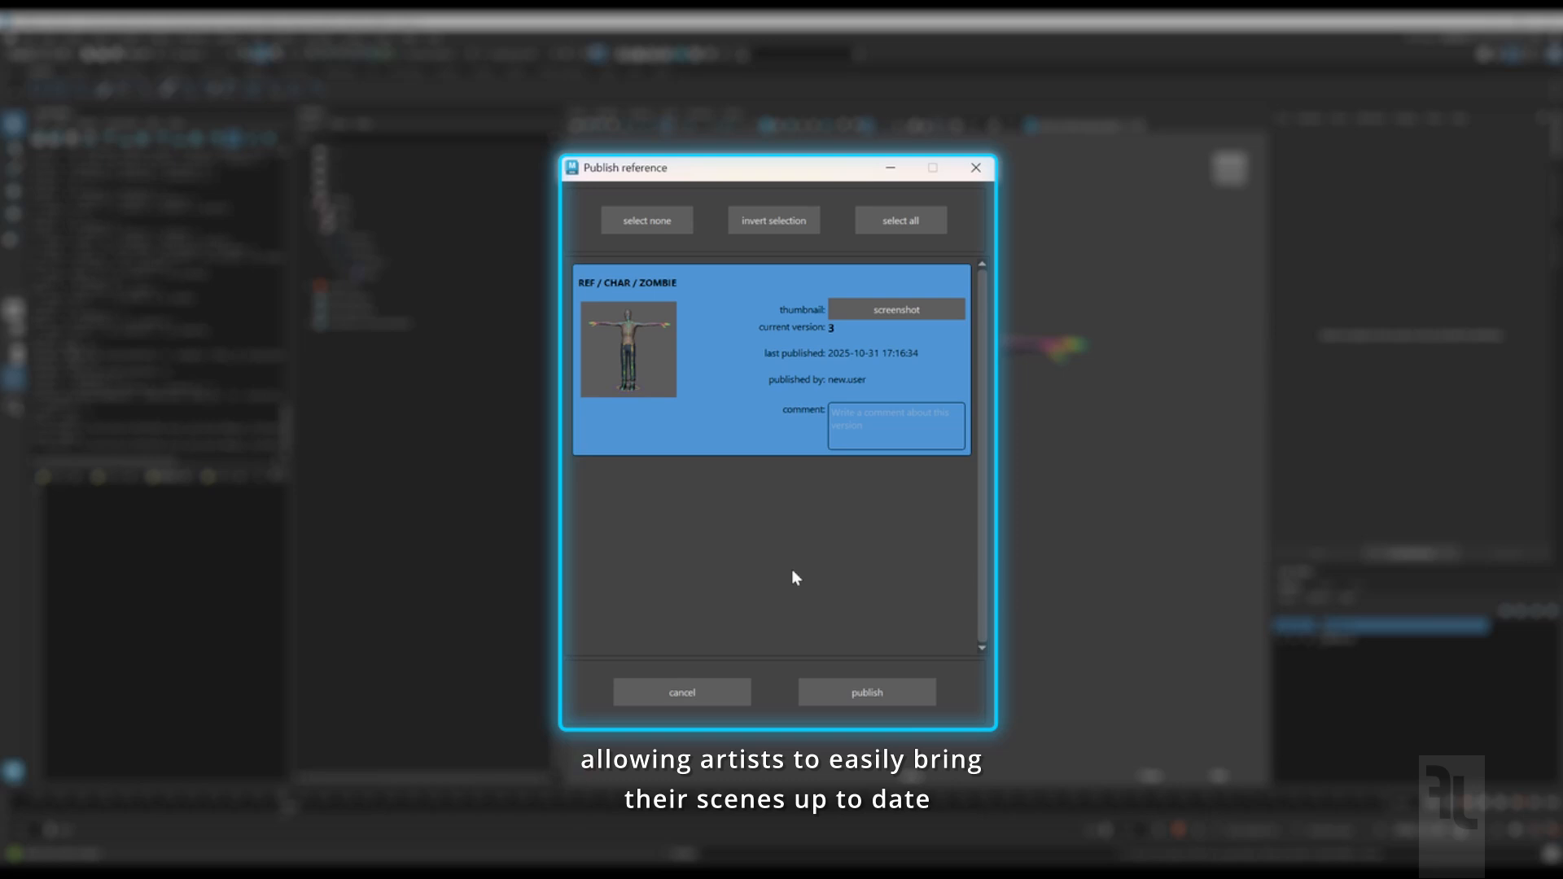
Step: Add the comment "move all controls" to the REF / CHAR / ZOMBIE asset and publish it
{"action": "type", "text": "move all controls"}
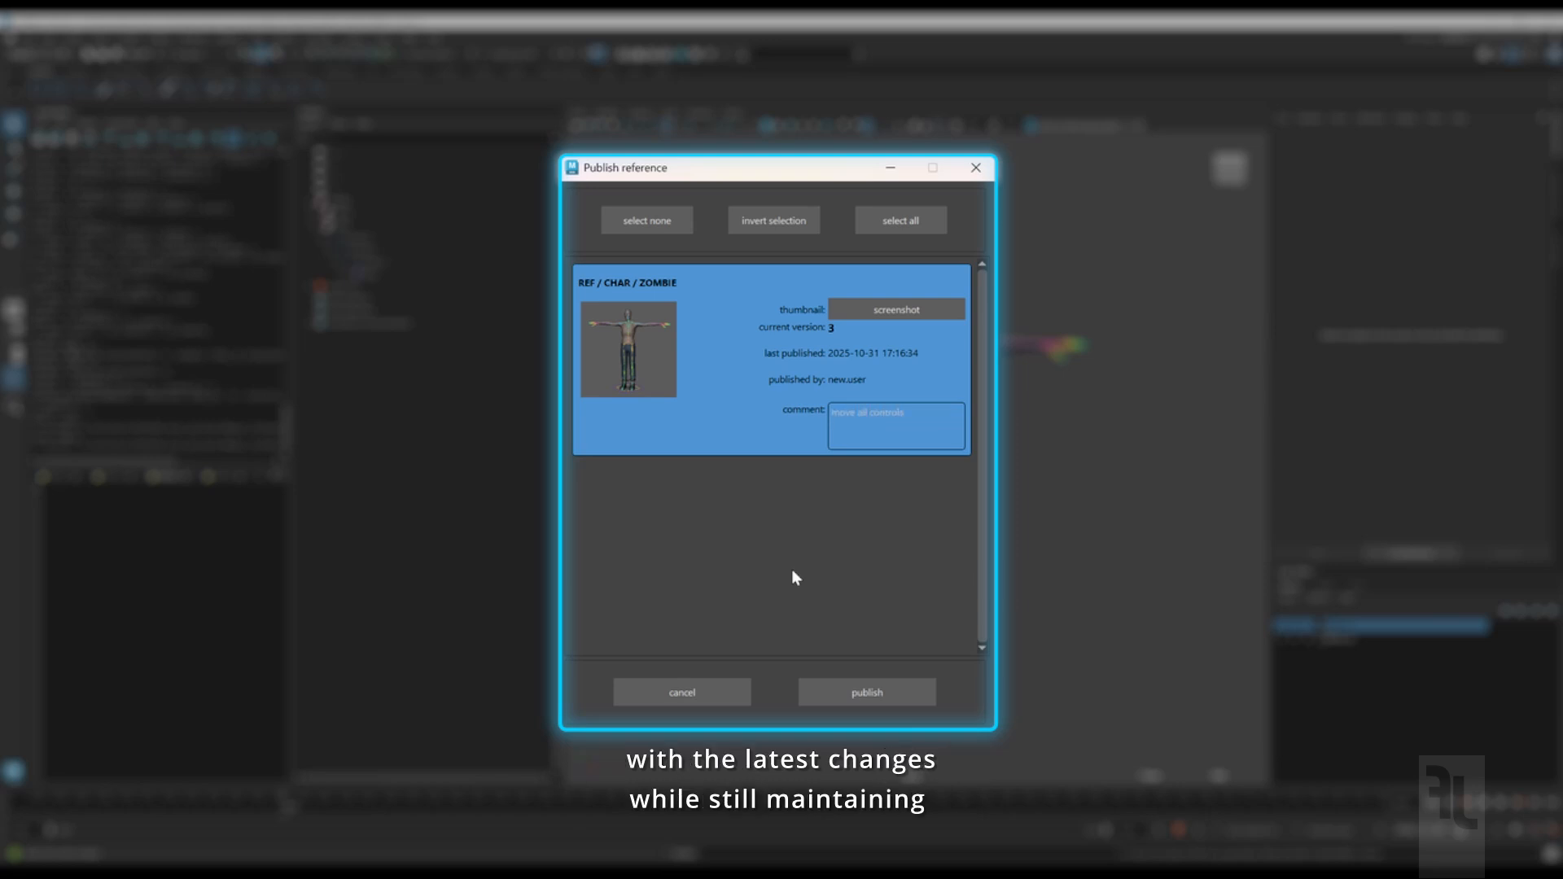
{"action": "left_click", "coordinate": [918, 692]}
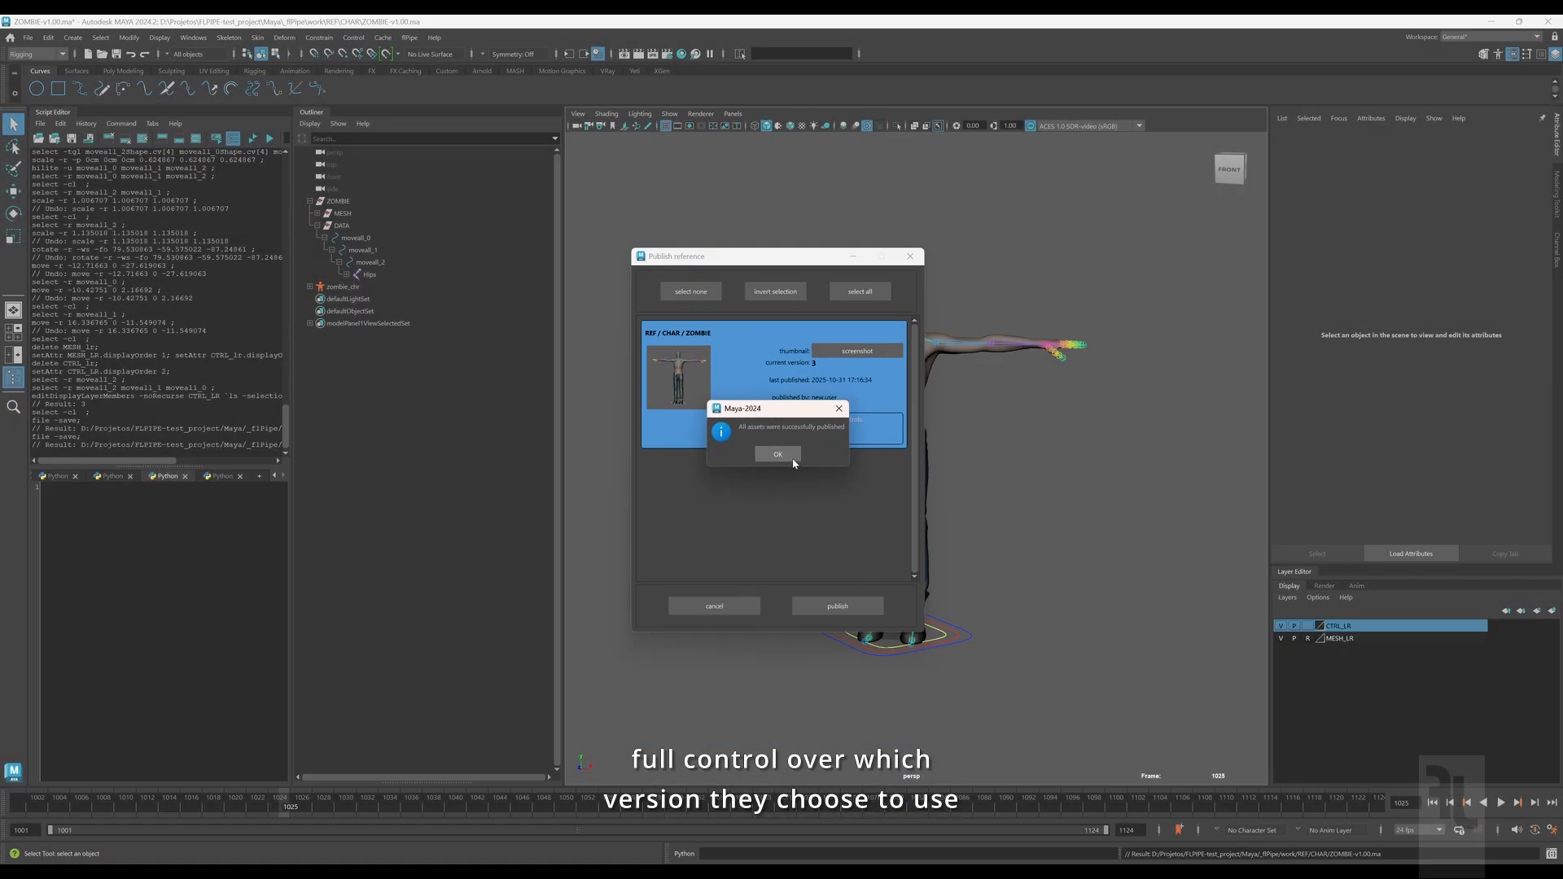
{"action": "left_click", "coordinate": [788, 454]}
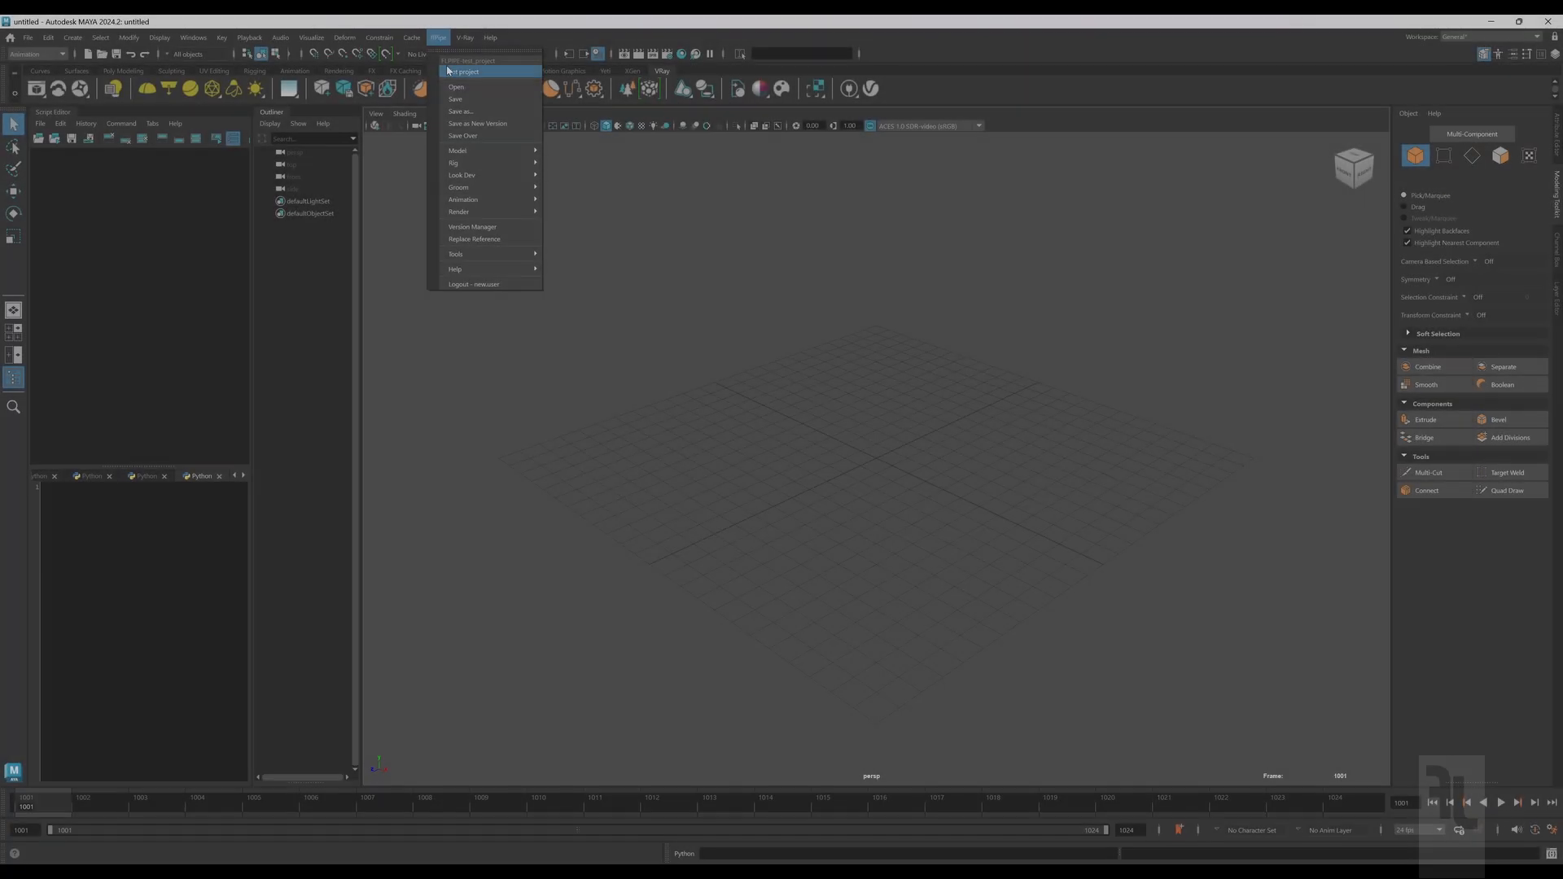
Step: Create a look development scene from the lookdev_base_vray_001 template using the V-Ray render tools
{"action": "mouse_move", "coordinate": [496, 254]}
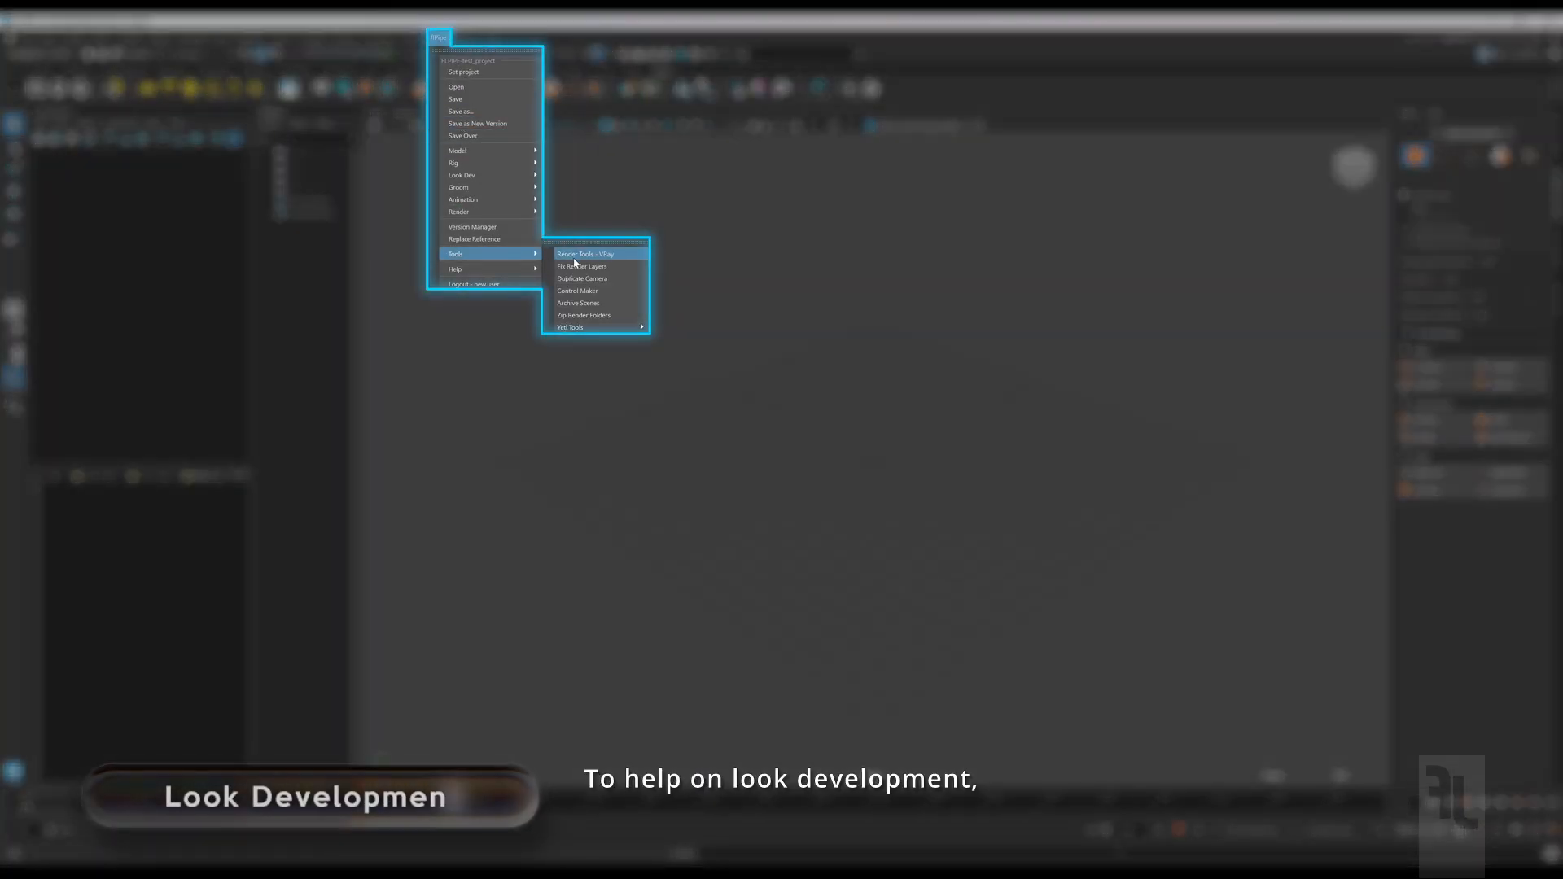
{"action": "left_click", "coordinate": [575, 256]}
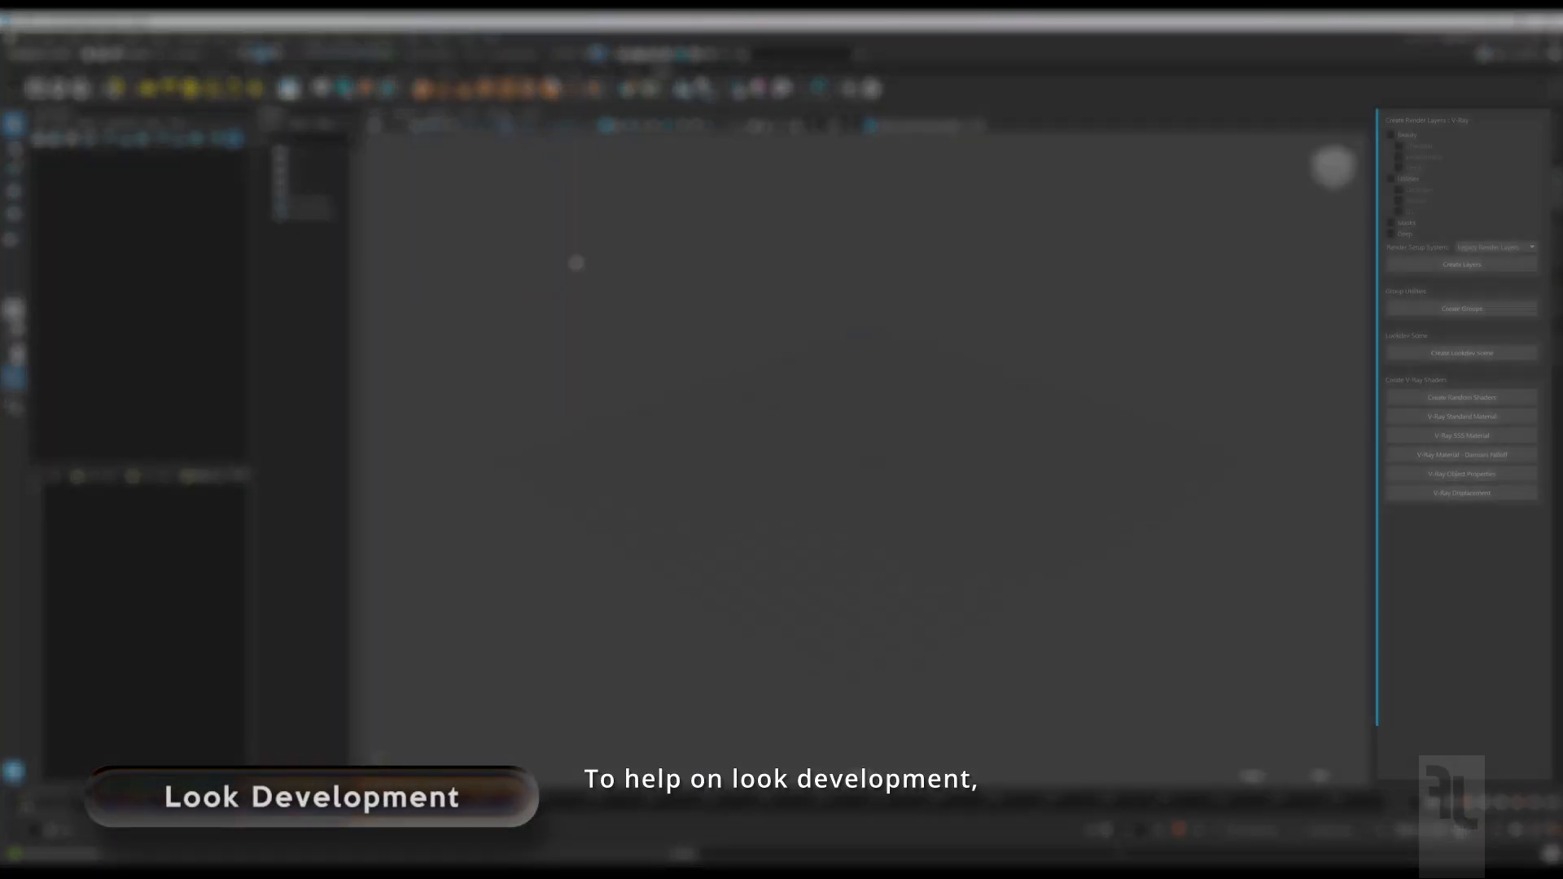
{"action": "left_click", "coordinate": [1451, 355]}
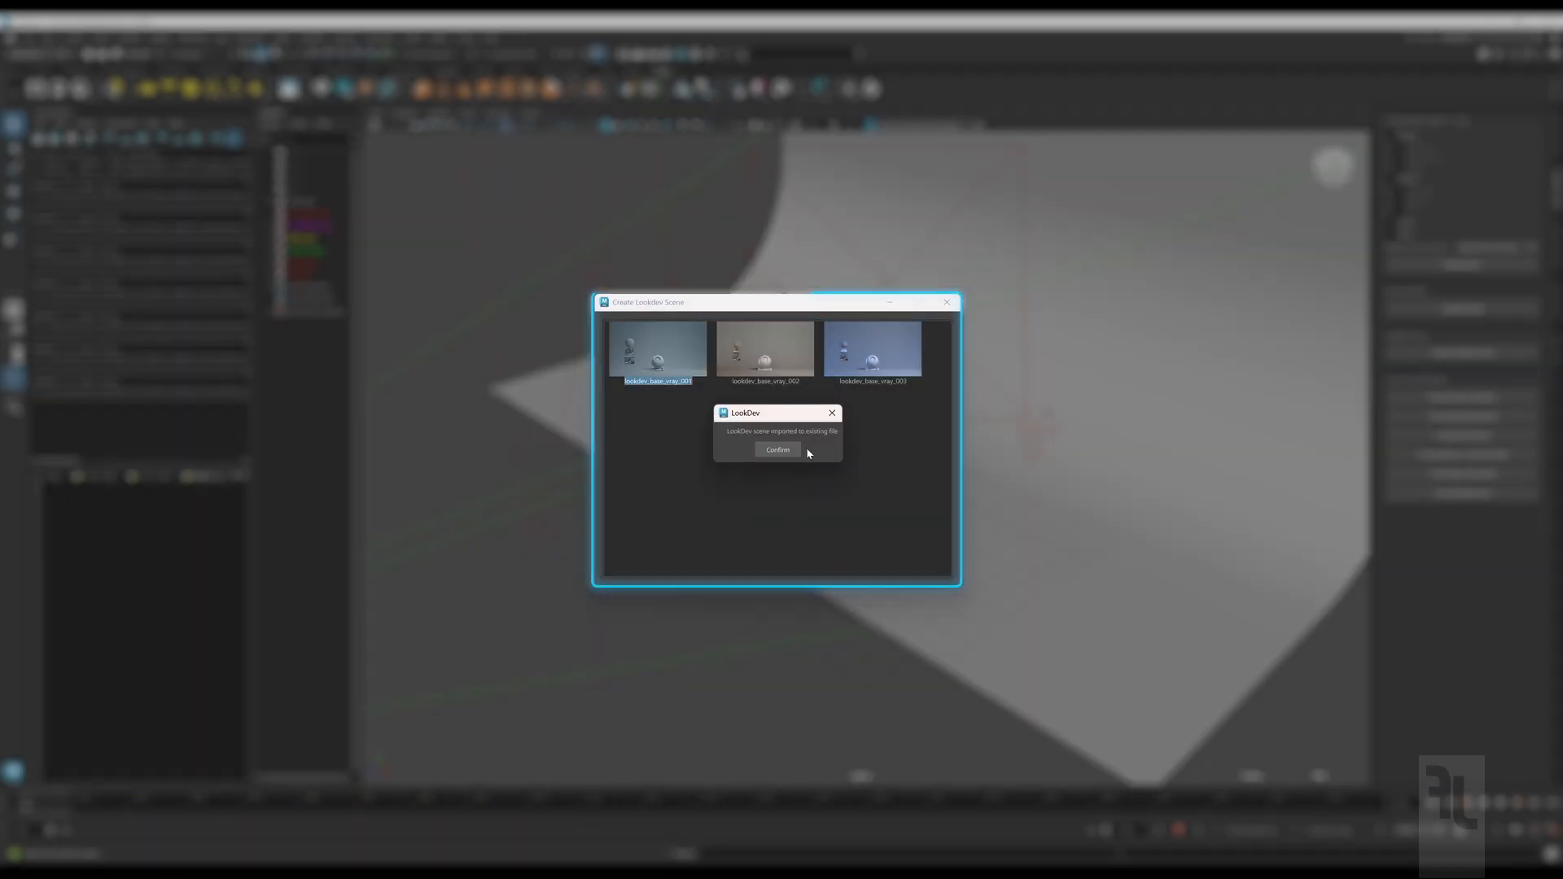
{"action": "left_click", "coordinate": [802, 450]}
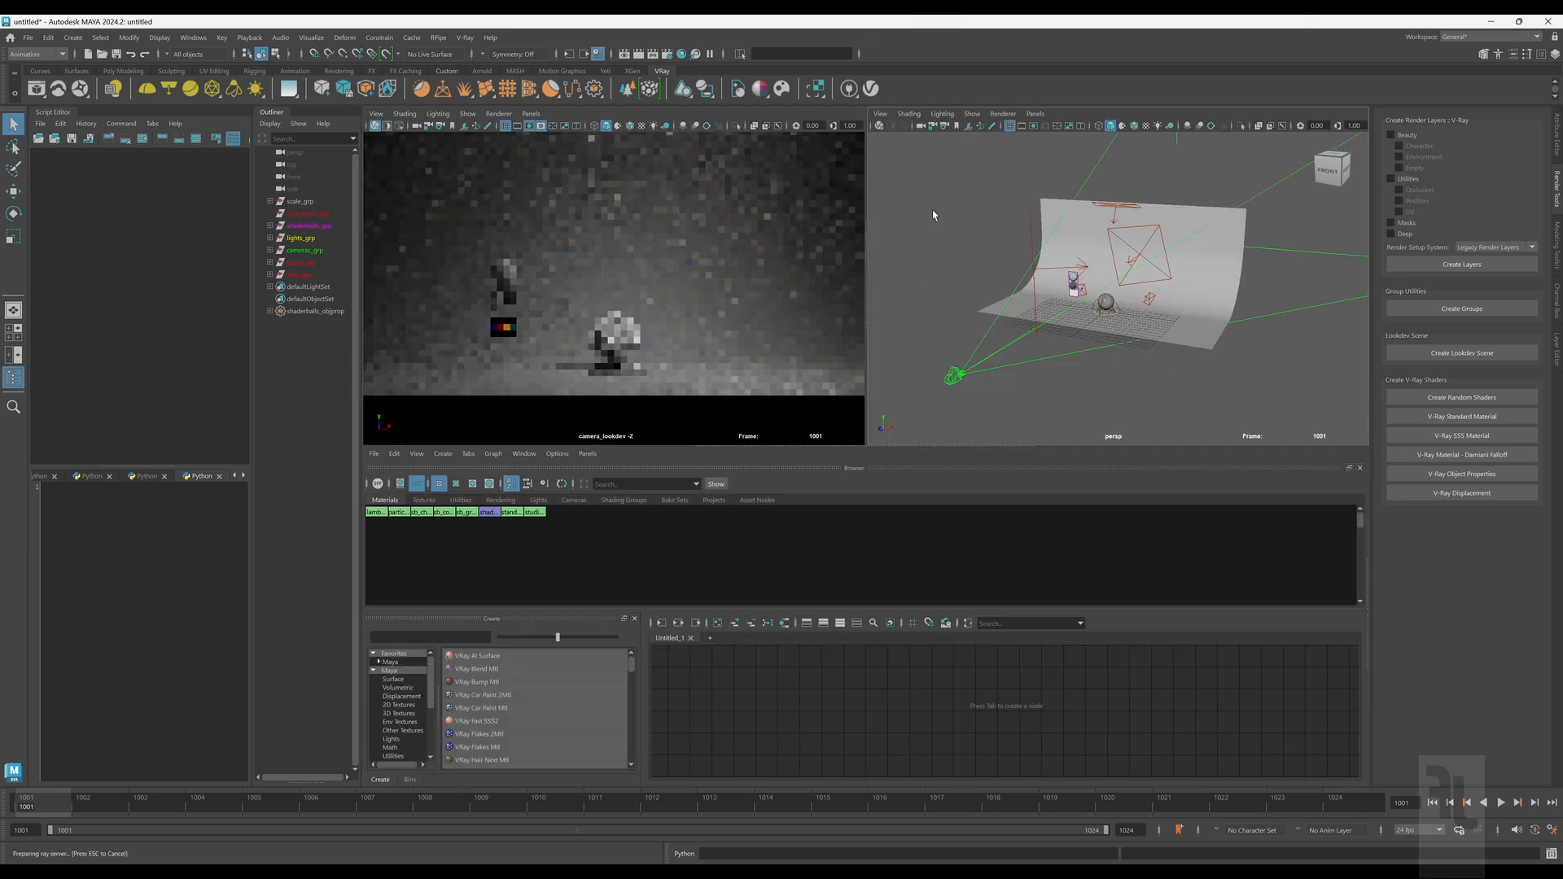
Step: Reference the published ZOMBIE rig into the look development scene
{"action": "left_click", "coordinate": [438, 38]}
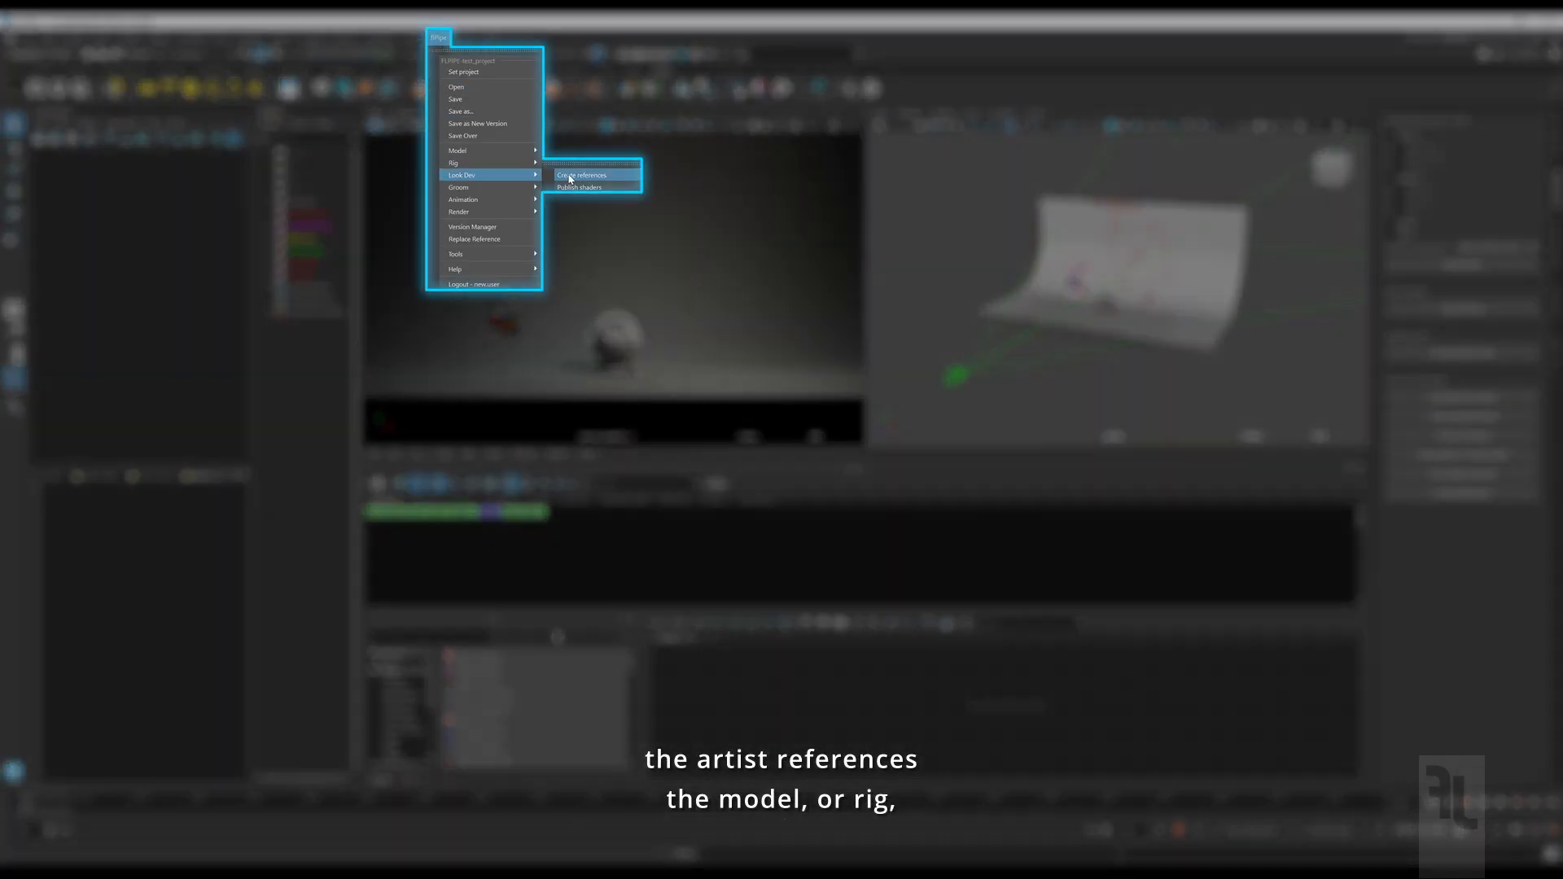
{"action": "left_click", "coordinate": [569, 179]}
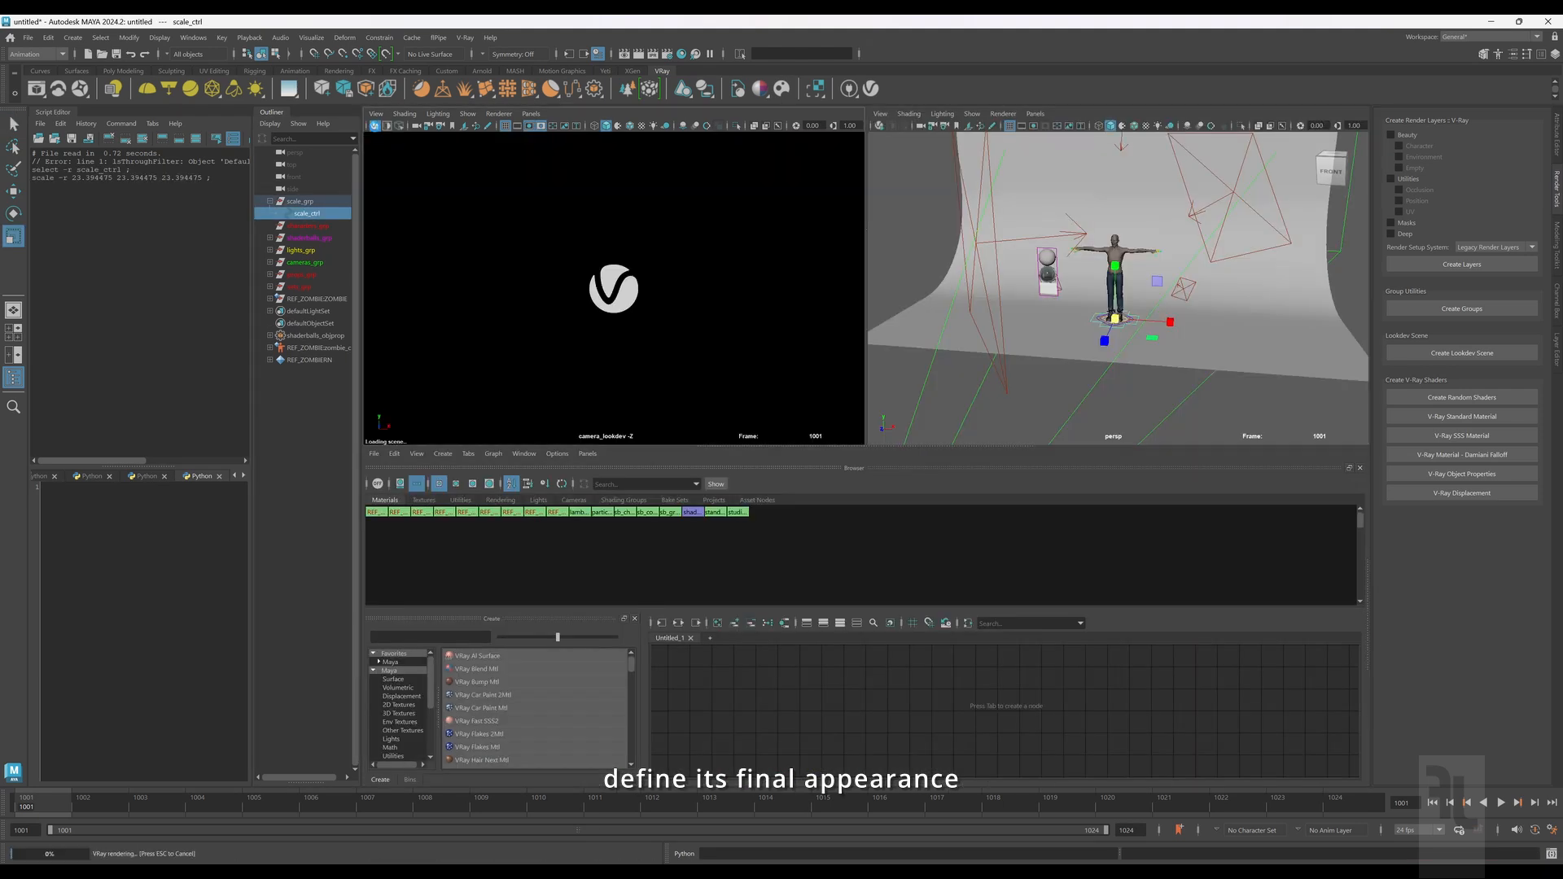
Step: Generate textured V-Ray standard materials for the zombie's body, trousers, belt and boots with the render tools, and preview them in the V-Ray Frame Buffer
{"action": "left_click", "coordinate": [439, 38]}
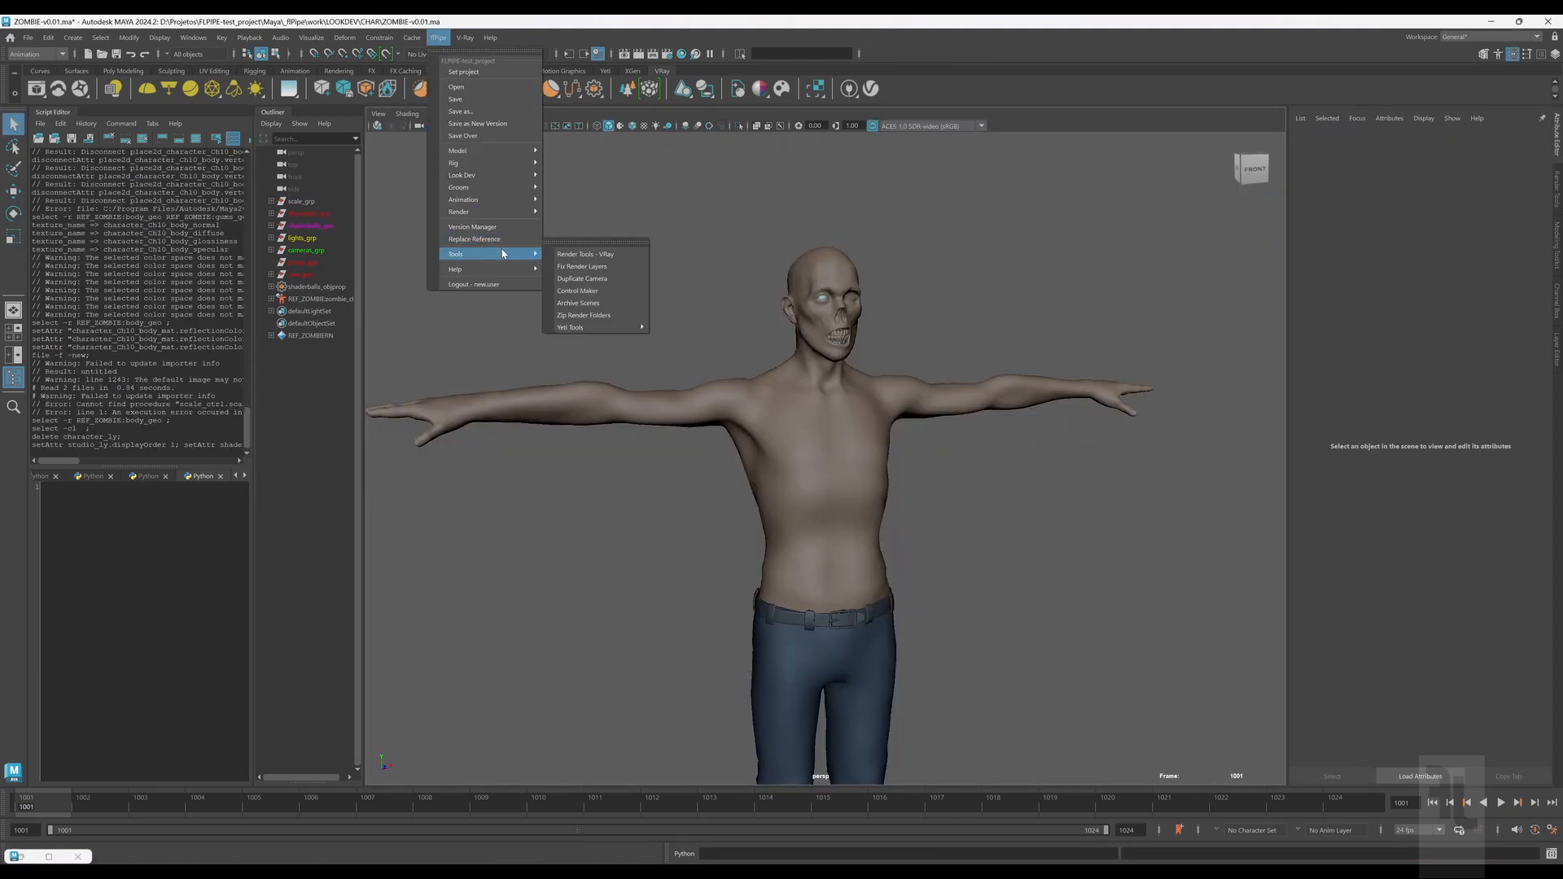
{"action": "left_click", "coordinate": [578, 255]}
{"action": "left_click", "coordinate": [1411, 419]}
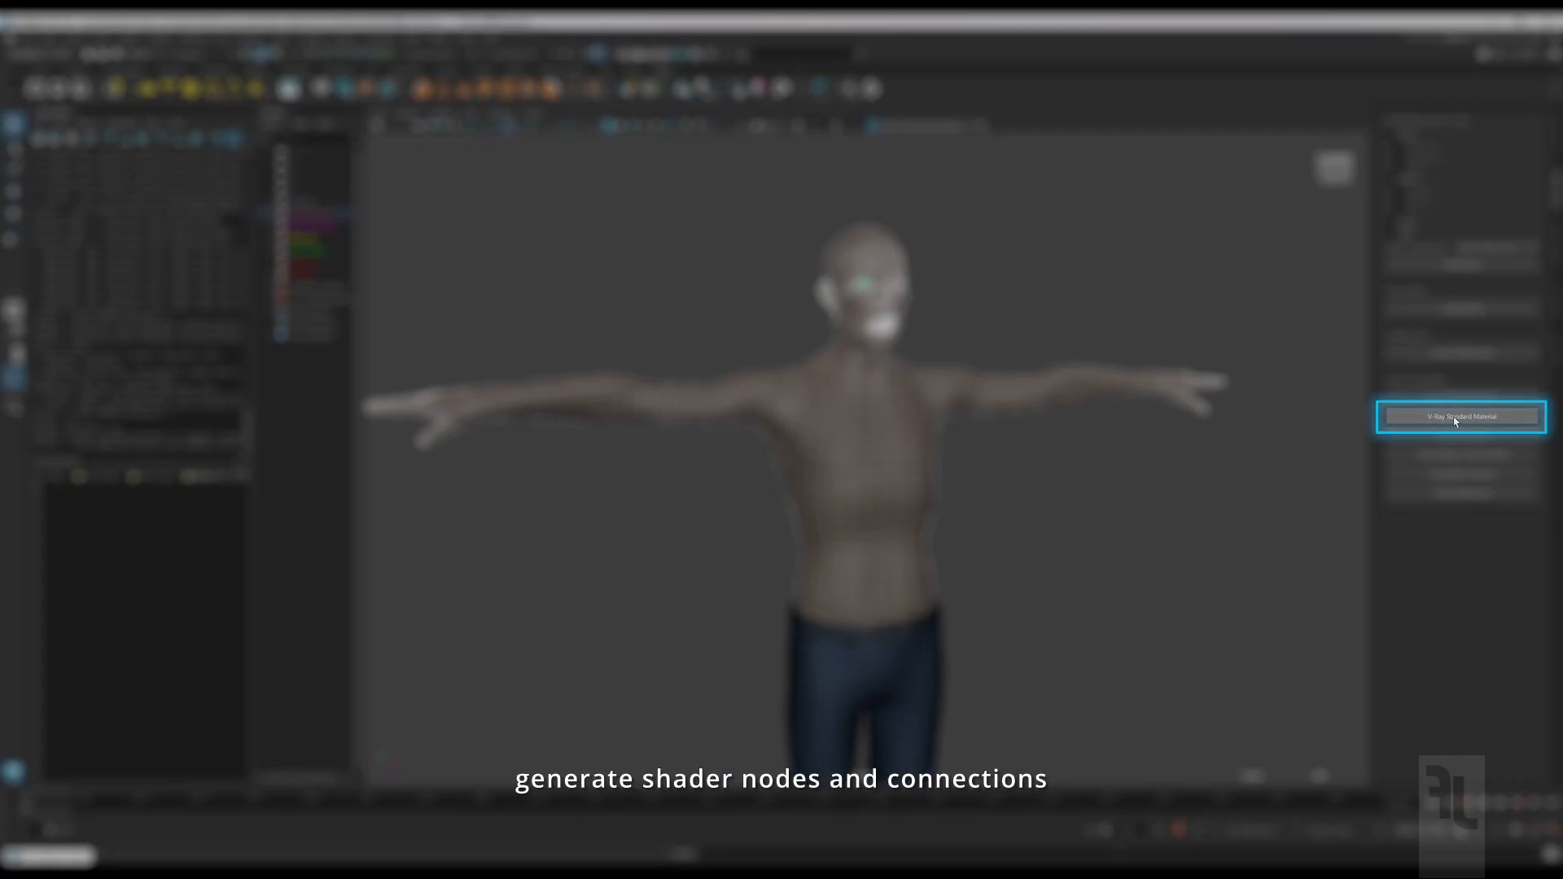
{"action": "key", "text": "ctrl+a"}
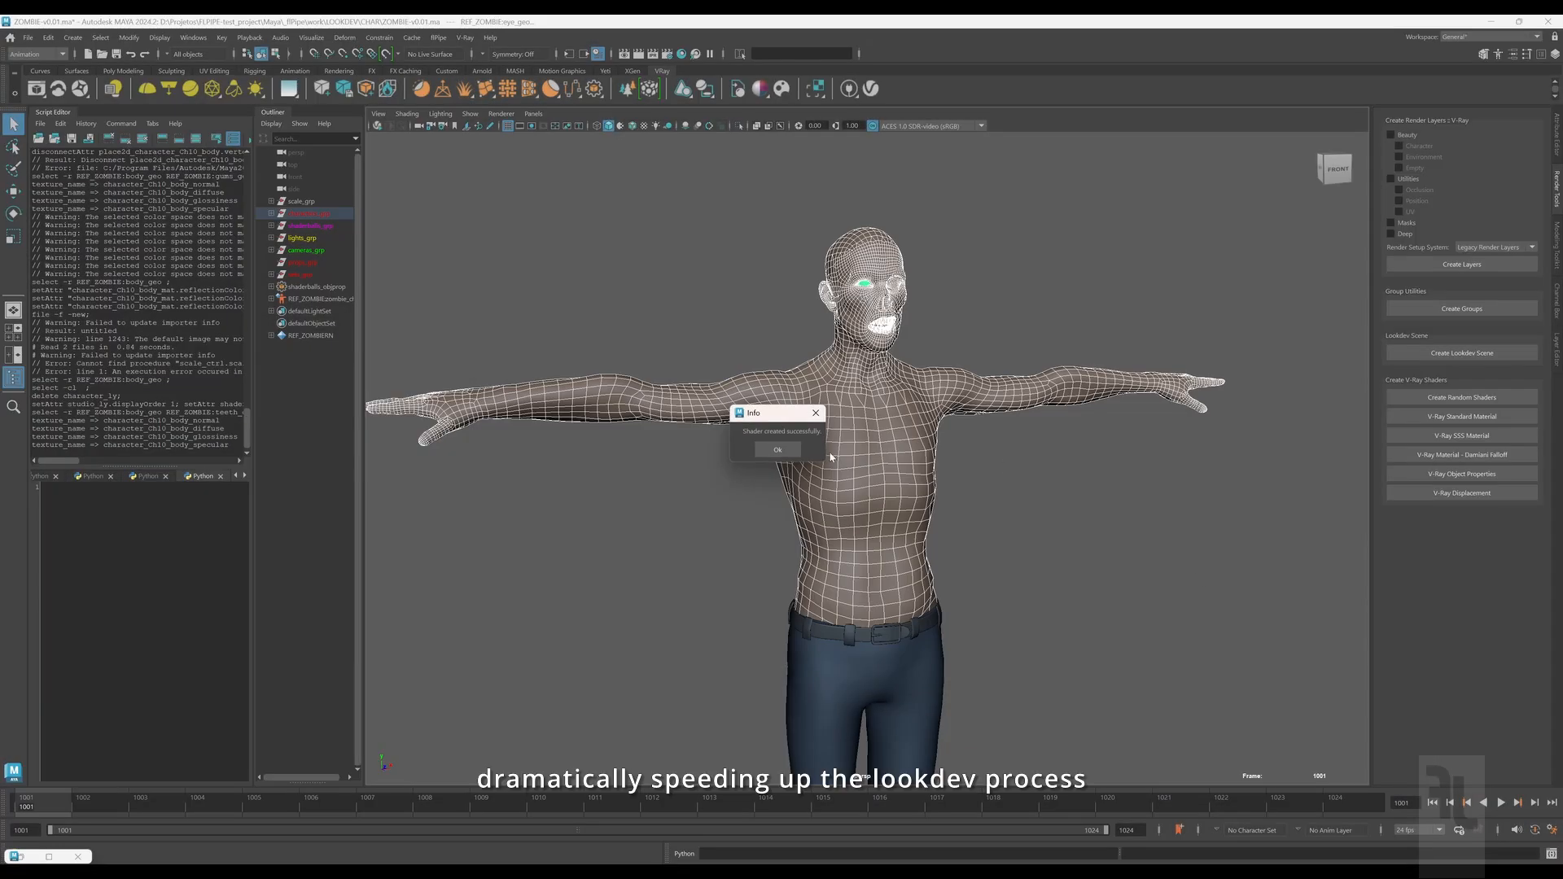
{"action": "left_click", "coordinate": [778, 450]}
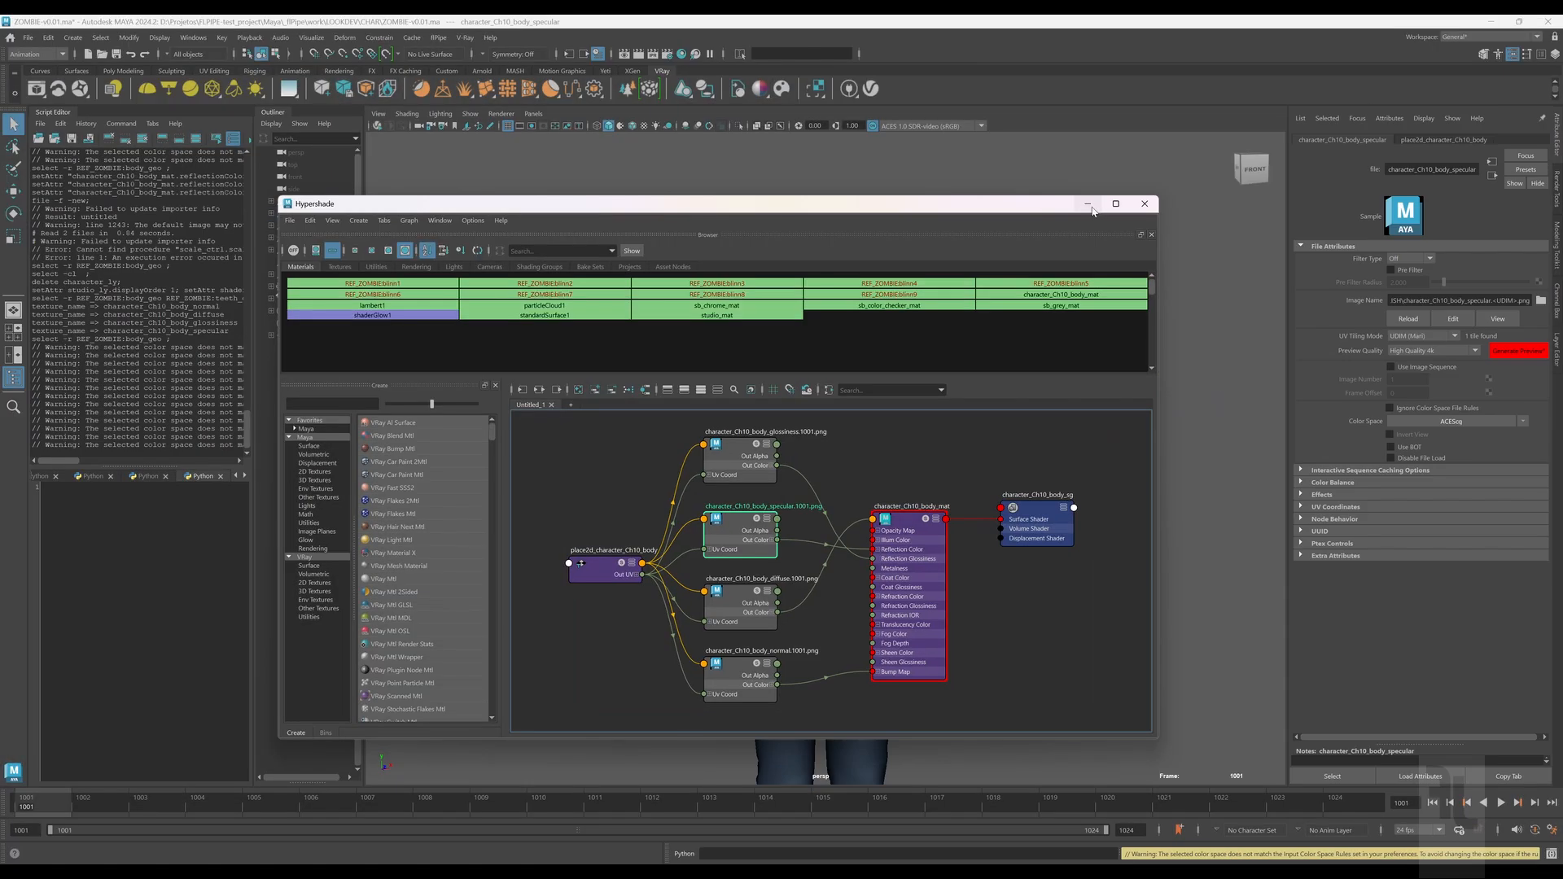
{"action": "left_click", "coordinate": [1088, 205]}
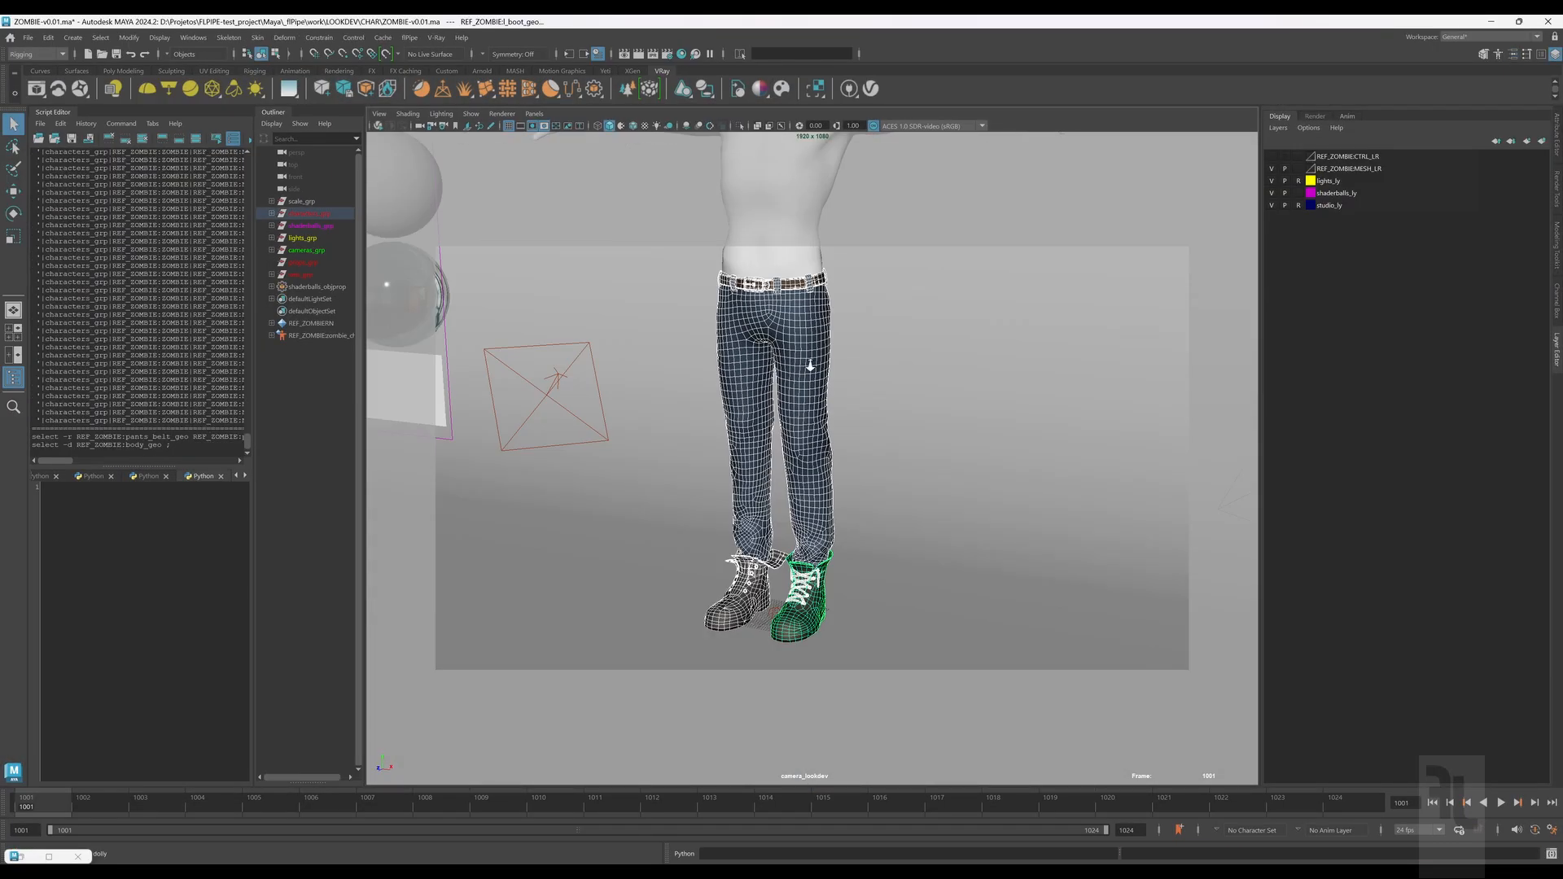
{"action": "left_click", "coordinate": [1555, 214]}
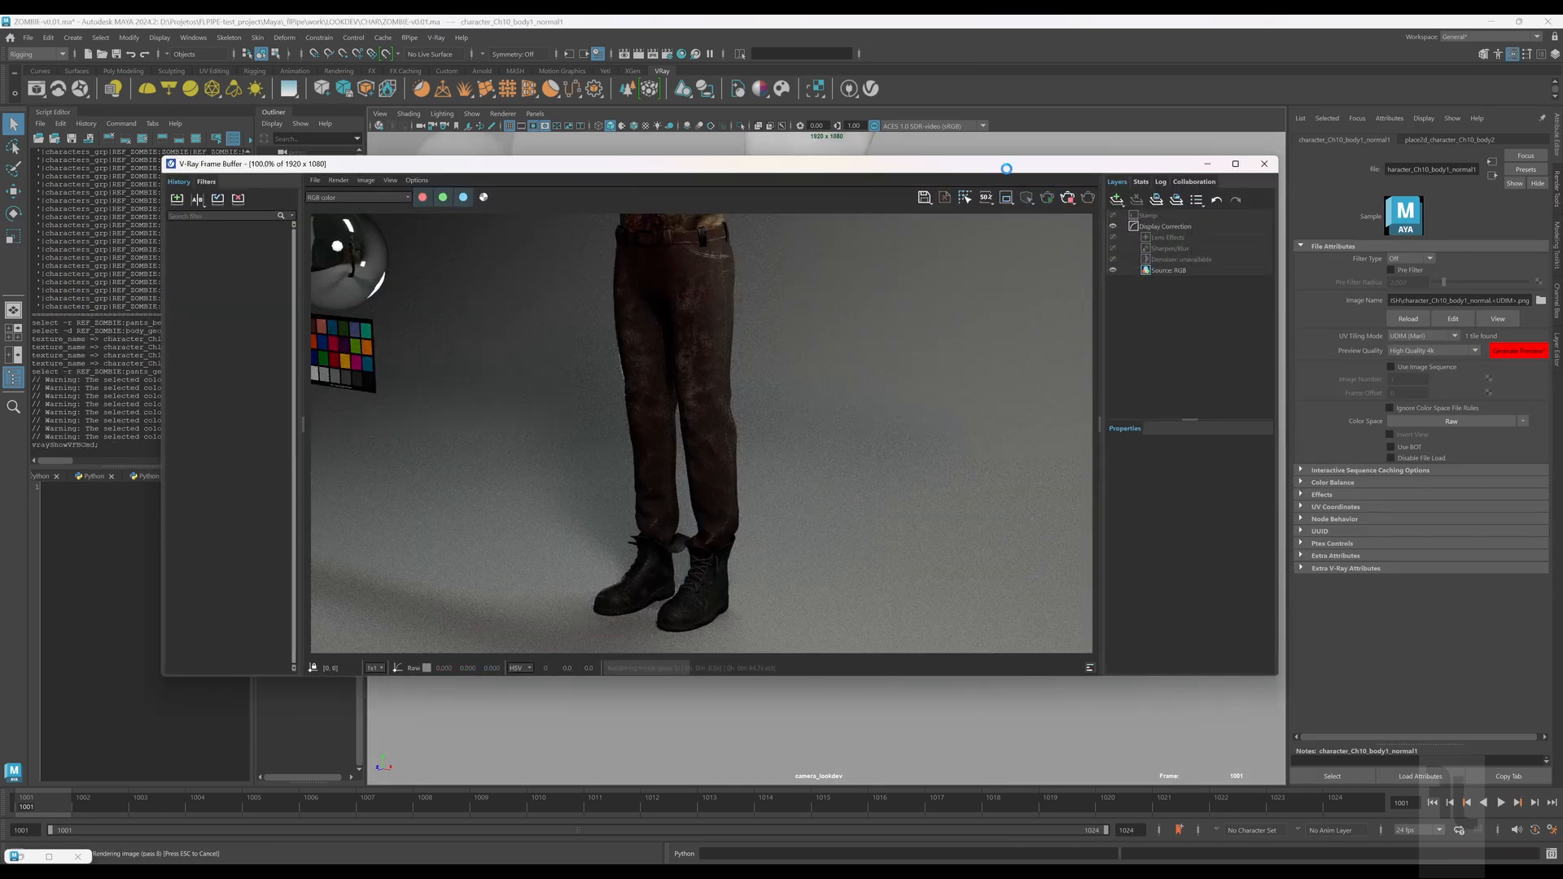
{"action": "left_click_drag", "start_coordinate": [1006, 169], "coordinate": [949, 217]}
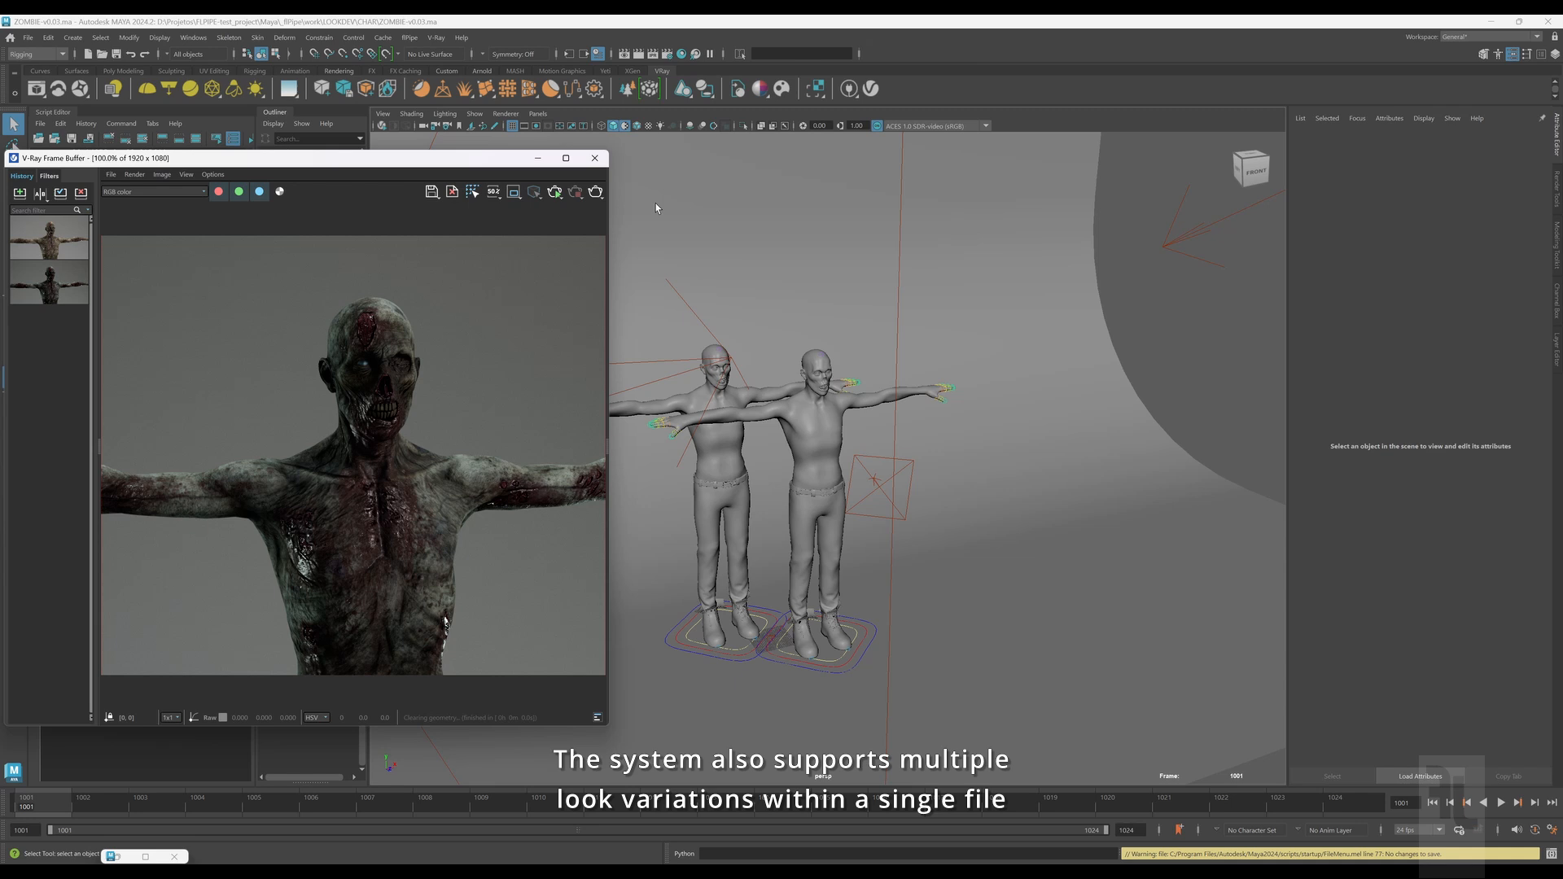
Step: Start publishing the zombie shaders and add a look named variation_1 for the REF_ZOMBIE1 asset
{"action": "left_click", "coordinate": [410, 38]}
{"action": "mouse_move", "coordinate": [452, 178]}
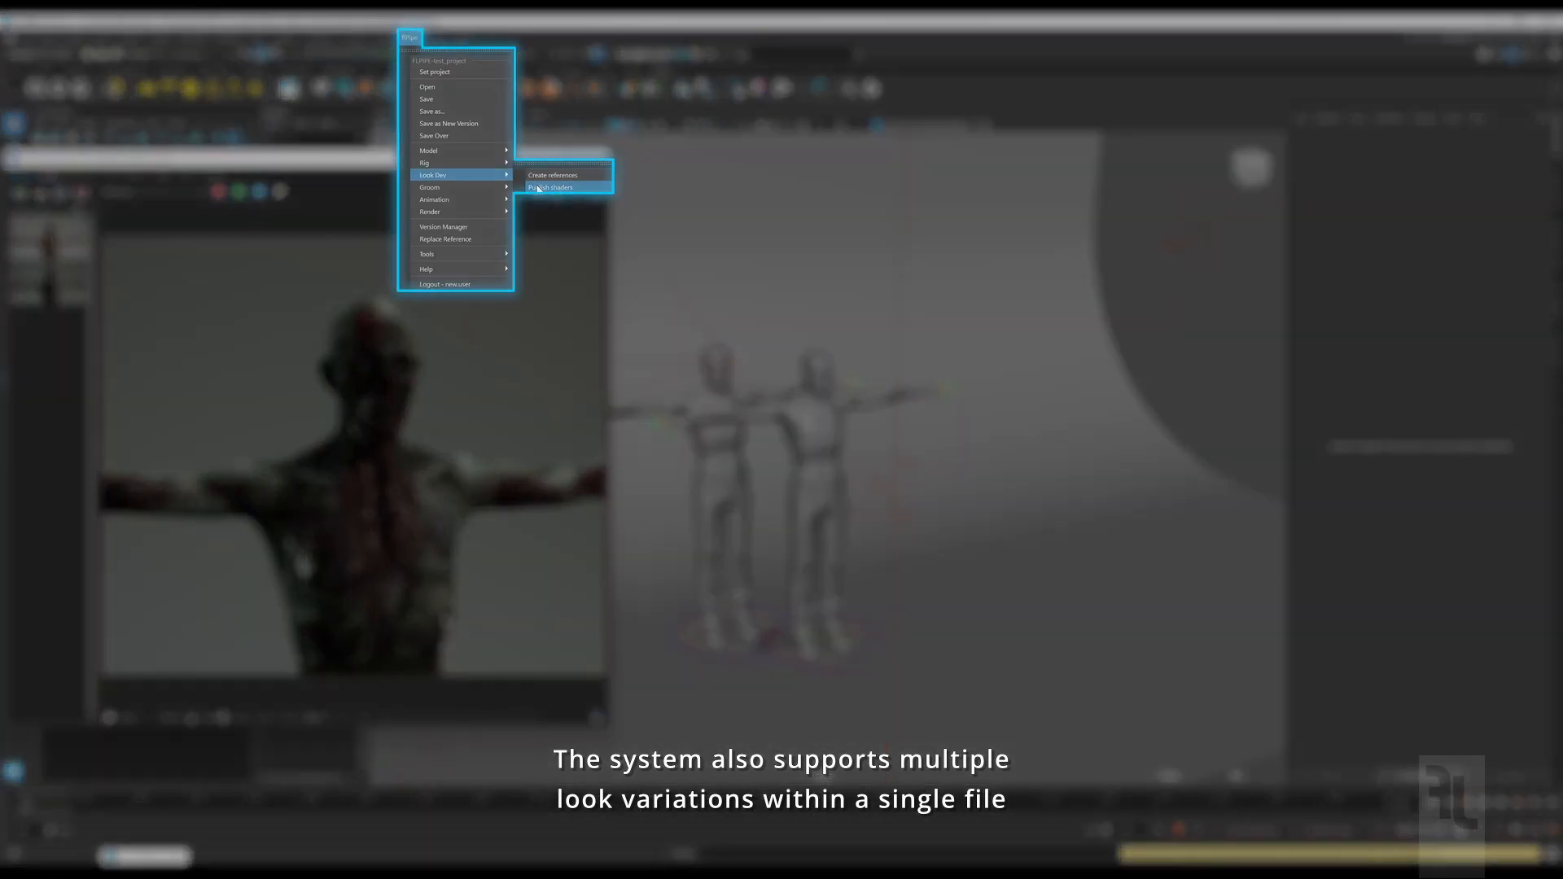
{"action": "left_click", "coordinate": [551, 187]}
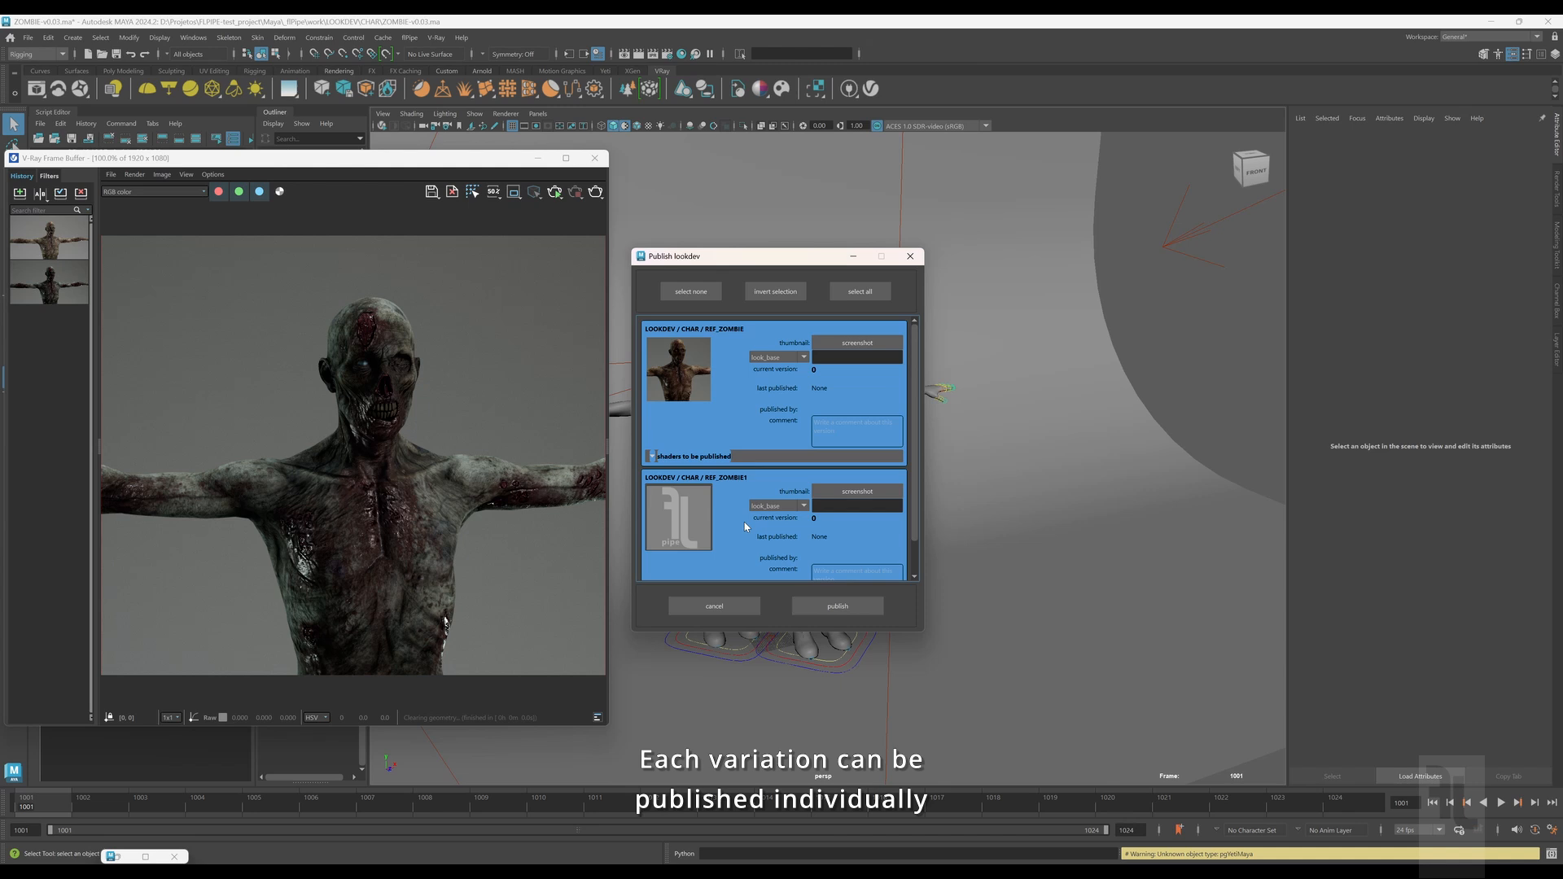
{"action": "scroll", "coordinate": [918, 533], "scroll_direction": "down", "scroll_amount": 1}
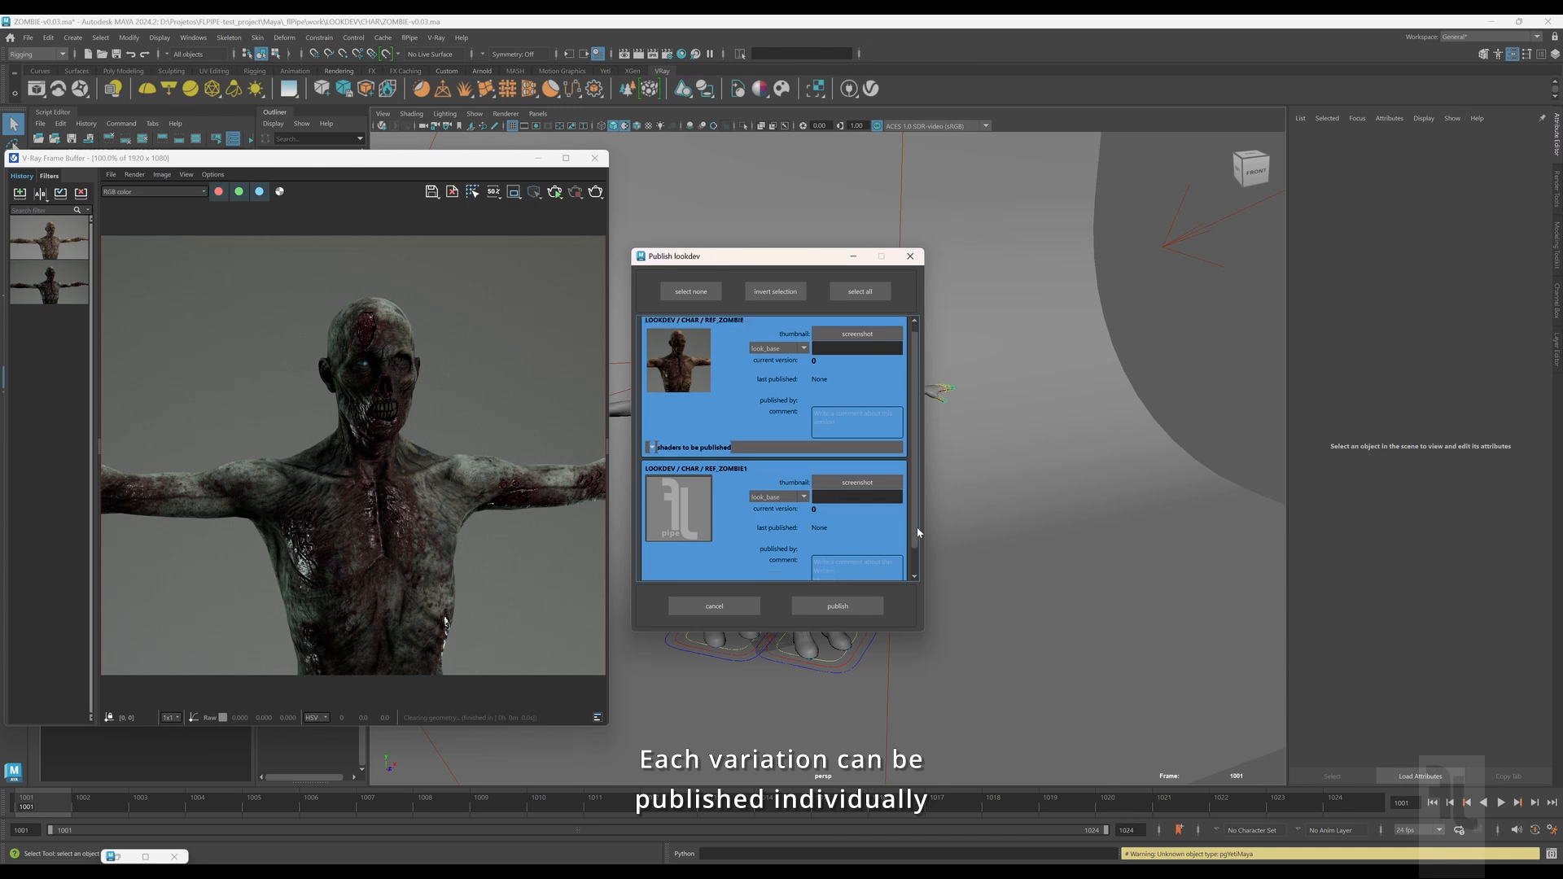
{"action": "scroll", "coordinate": [794, 499], "scroll_direction": "down", "scroll_amount": 1}
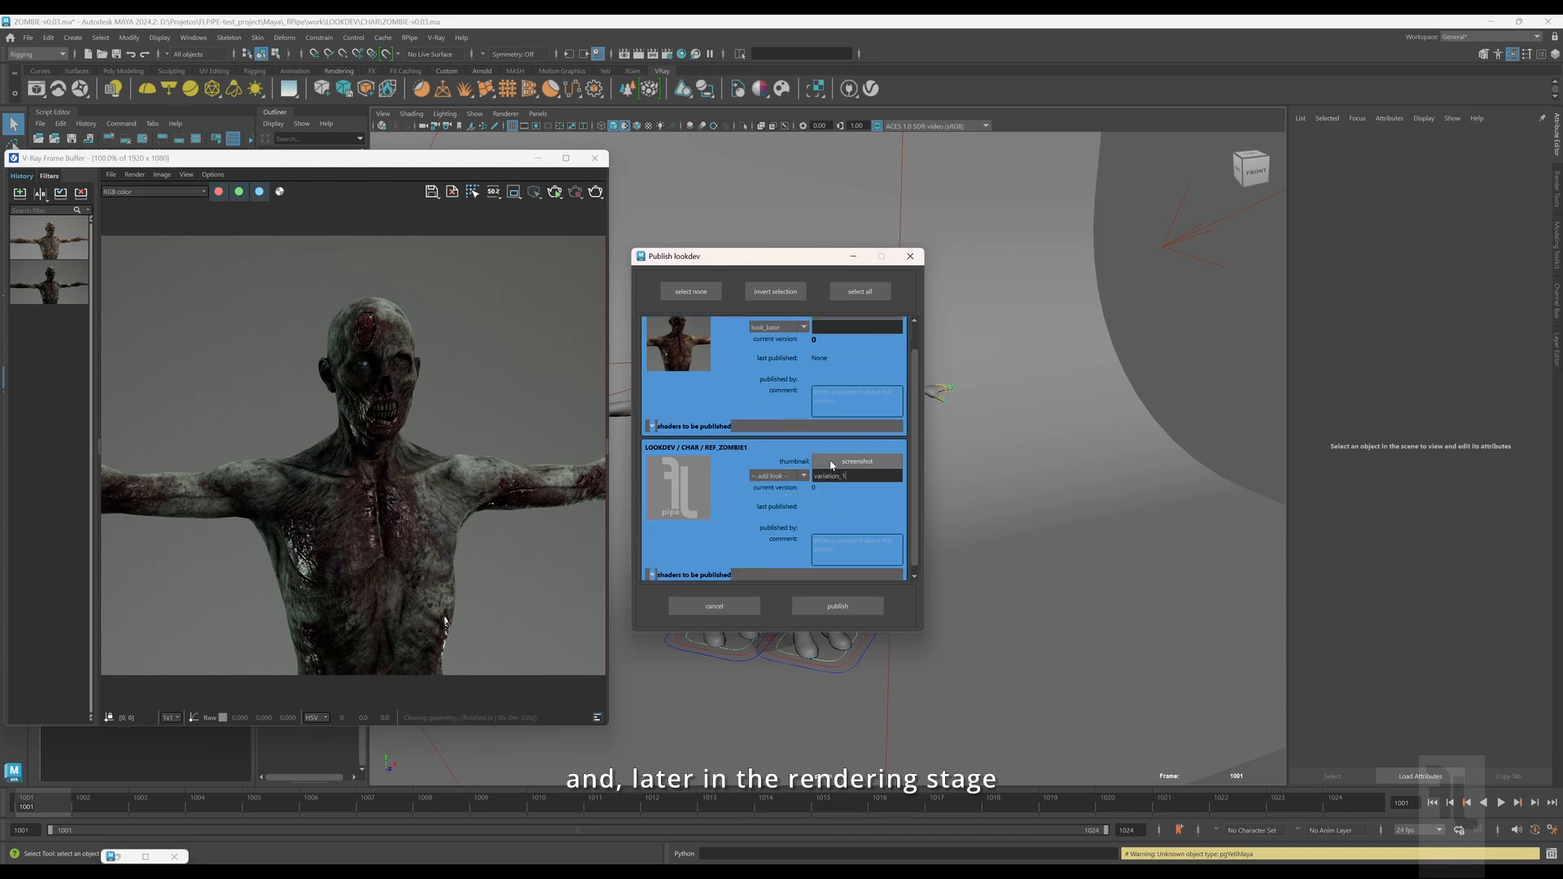
Step: Capture a thumbnail of the rendered zombie for the variation_1 look and publish both looks
{"action": "left_click", "coordinate": [831, 462]}
{"action": "left_click_drag", "start_coordinate": [219, 319], "coordinate": [504, 653]}
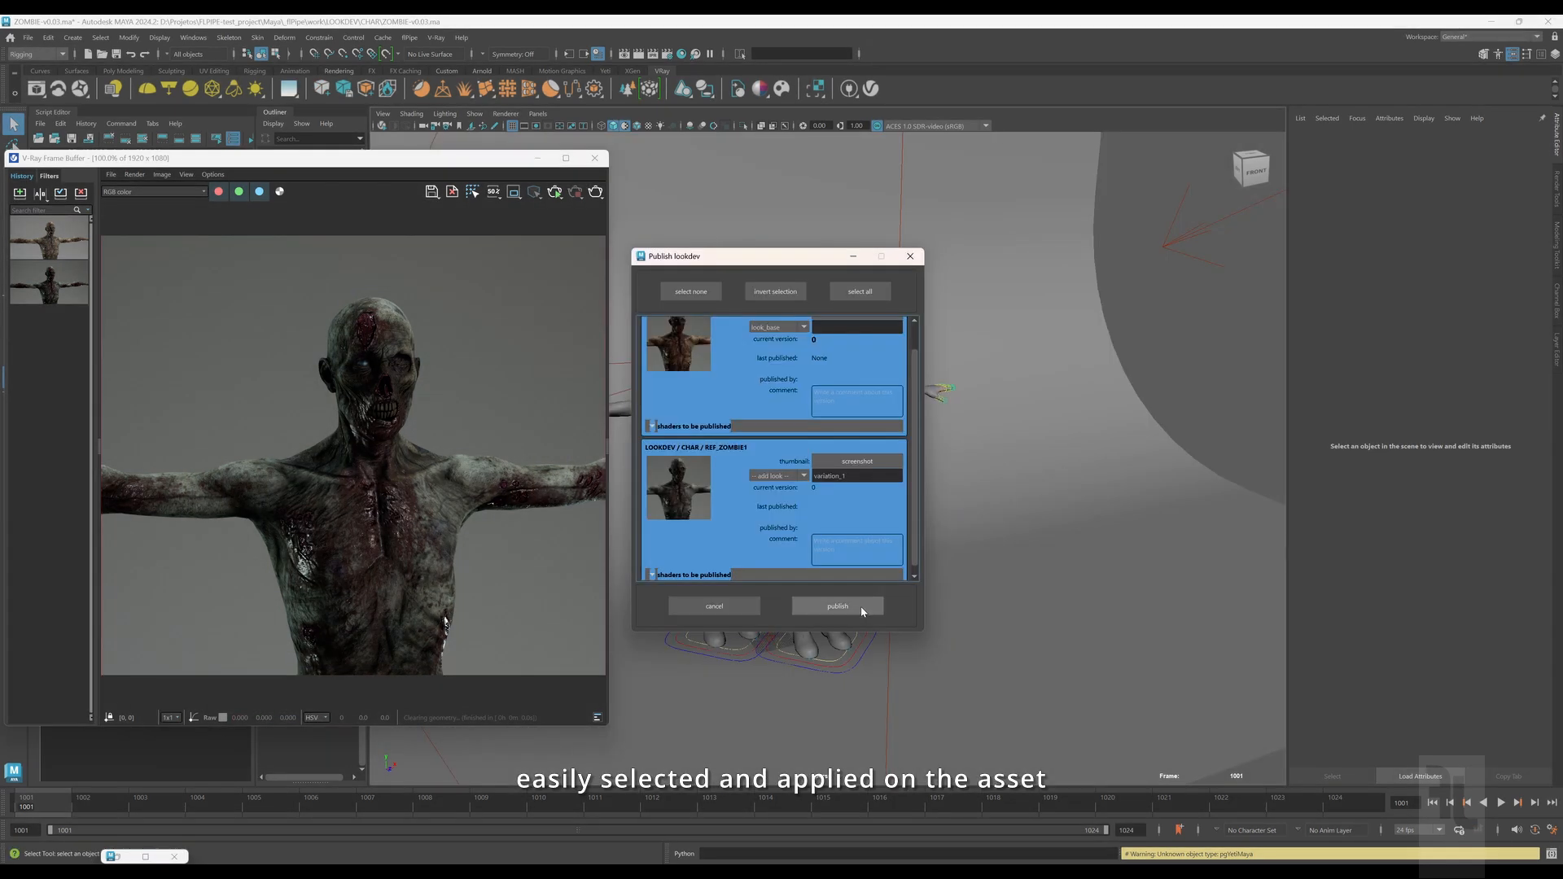
{"action": "left_click", "coordinate": [837, 607]}
{"action": "left_click", "coordinate": [536, 158]}
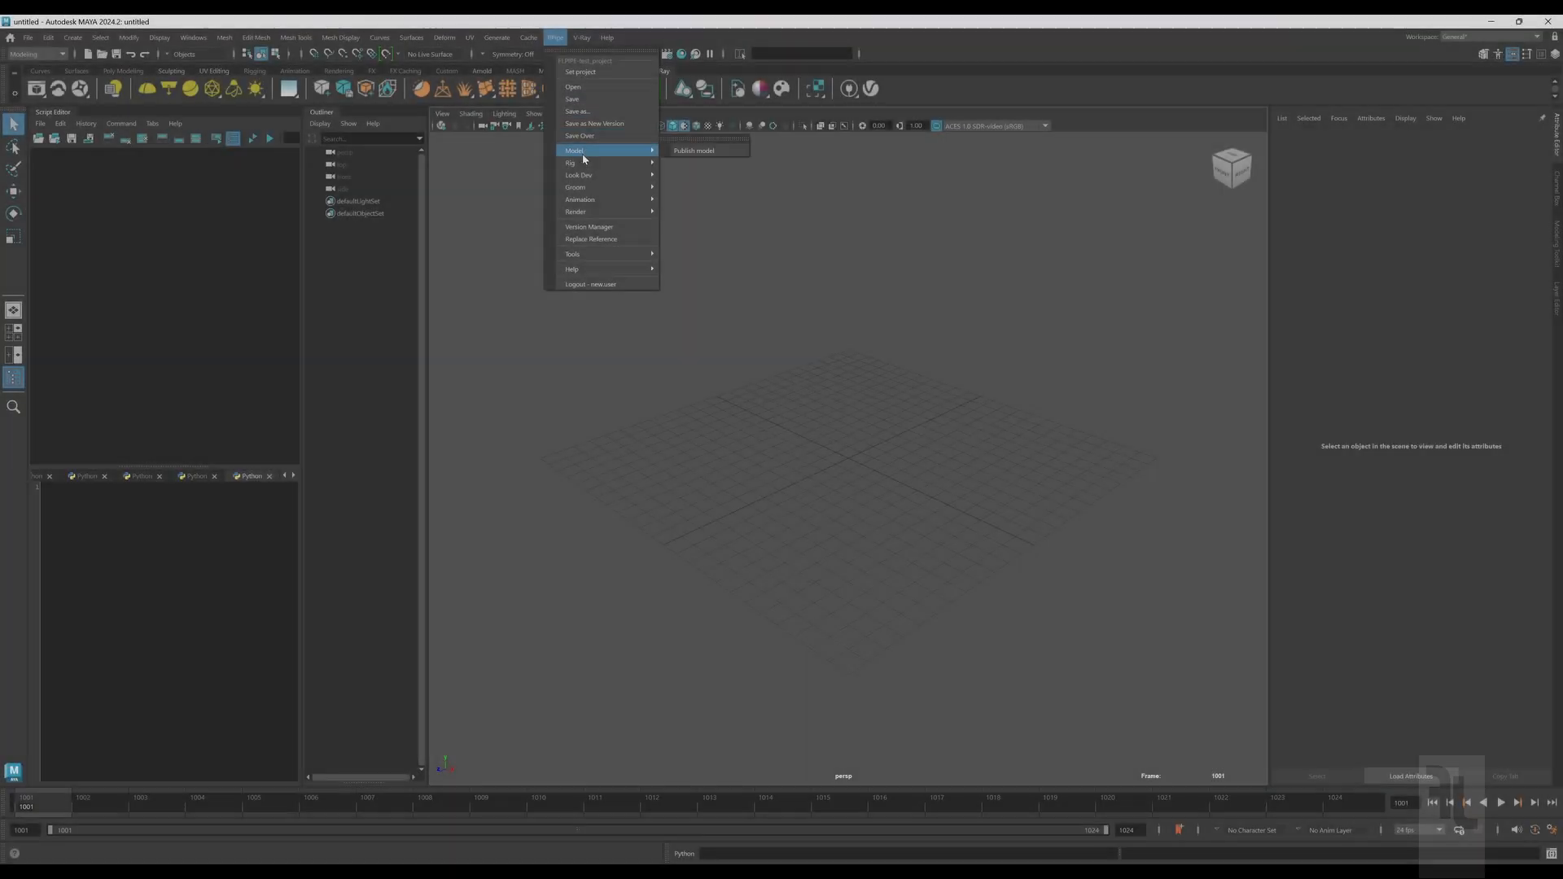
Step: Reference the BUILDINGS model and the ZOMBIE, BUSH and TREES assets into the empty animation scene
{"action": "mouse_move", "coordinate": [611, 198]}
{"action": "left_click", "coordinate": [698, 199]}
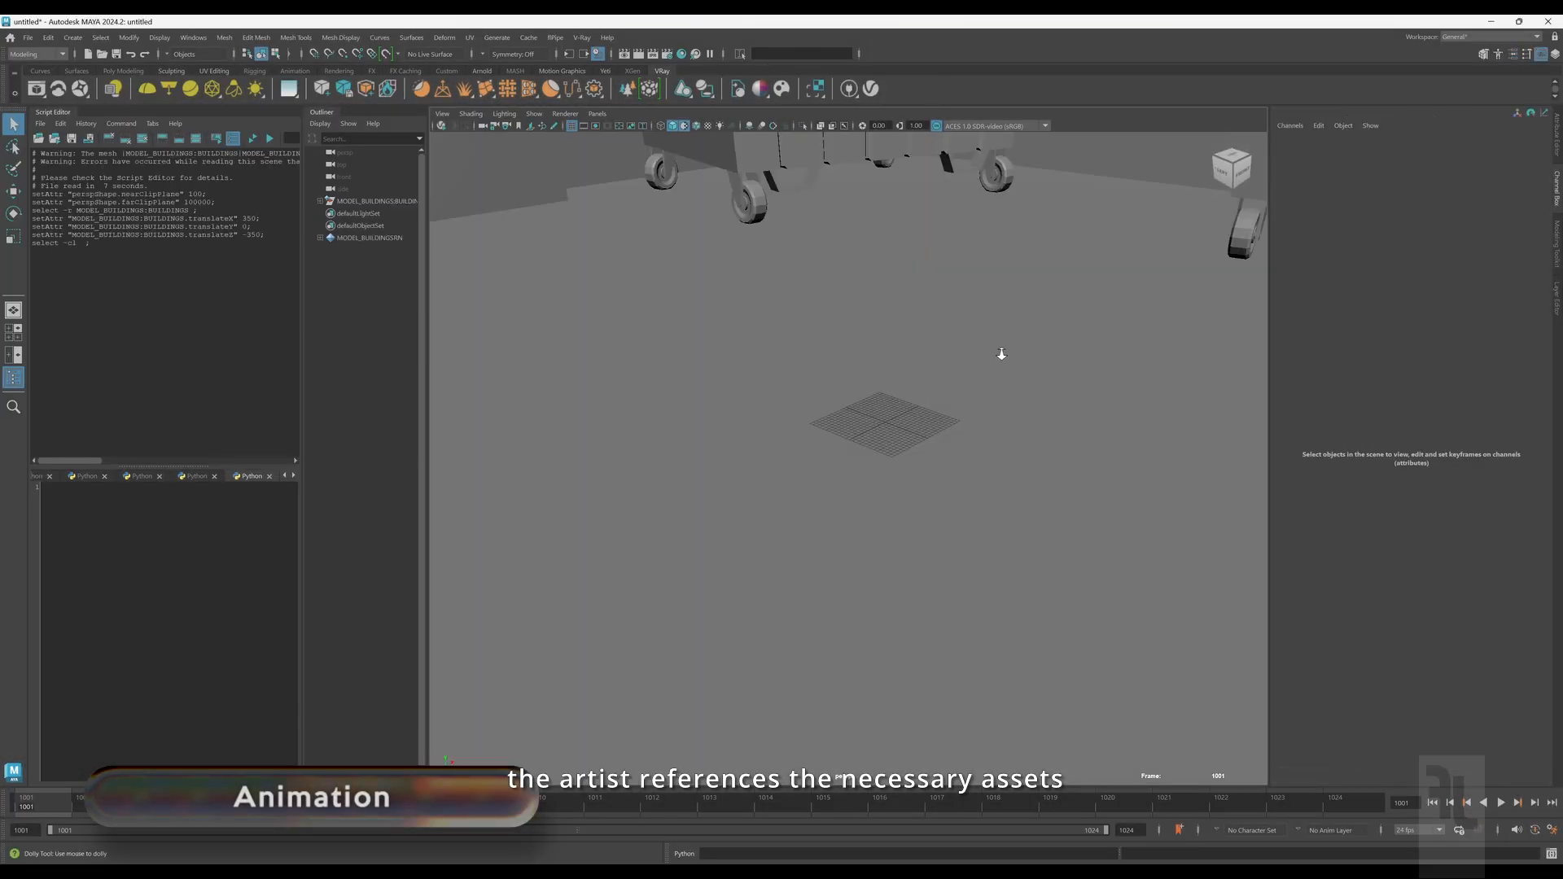
{"action": "left_click", "coordinate": [555, 37]}
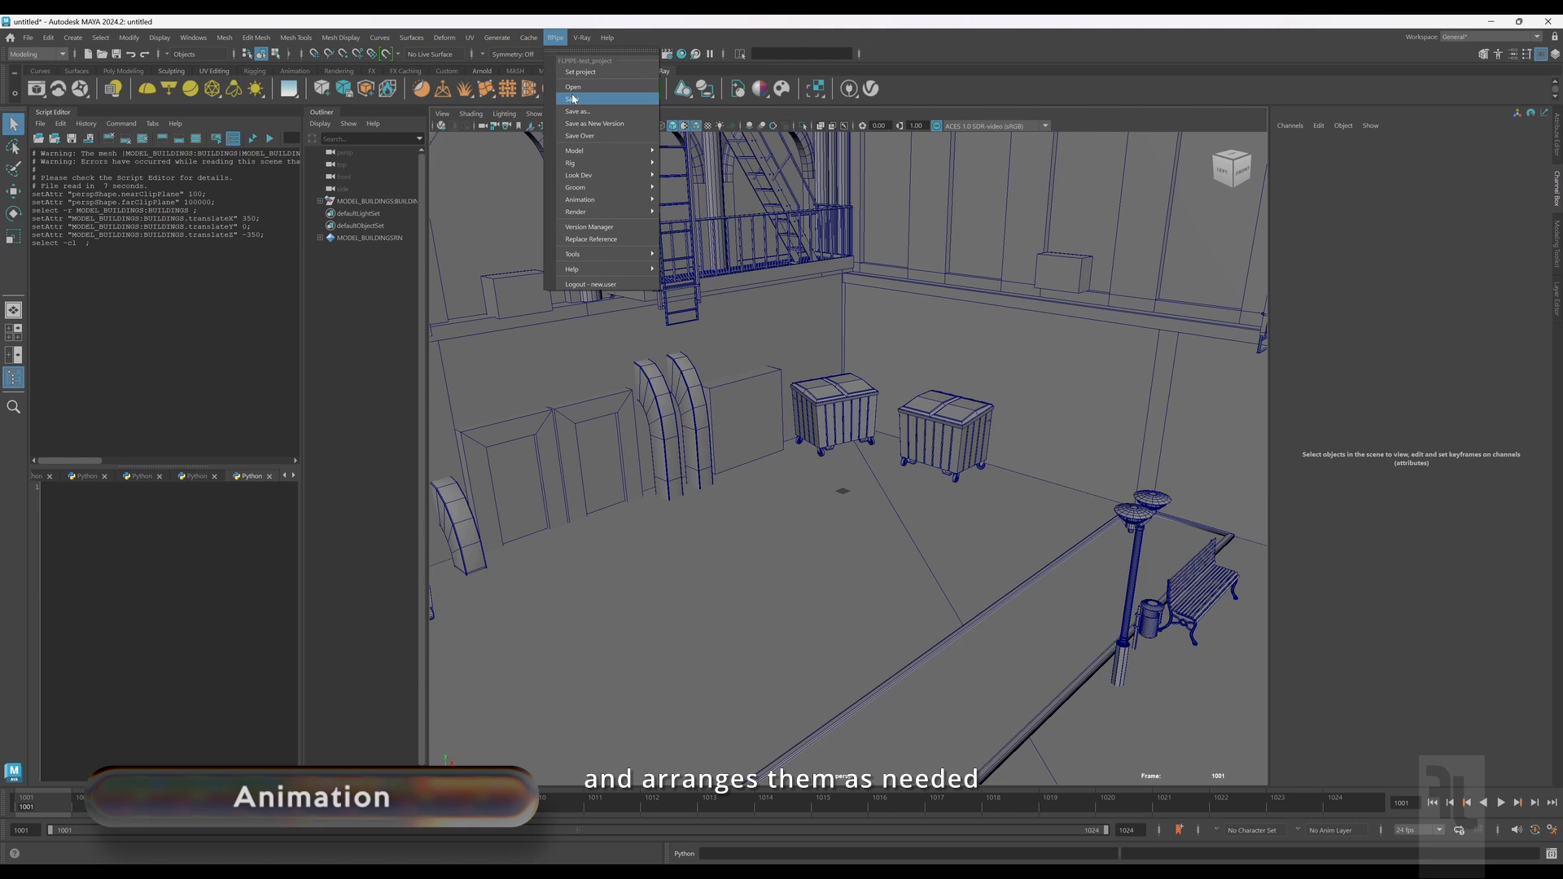
{"action": "mouse_move", "coordinate": [611, 199]}
{"action": "left_click", "coordinate": [698, 198]}
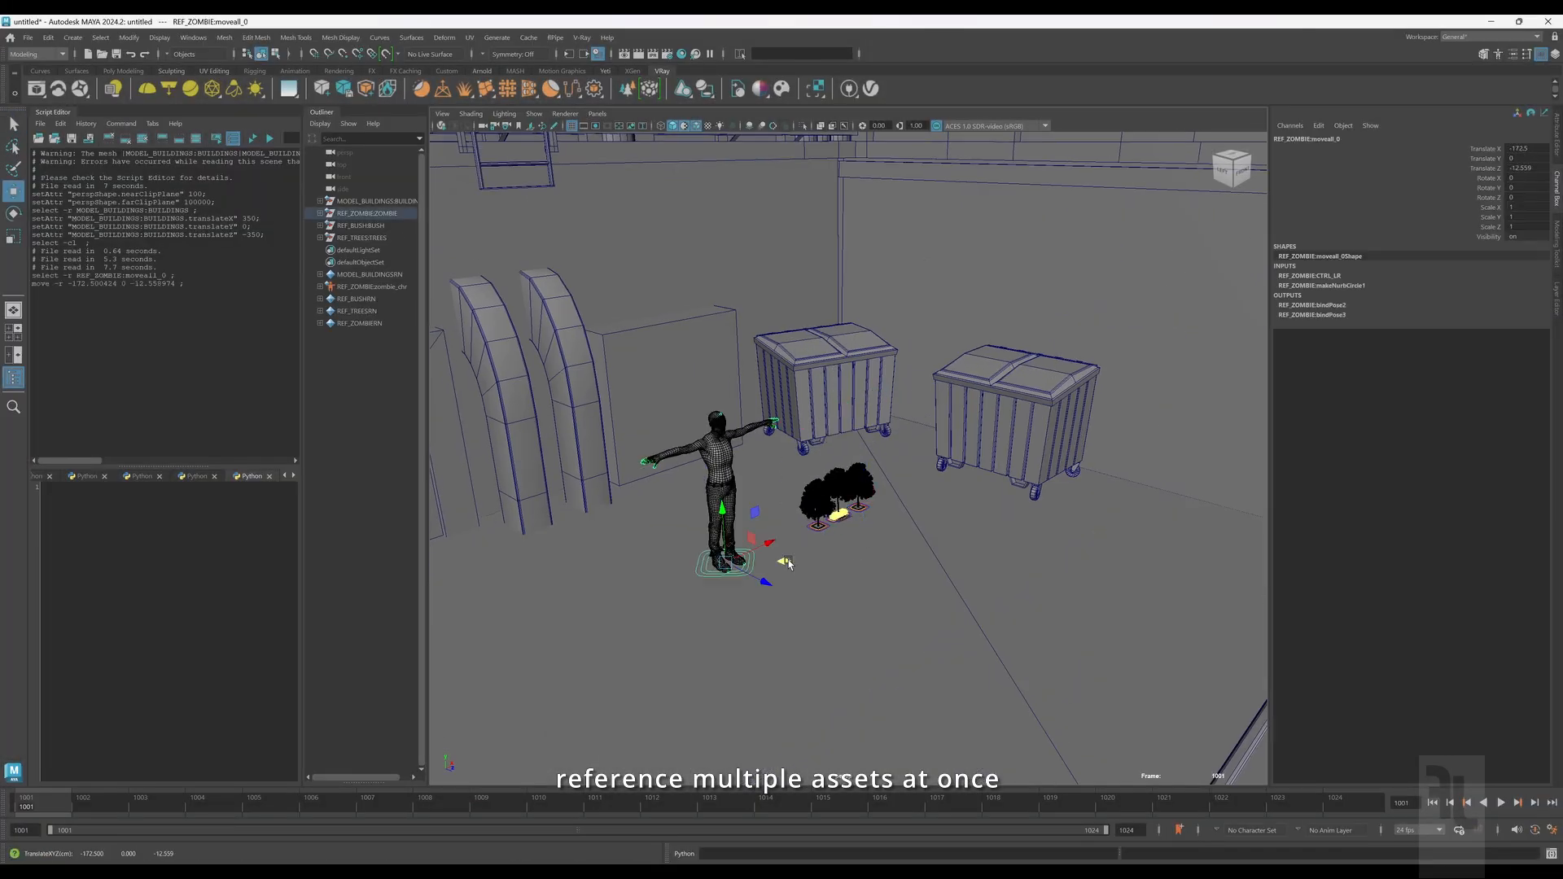
Step: Scale tree_var3 to about 7.33 and tree_var1 to about 11.05, and place the trees in the planters beside the benches
{"action": "left_click_drag", "start_coordinate": [865, 522], "coordinate": [1050, 562]}
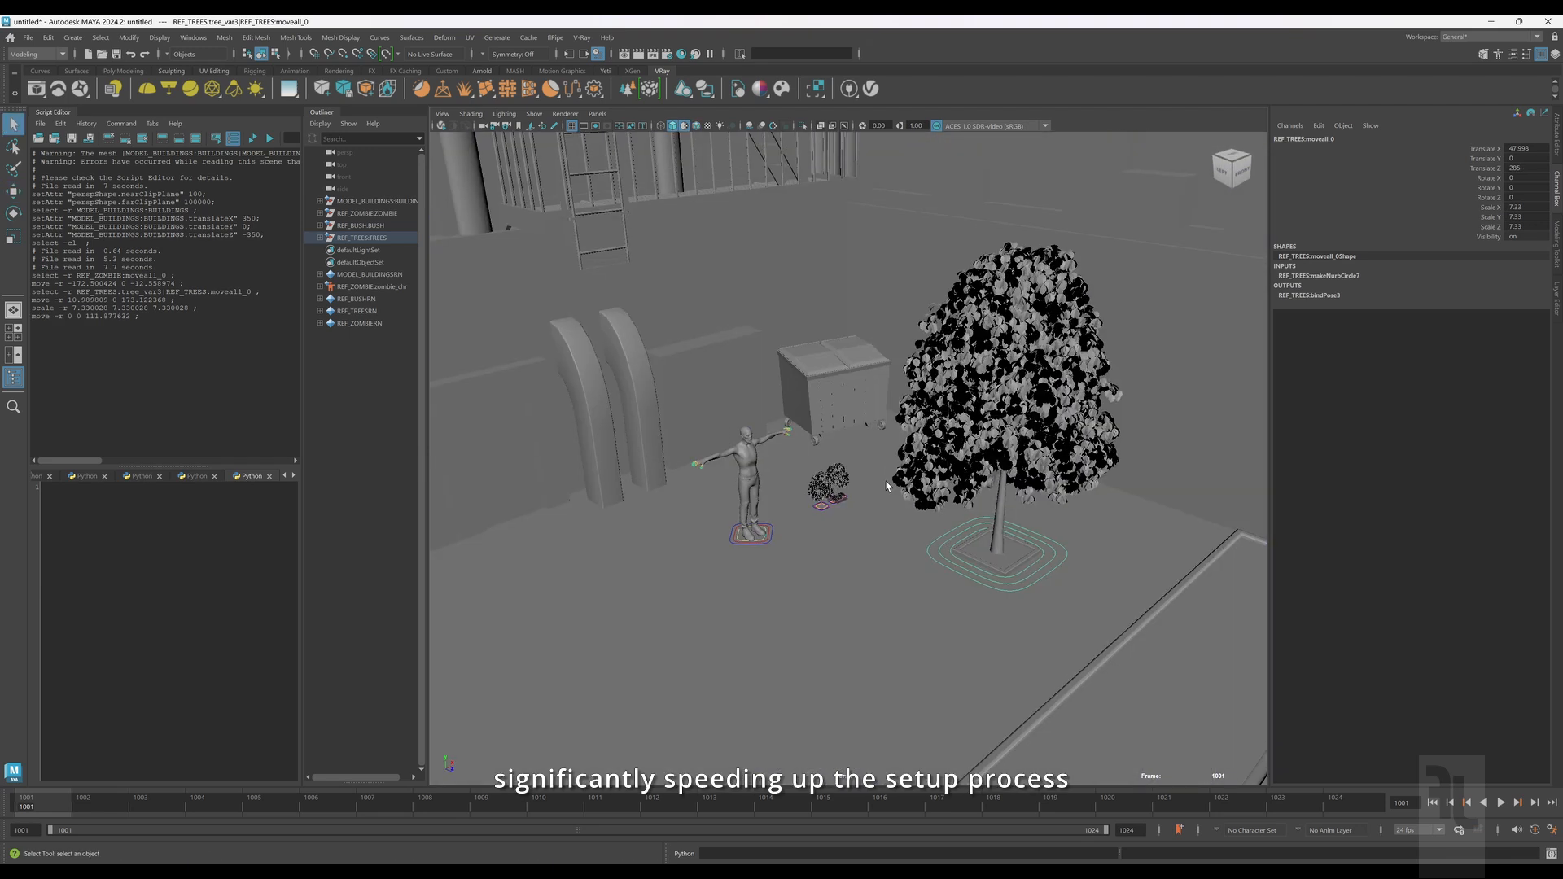
{"action": "left_click", "coordinate": [895, 346]}
{"action": "left_click", "coordinate": [890, 343]}
{"action": "key", "text": "w"}
{"action": "left_click_drag", "start_coordinate": [908, 361], "coordinate": [692, 358]}
{"action": "left_click_drag", "start_coordinate": [920, 407], "coordinate": [847, 440]}
{"action": "left_click_drag", "start_coordinate": [811, 431], "coordinate": [815, 446]}
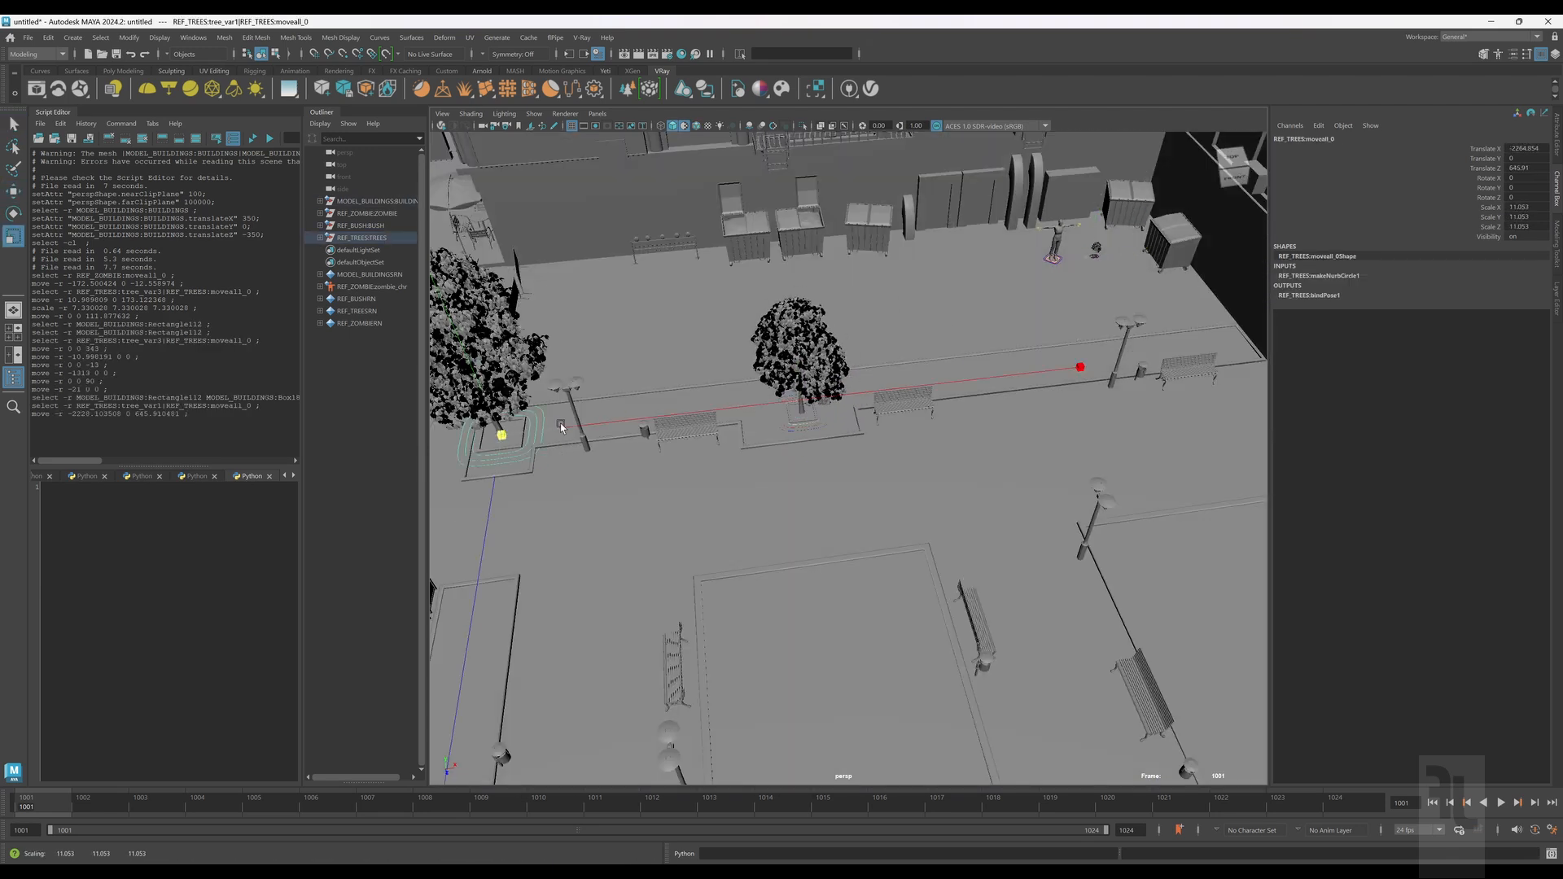
{"action": "left_click_drag", "start_coordinate": [499, 426], "coordinate": [875, 380], "text": "alt"}
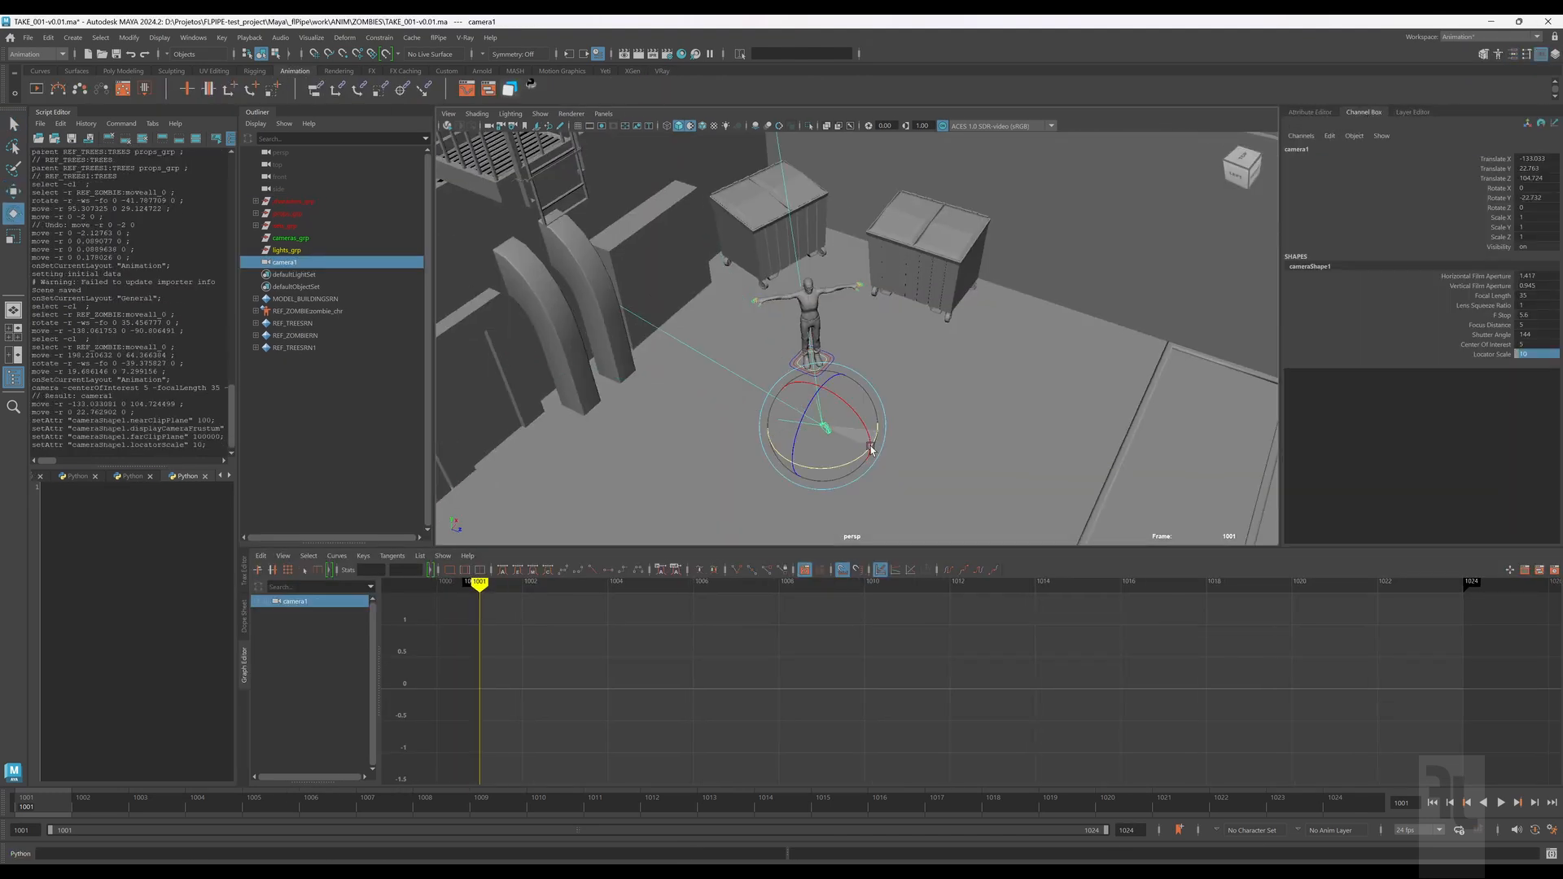
{"action": "left_click", "coordinate": [703, 128]}
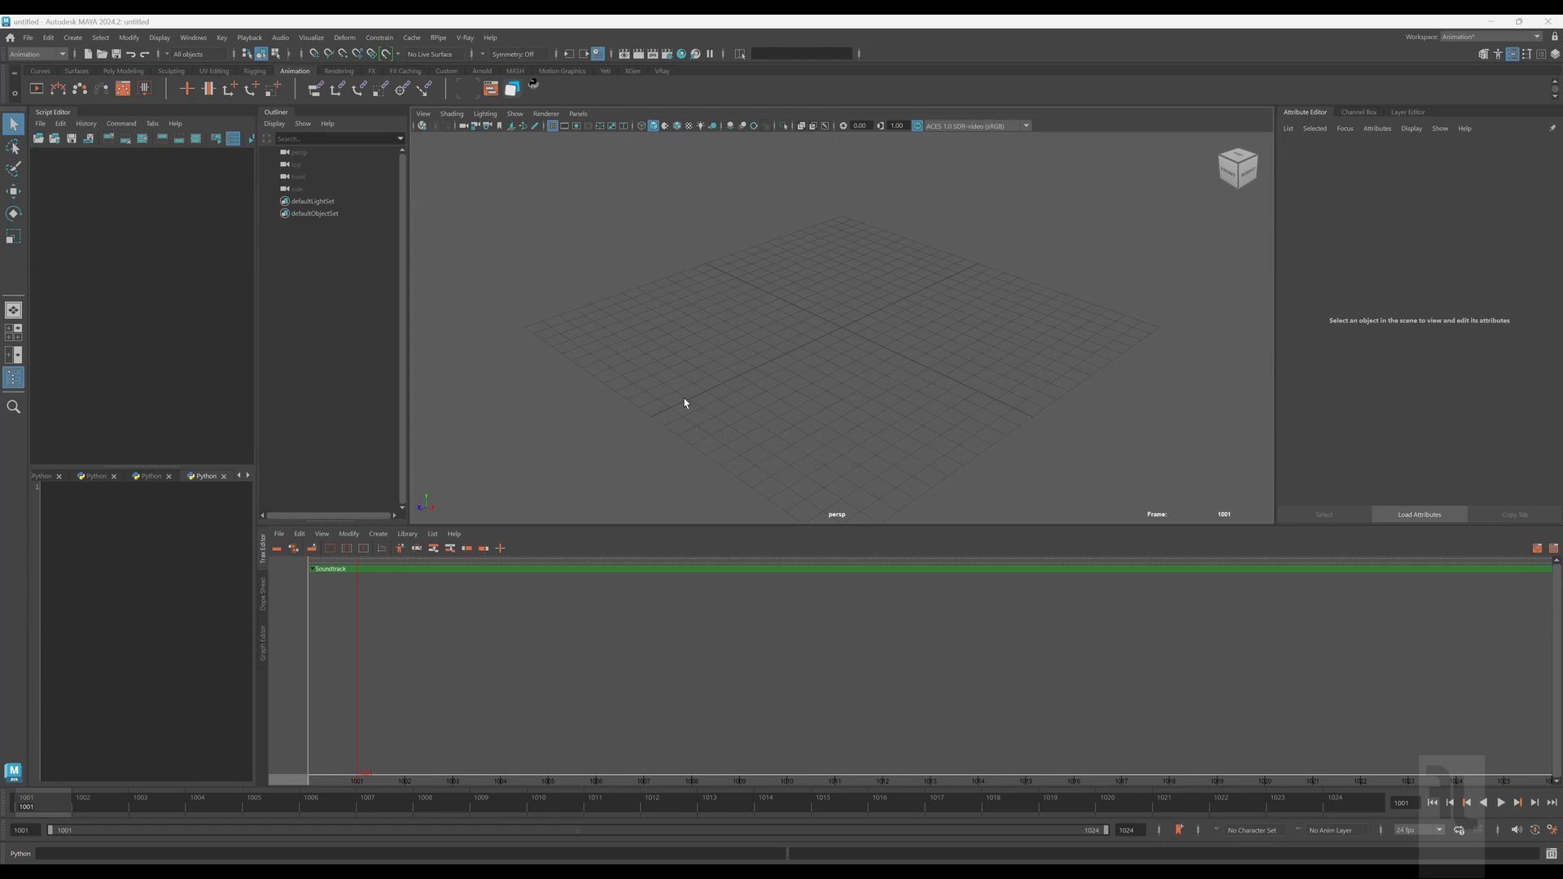
Step: Open the ANIM / ZOMBIES / TAKE_001 scene and update all its referenced assets to their latest versions in the Version Manager
{"action": "left_click", "coordinate": [438, 38]}
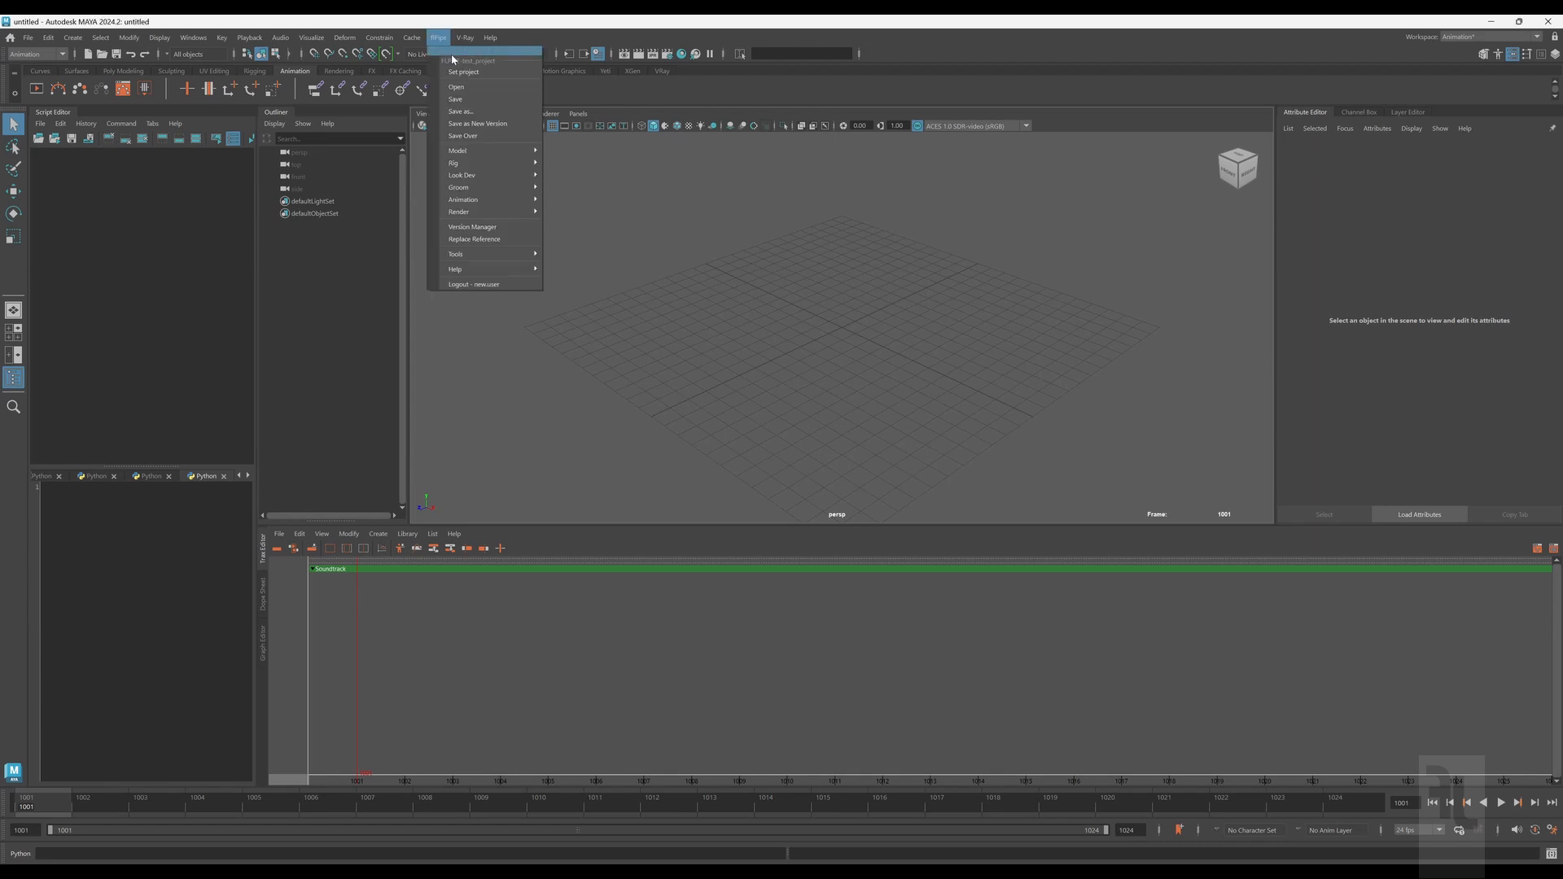
{"action": "left_click", "coordinate": [539, 287]}
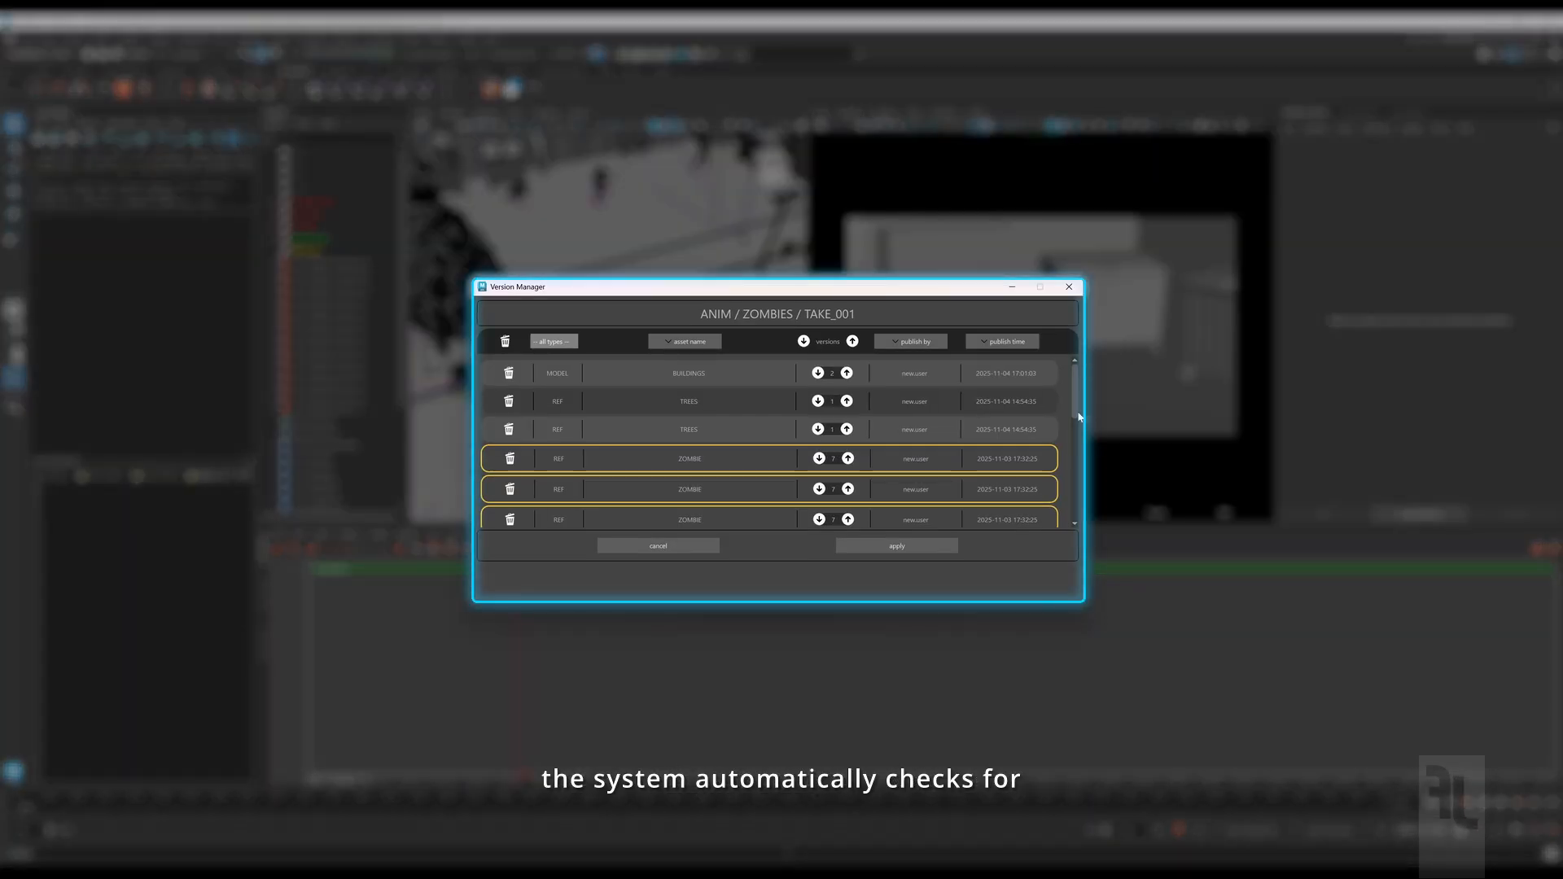
{"action": "left_click_drag", "start_coordinate": [1078, 416], "coordinate": [1078, 510]}
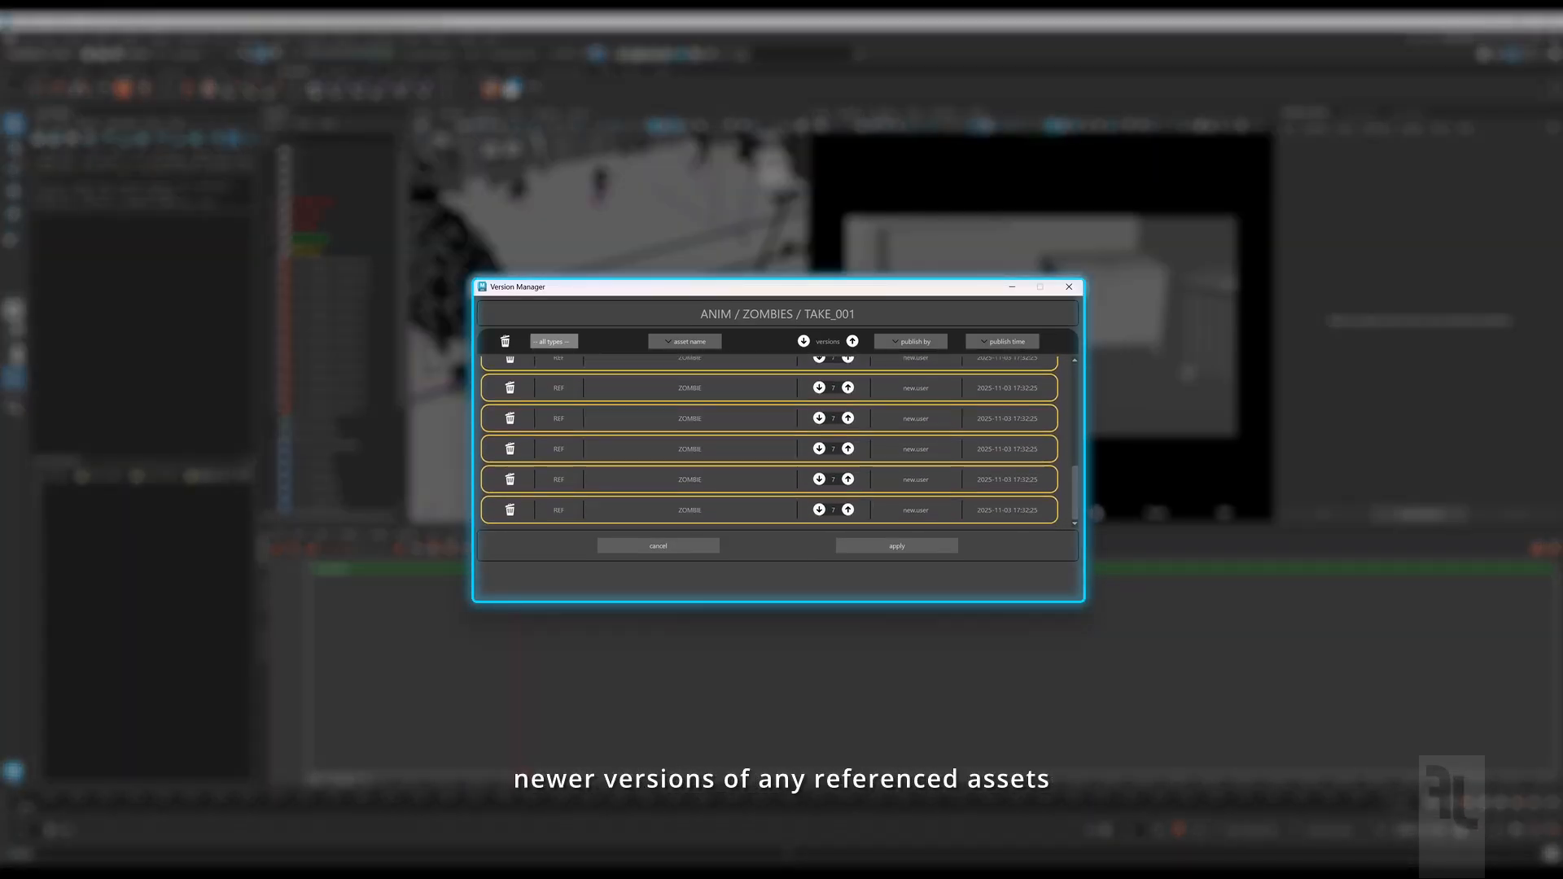
{"action": "left_click", "coordinate": [852, 342]}
{"action": "left_click", "coordinate": [896, 548]}
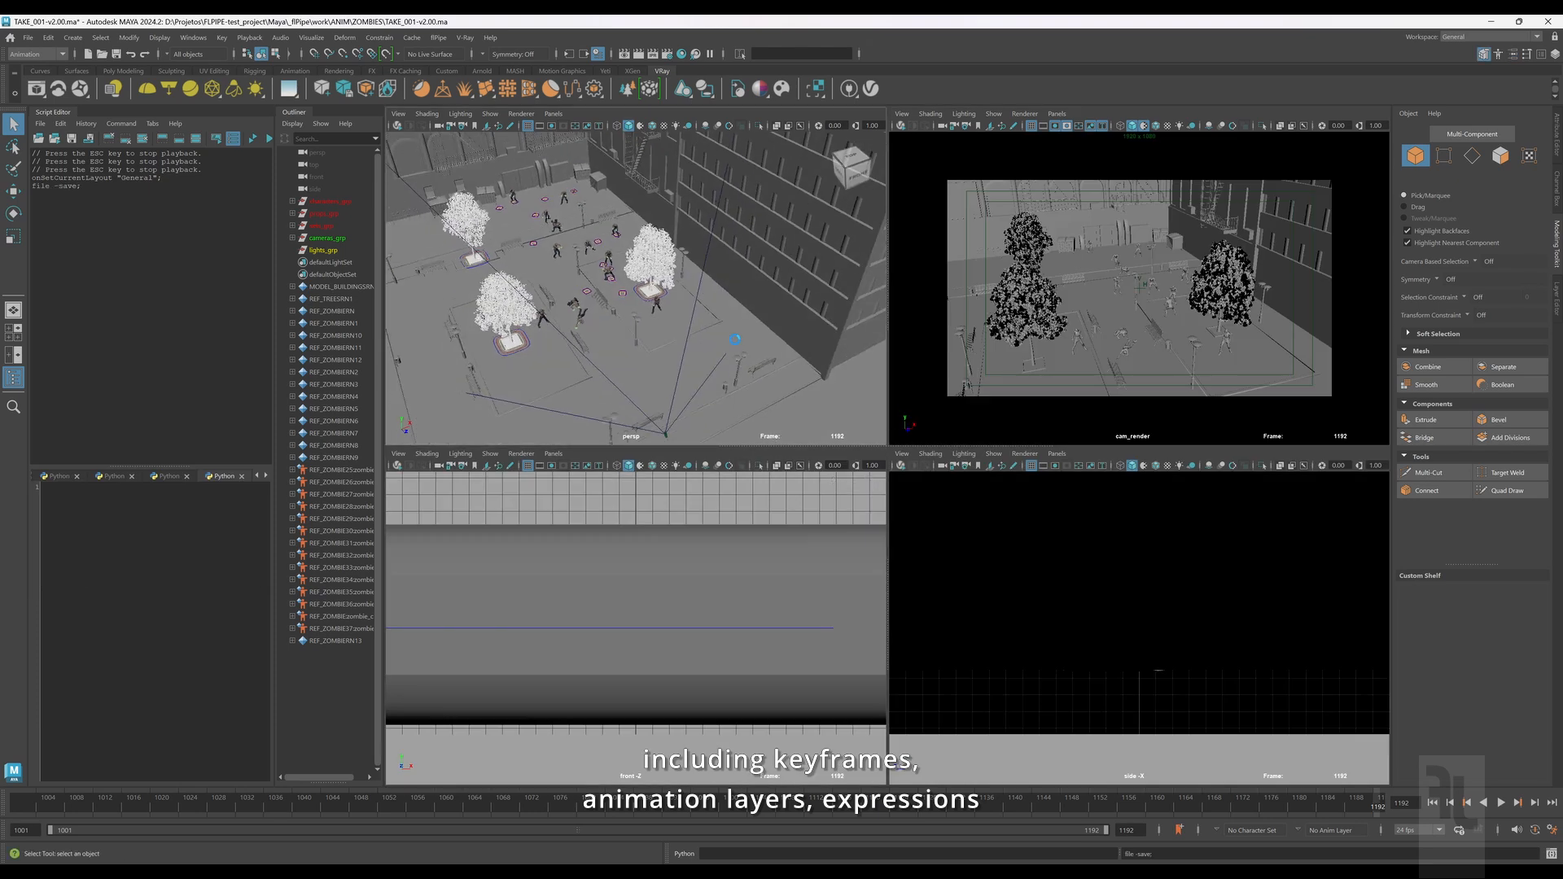
Step: Publish the animation with all zombie characters included and the MODEL_BUILDINGS and REF_TREES1 assets marked as static
{"action": "left_click", "coordinate": [439, 39]}
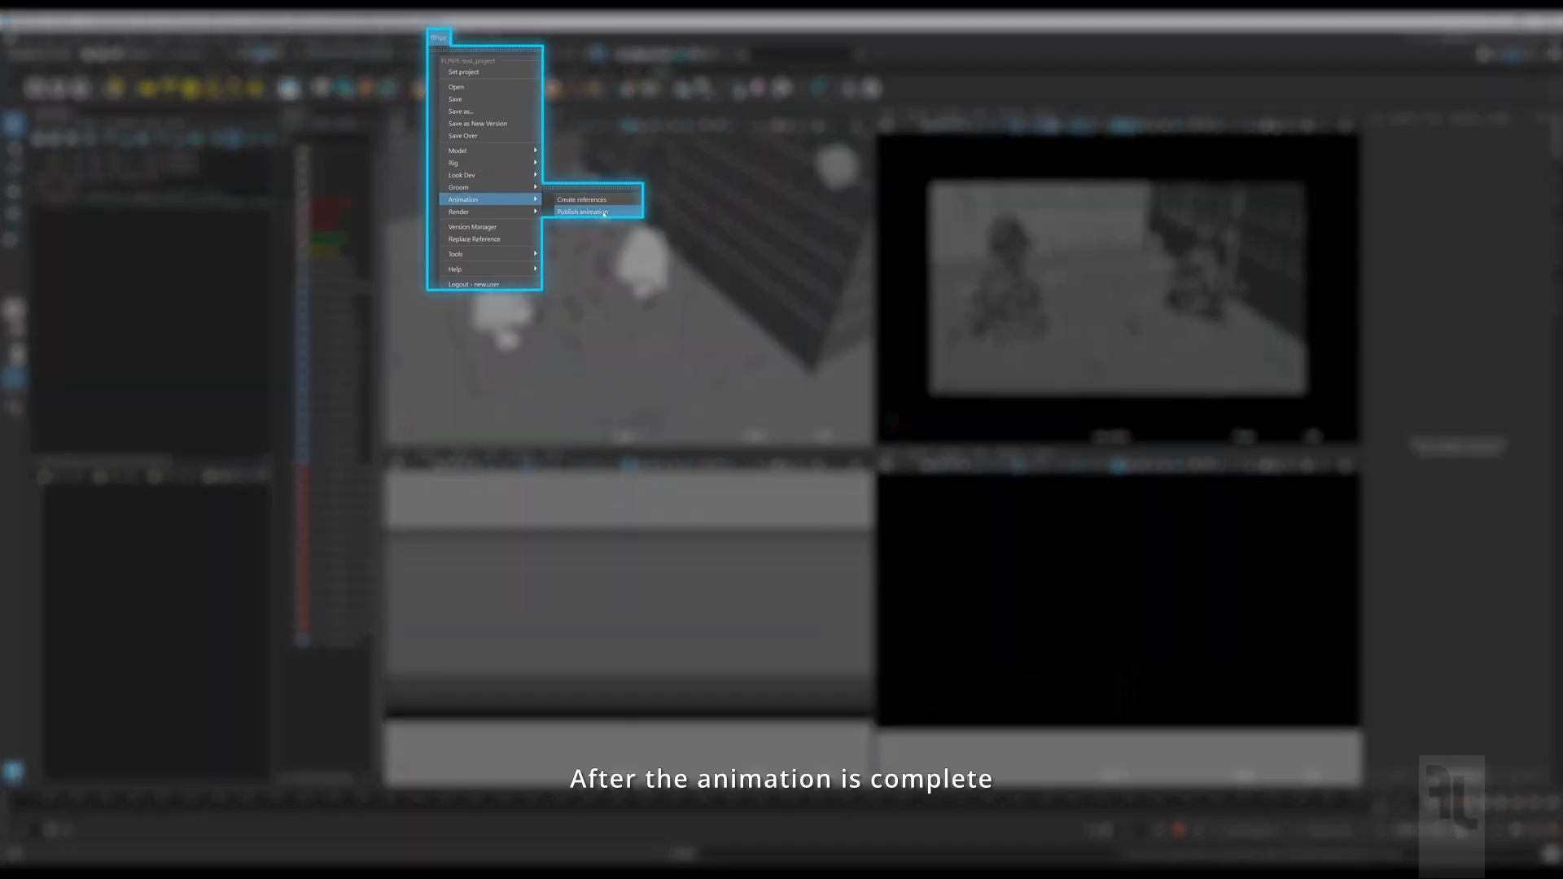
{"action": "left_click", "coordinate": [603, 213]}
{"action": "scroll", "coordinate": [975, 268], "scroll_direction": "up", "scroll_amount": 1}
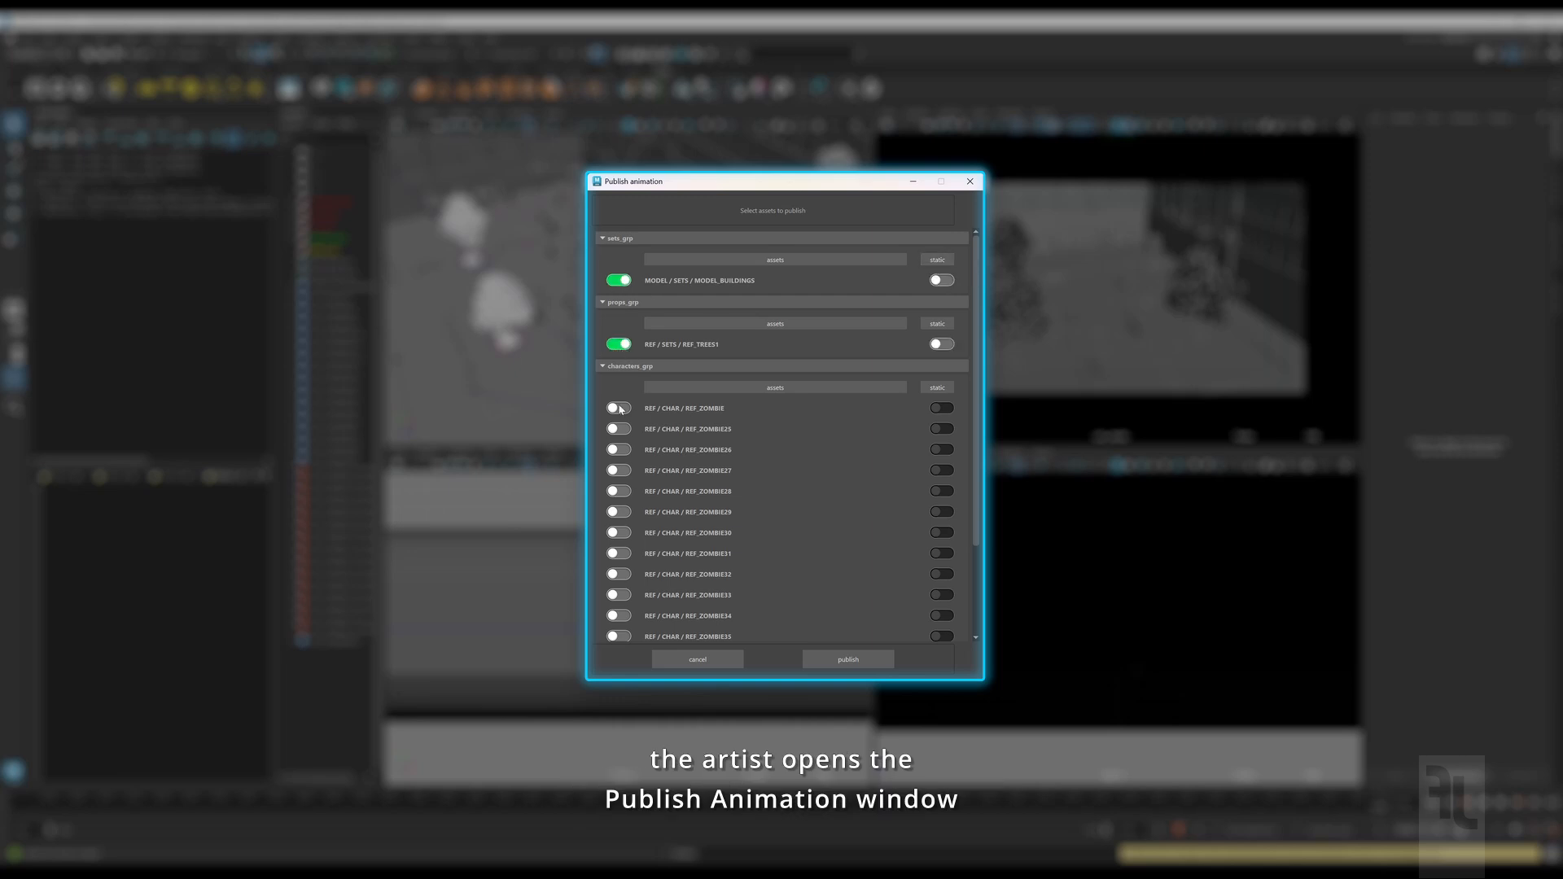
{"action": "scroll", "coordinate": [950, 293], "scroll_direction": "down", "scroll_amount": 5}
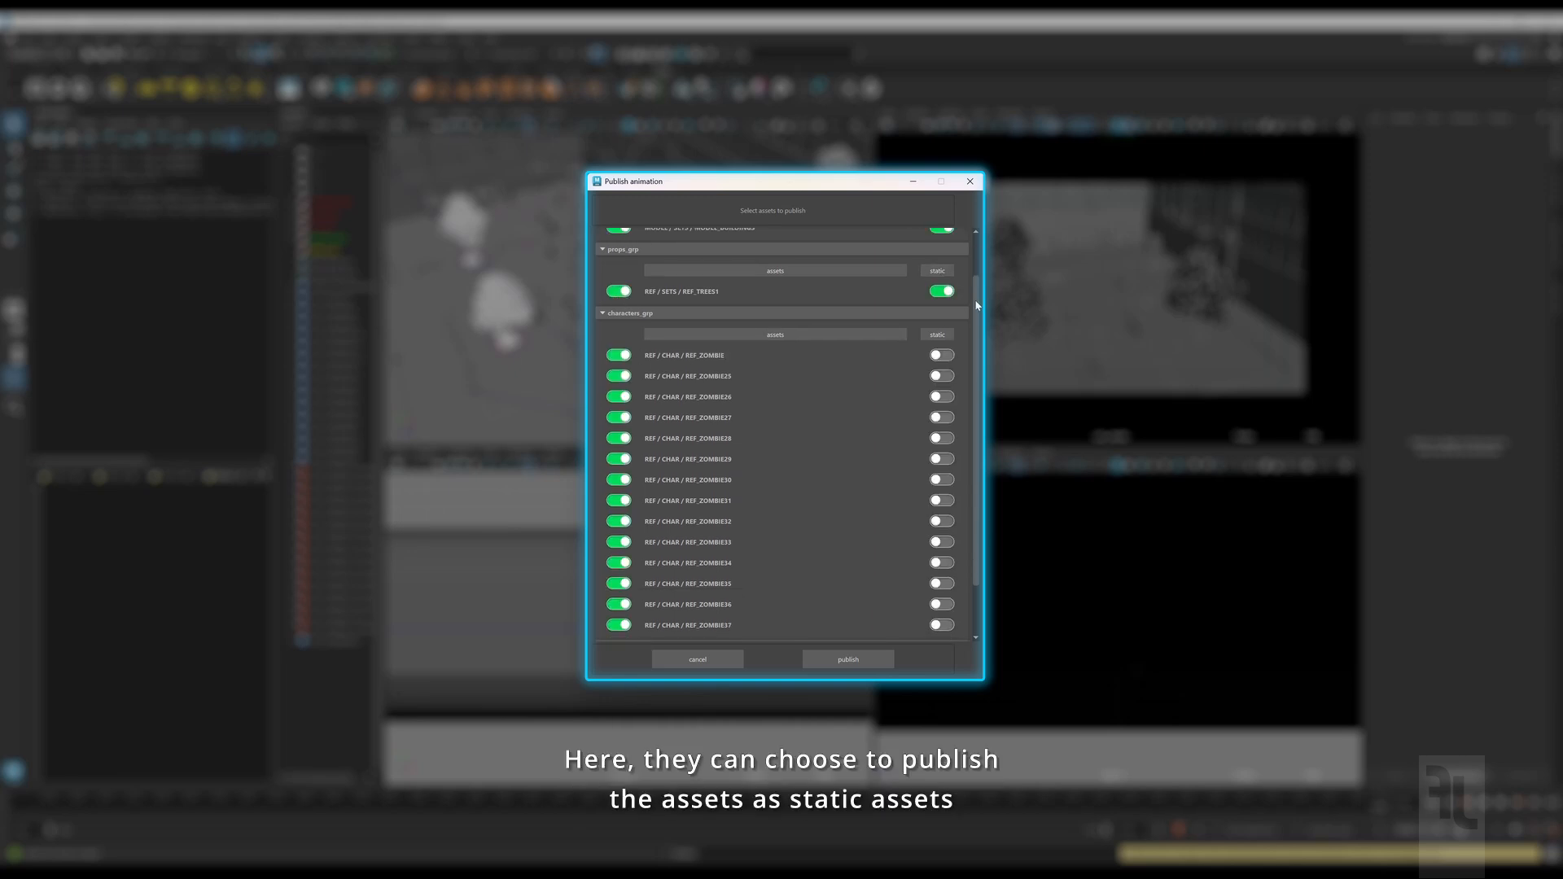
{"action": "scroll", "coordinate": [967, 509], "scroll_direction": "up", "scroll_amount": 5}
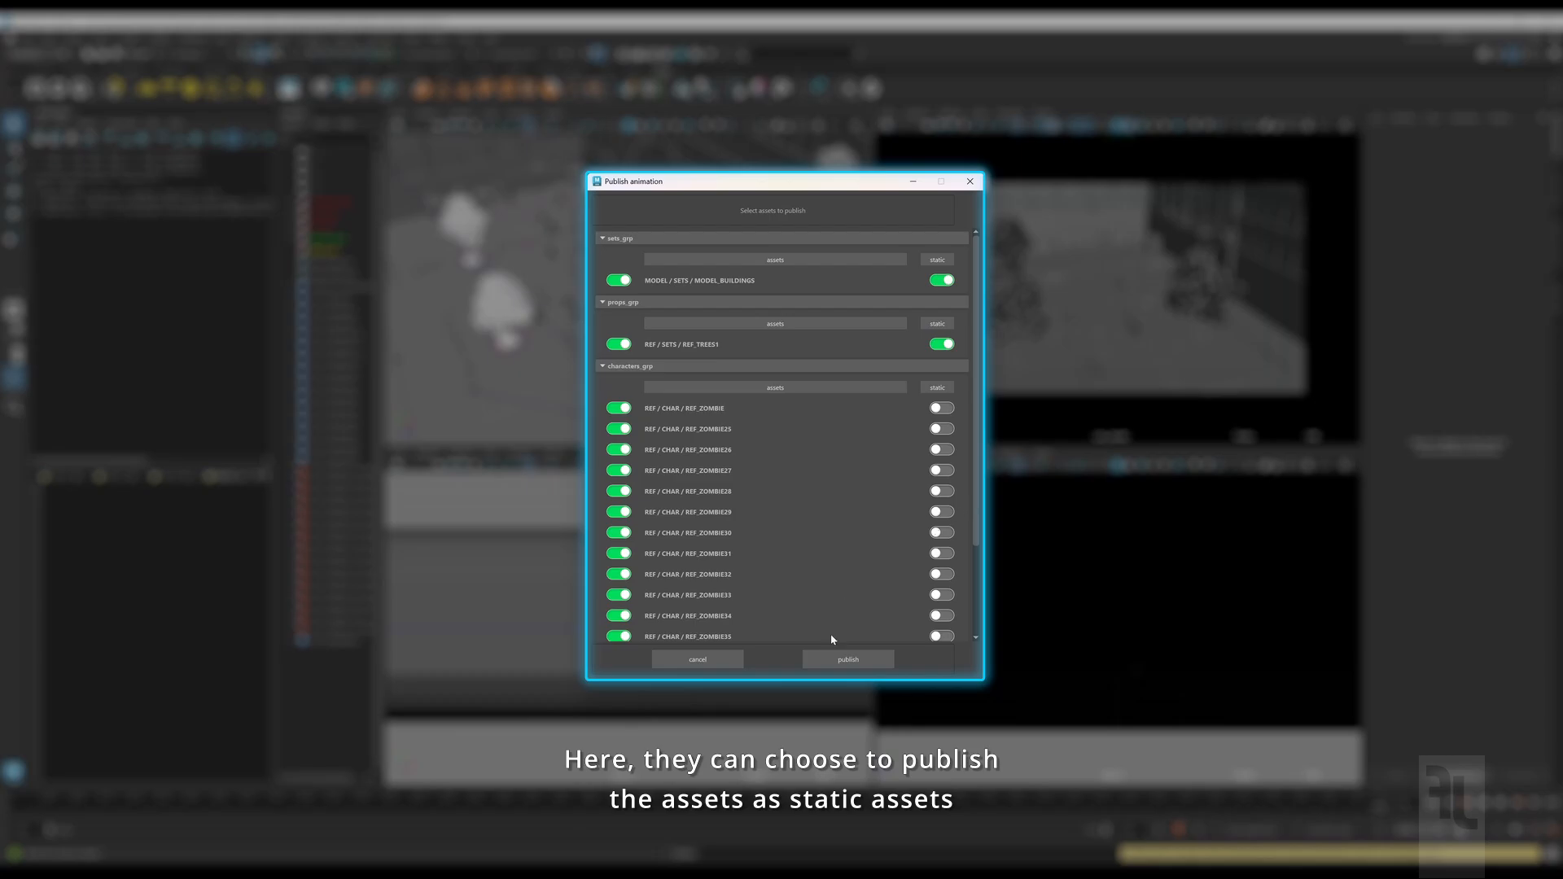
{"action": "left_click", "coordinate": [838, 656]}
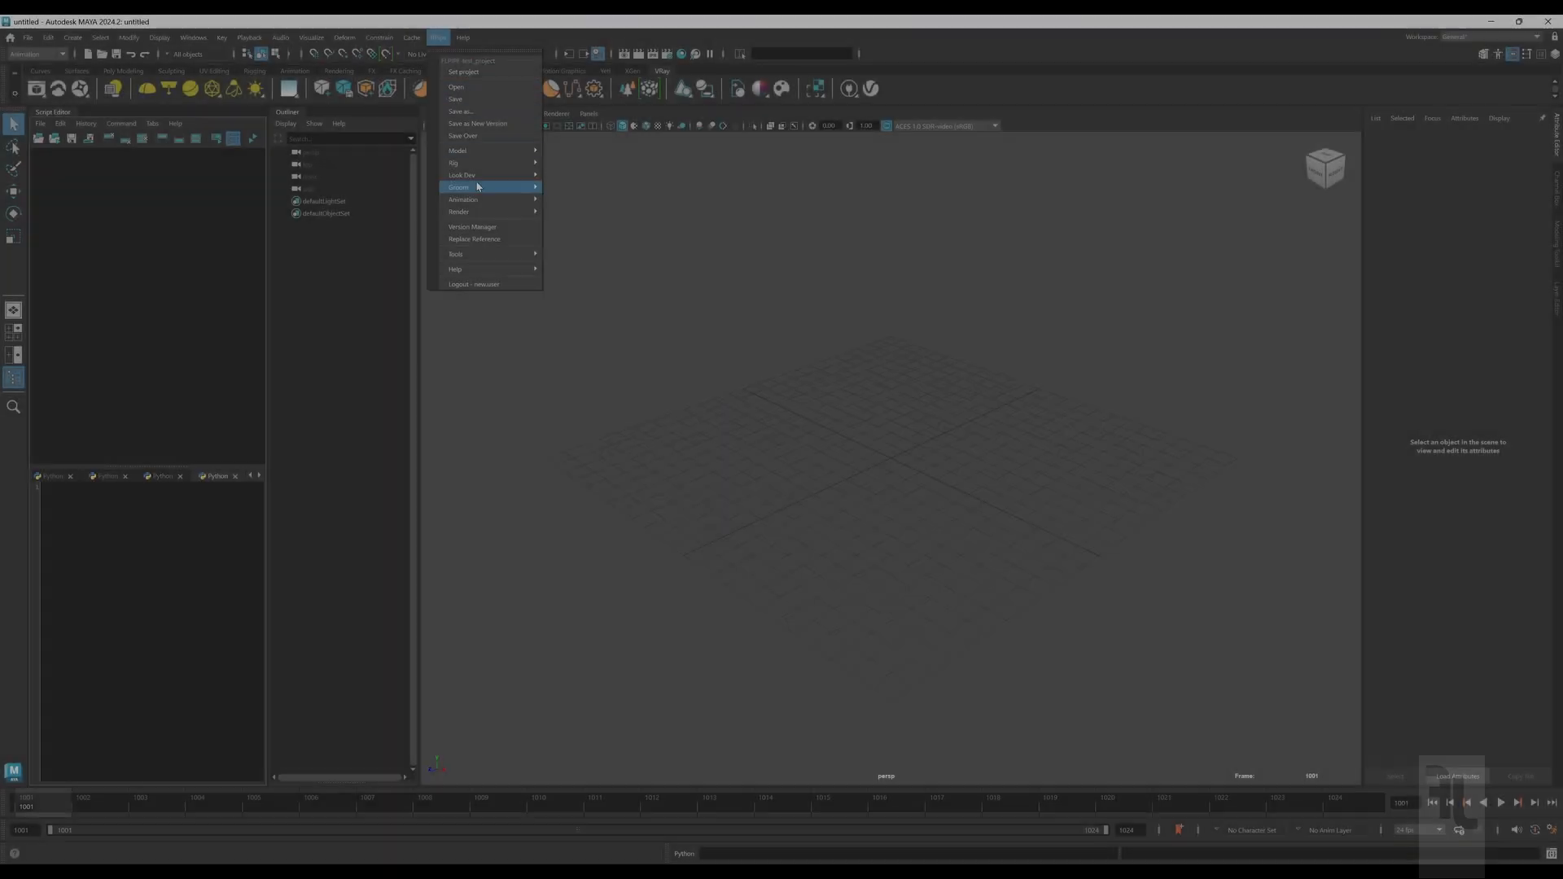
Step: Load all assets published from the ANIM / ZOMBIES / TAKE_001 animation into the empty render scene
{"action": "mouse_move", "coordinate": [489, 199]}
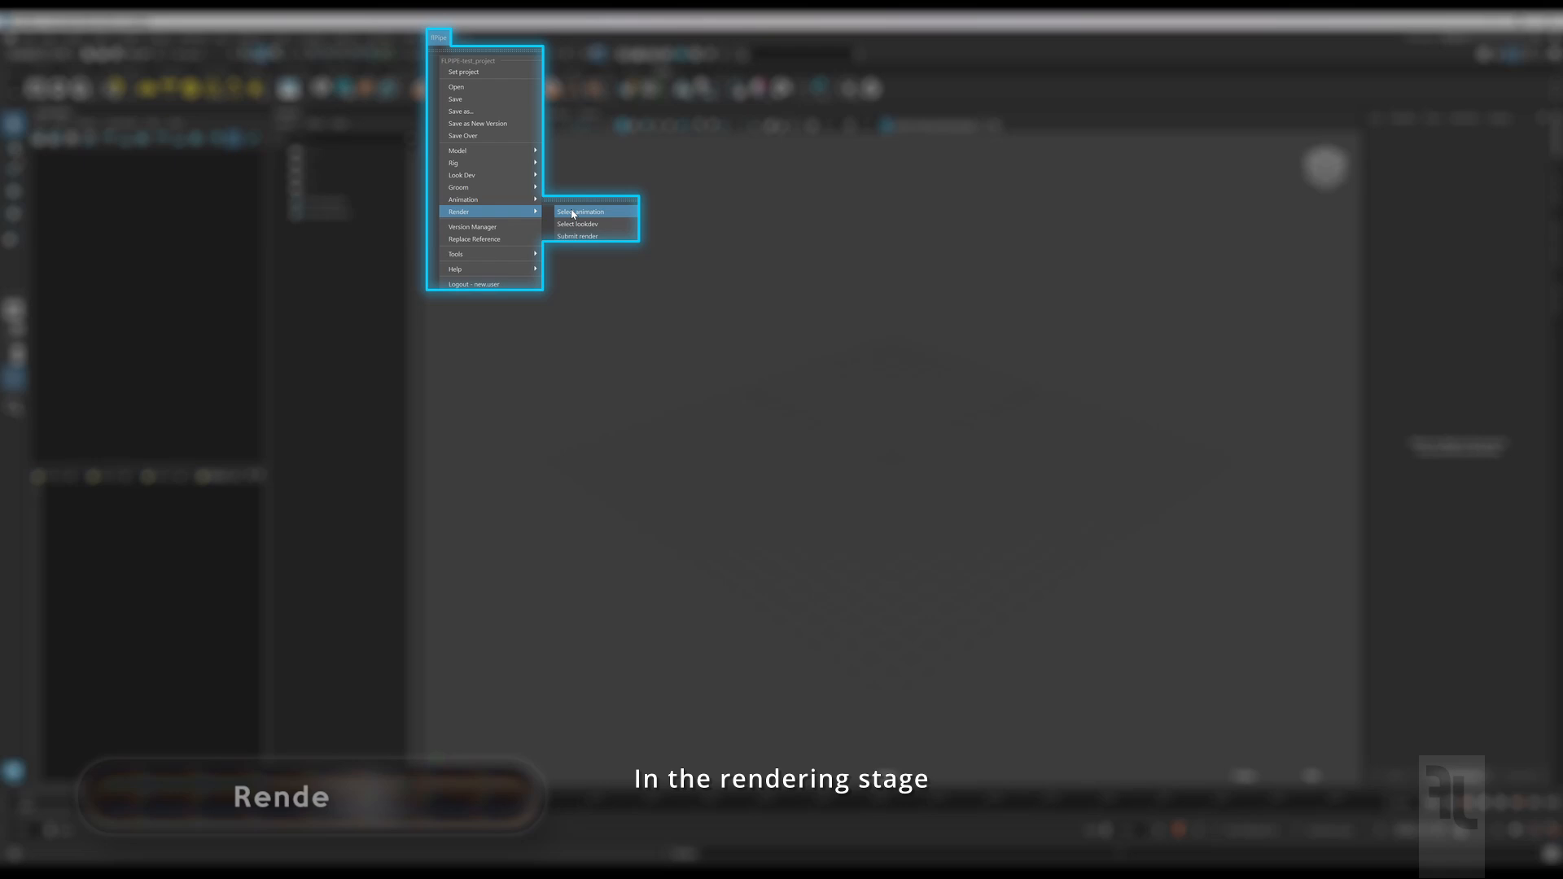
{"action": "left_click", "coordinate": [565, 210]}
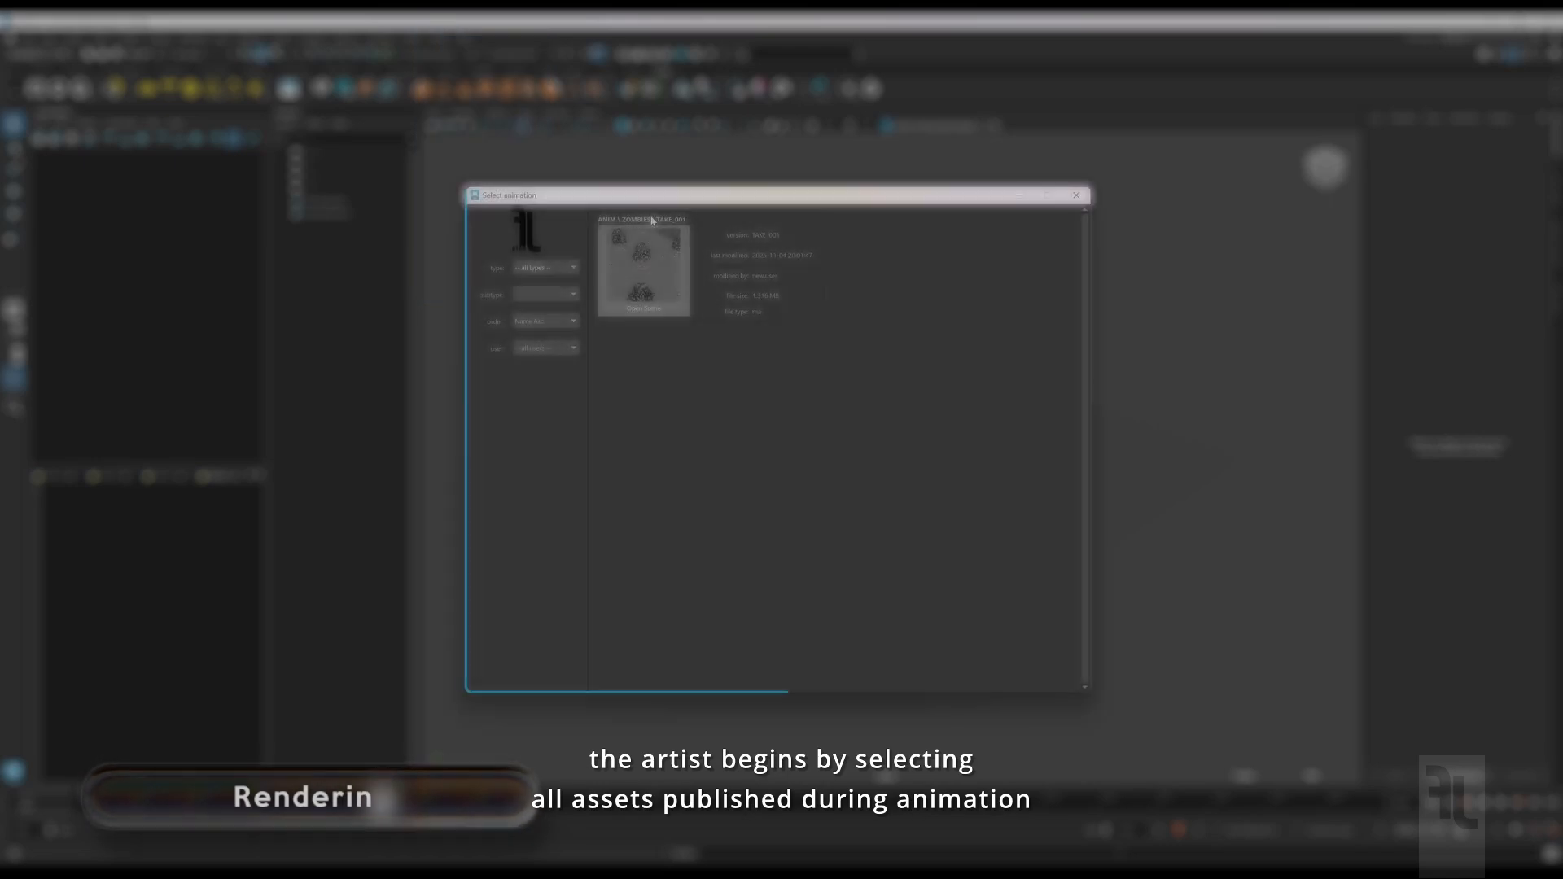
{"action": "left_click", "coordinate": [658, 295]}
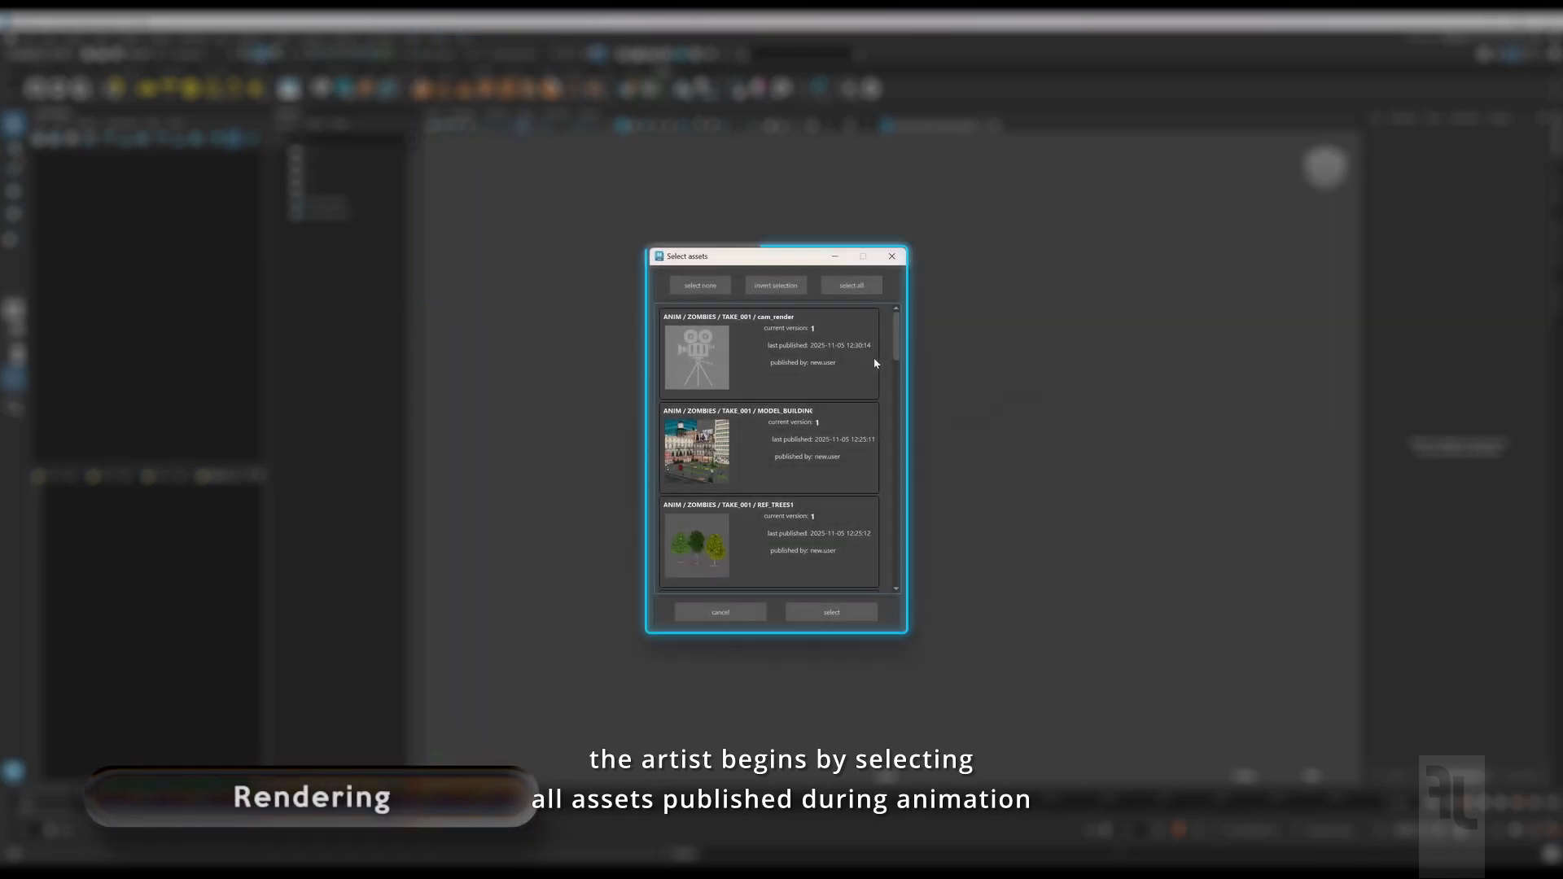
{"action": "left_click", "coordinate": [851, 285]}
{"action": "scroll", "coordinate": [902, 358], "scroll_direction": "down", "scroll_amount": 1}
{"action": "scroll", "coordinate": [901, 358], "scroll_direction": "down", "scroll_amount": 5}
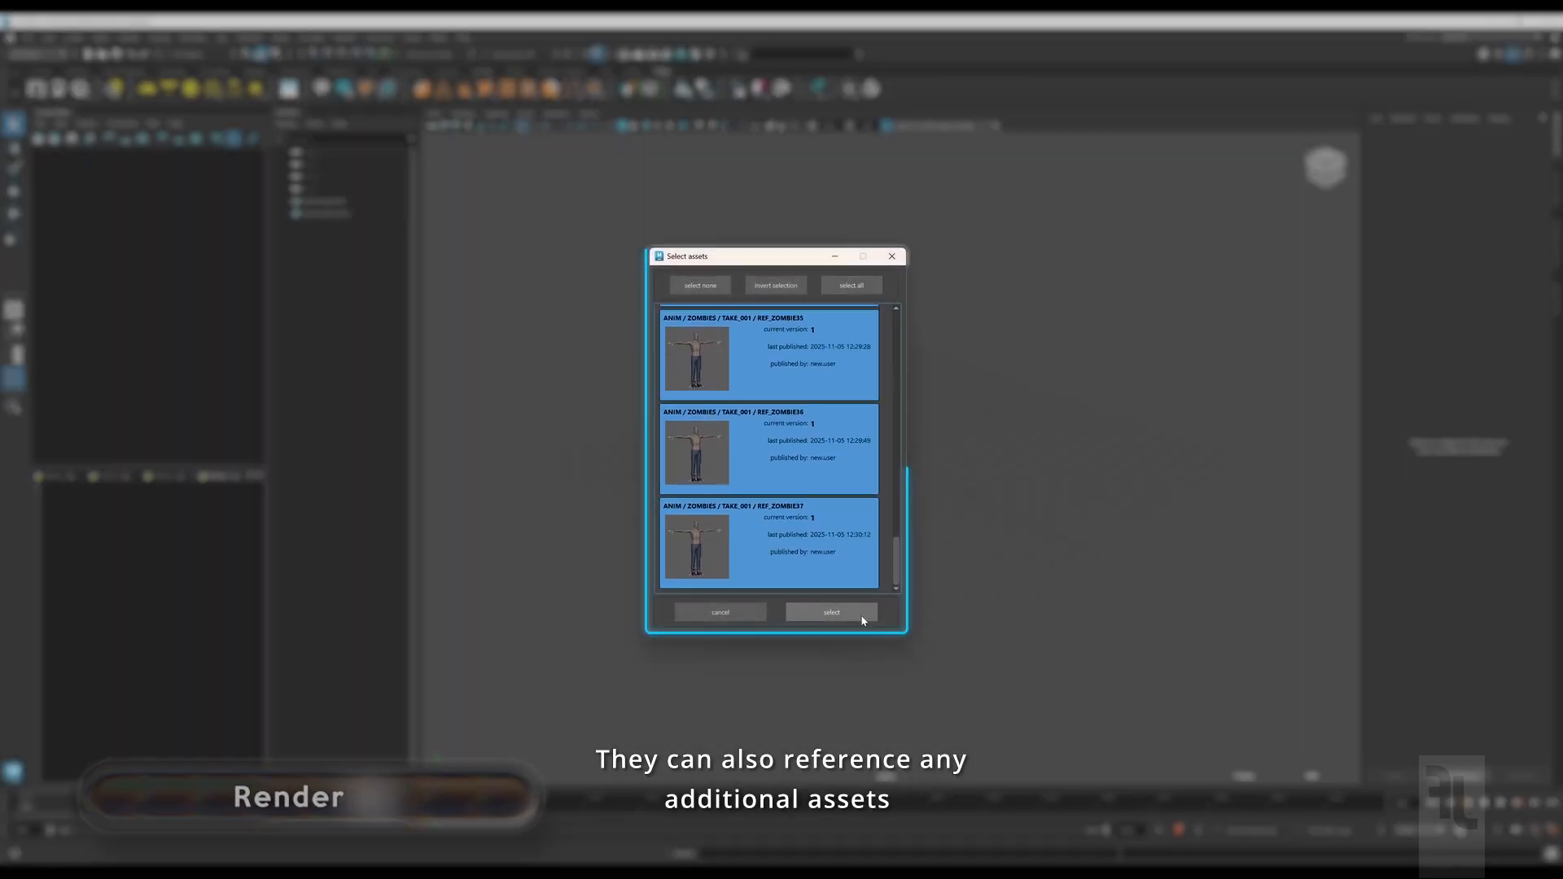
{"action": "left_click", "coordinate": [831, 612]}
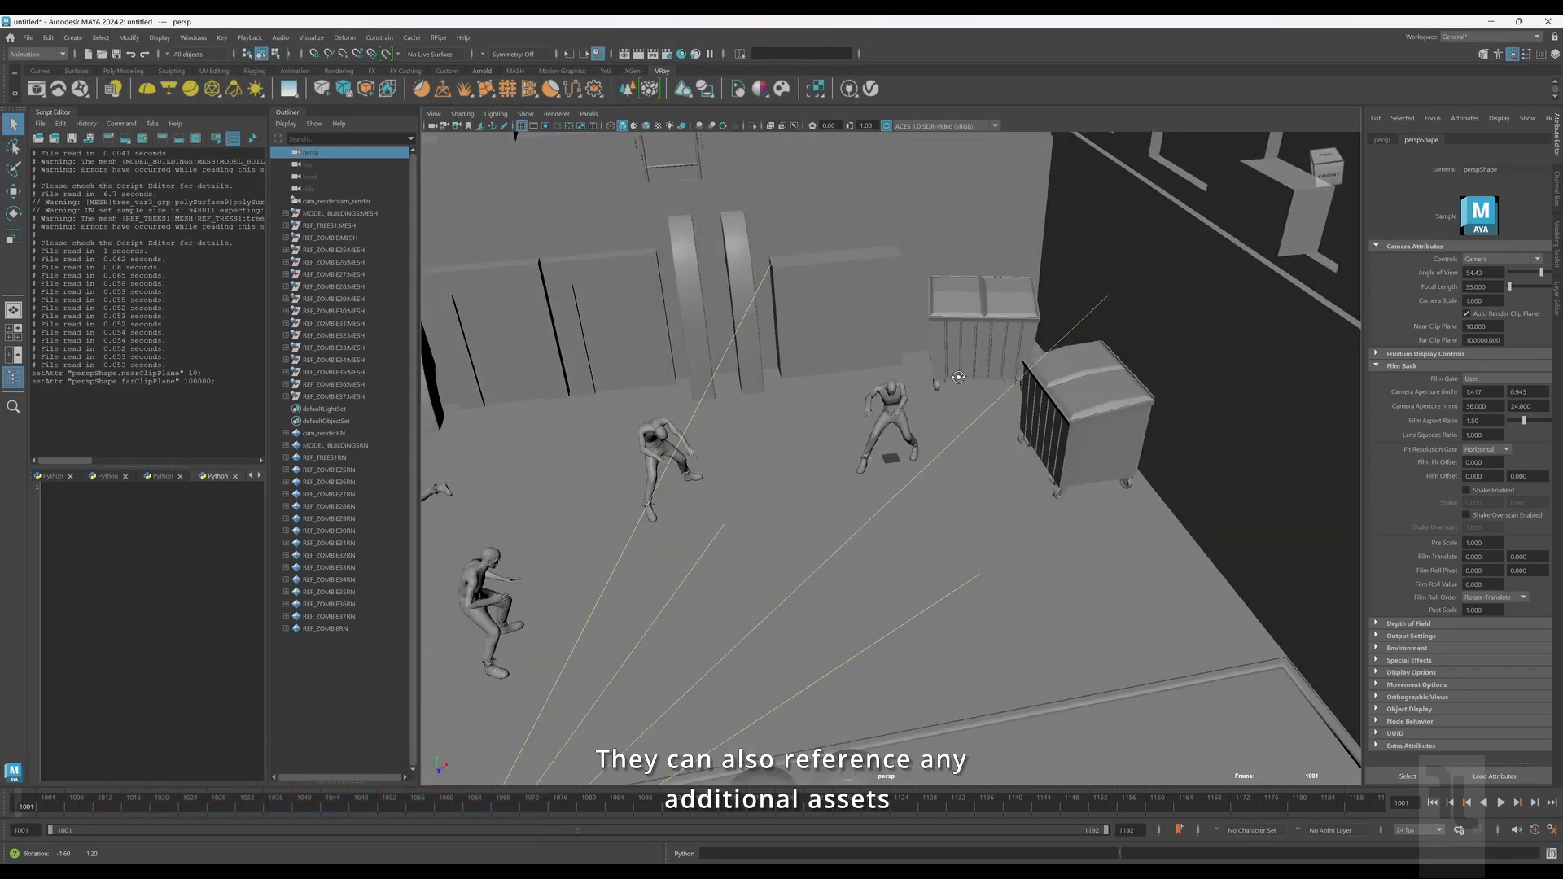
Step: Inspect the assembled scene, look through the cam_render camera and play back the animation
{"action": "scroll", "coordinate": [958, 377], "scroll_direction": "down", "scroll_amount": 10}
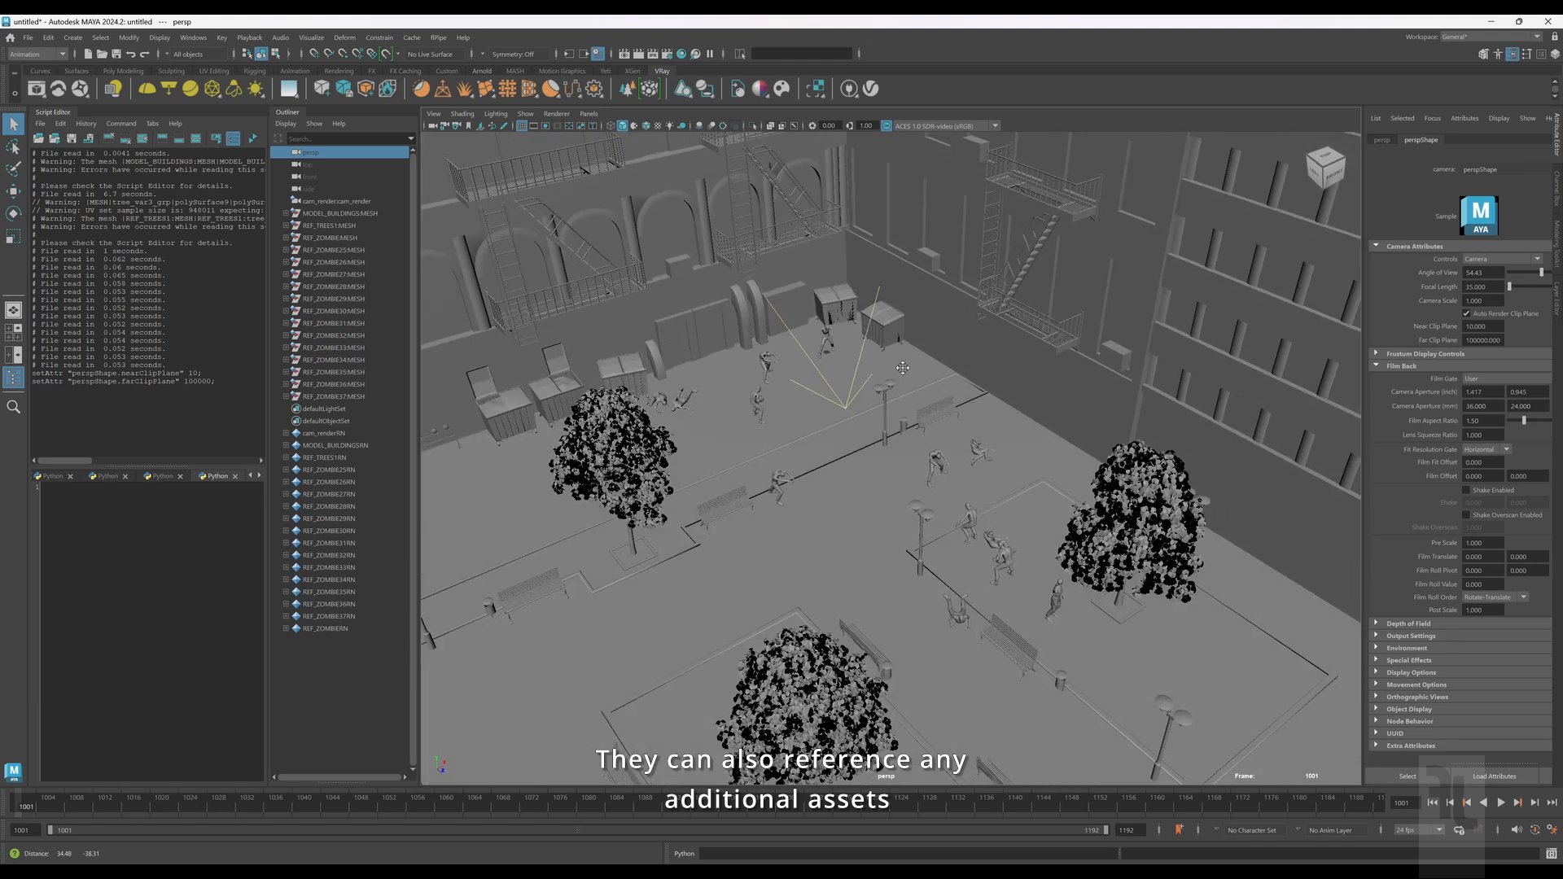
{"action": "left_click", "coordinate": [589, 114]}
{"action": "mouse_move", "coordinate": [606, 129]}
{"action": "left_click", "coordinate": [707, 131]}
{"action": "key", "text": "alt+v"}
{"action": "left_click", "coordinate": [774, 332]}
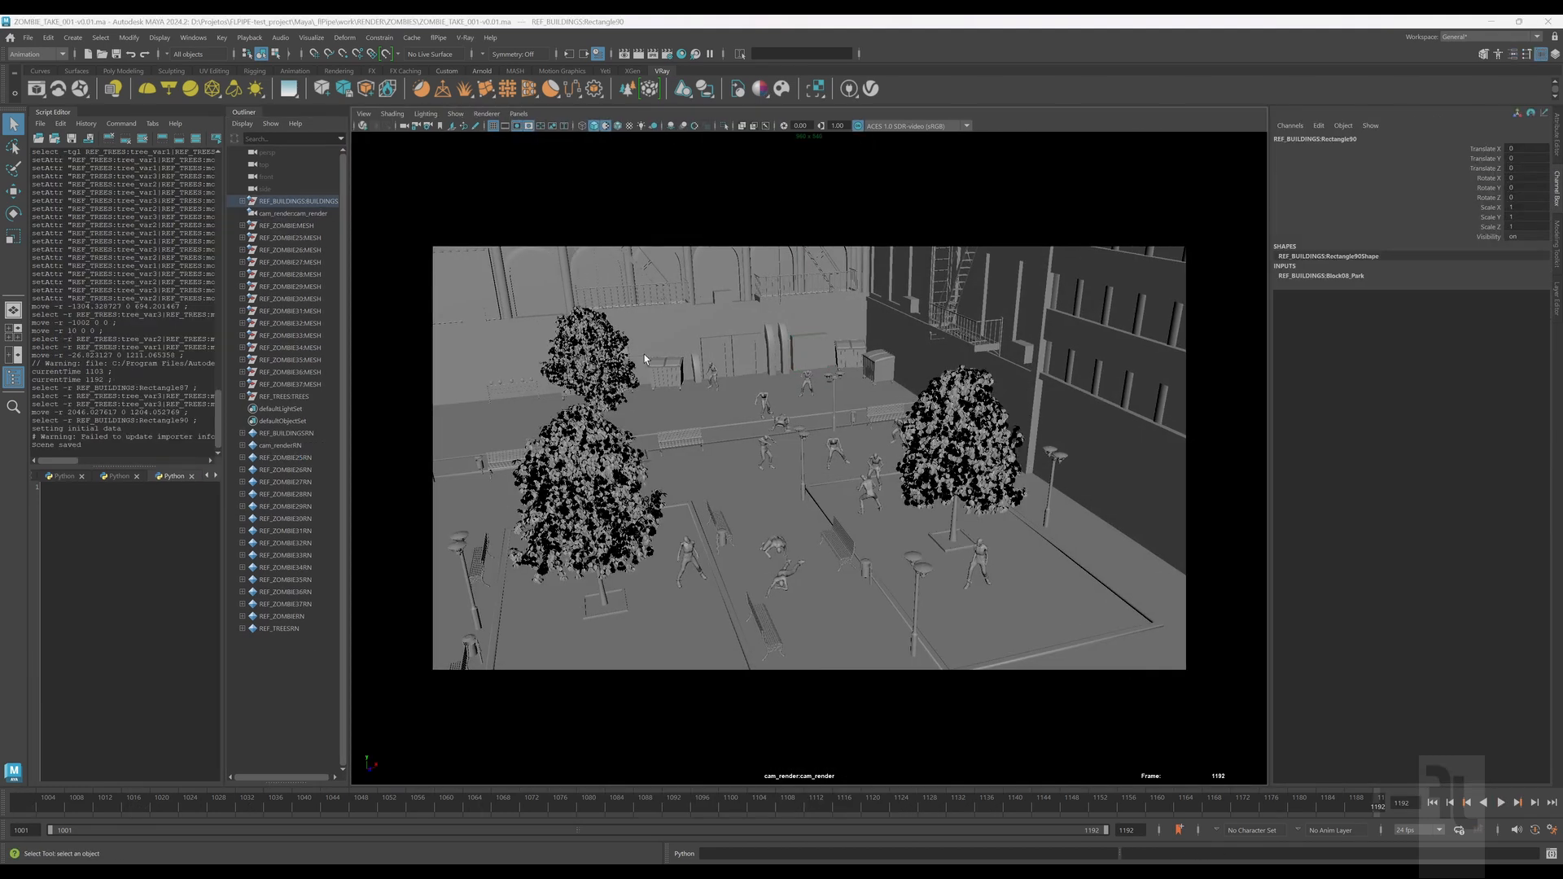
Step: Create the standard characters, props, sets, cameras and lights groups with flPipe's V-Ray render tools
{"action": "left_click", "coordinate": [439, 38]}
{"action": "mouse_move", "coordinate": [488, 254]}
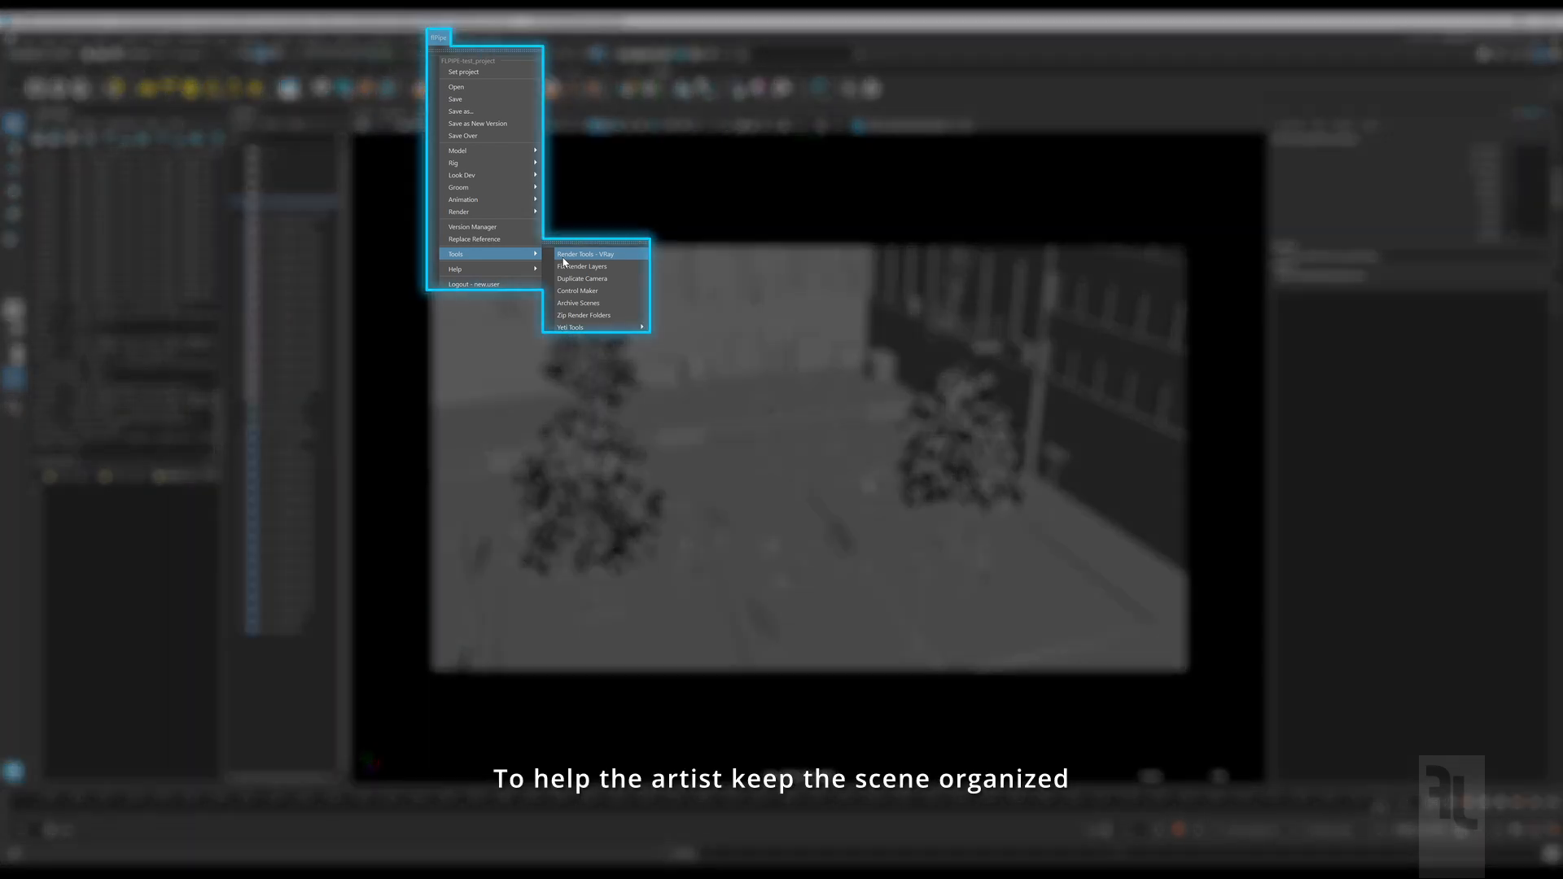
{"action": "left_click", "coordinate": [635, 256]}
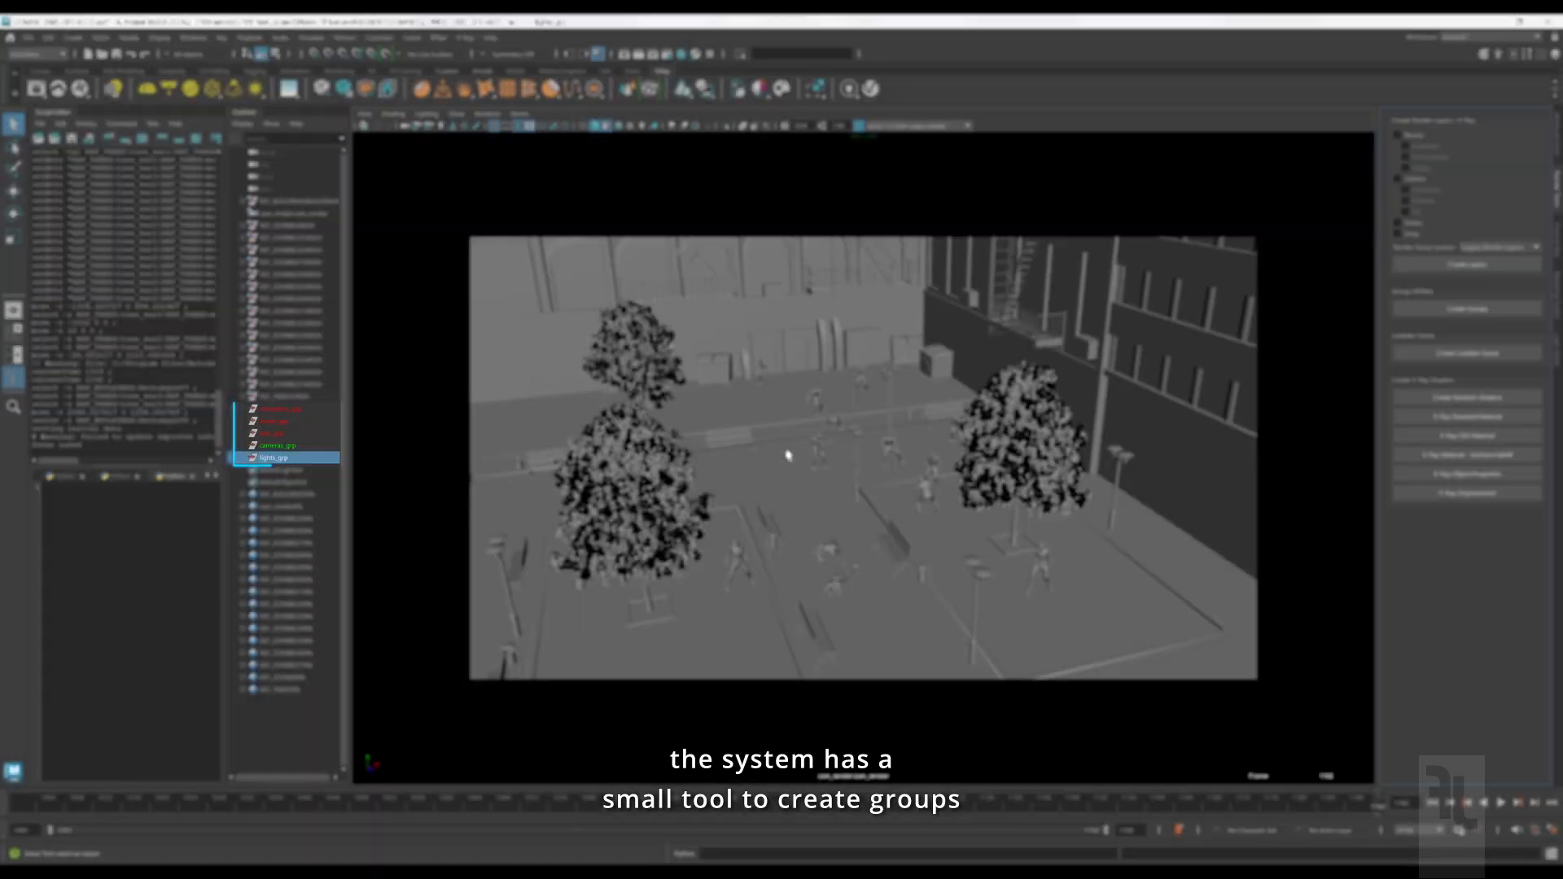
Step: Parent the buildings to sets_grp, the render camera to cameras_grp, the trees to props_grp and the zombie meshes to characters_grp
{"action": "left_click", "coordinate": [317, 202]}
{"action": "left_click", "coordinate": [285, 372]}
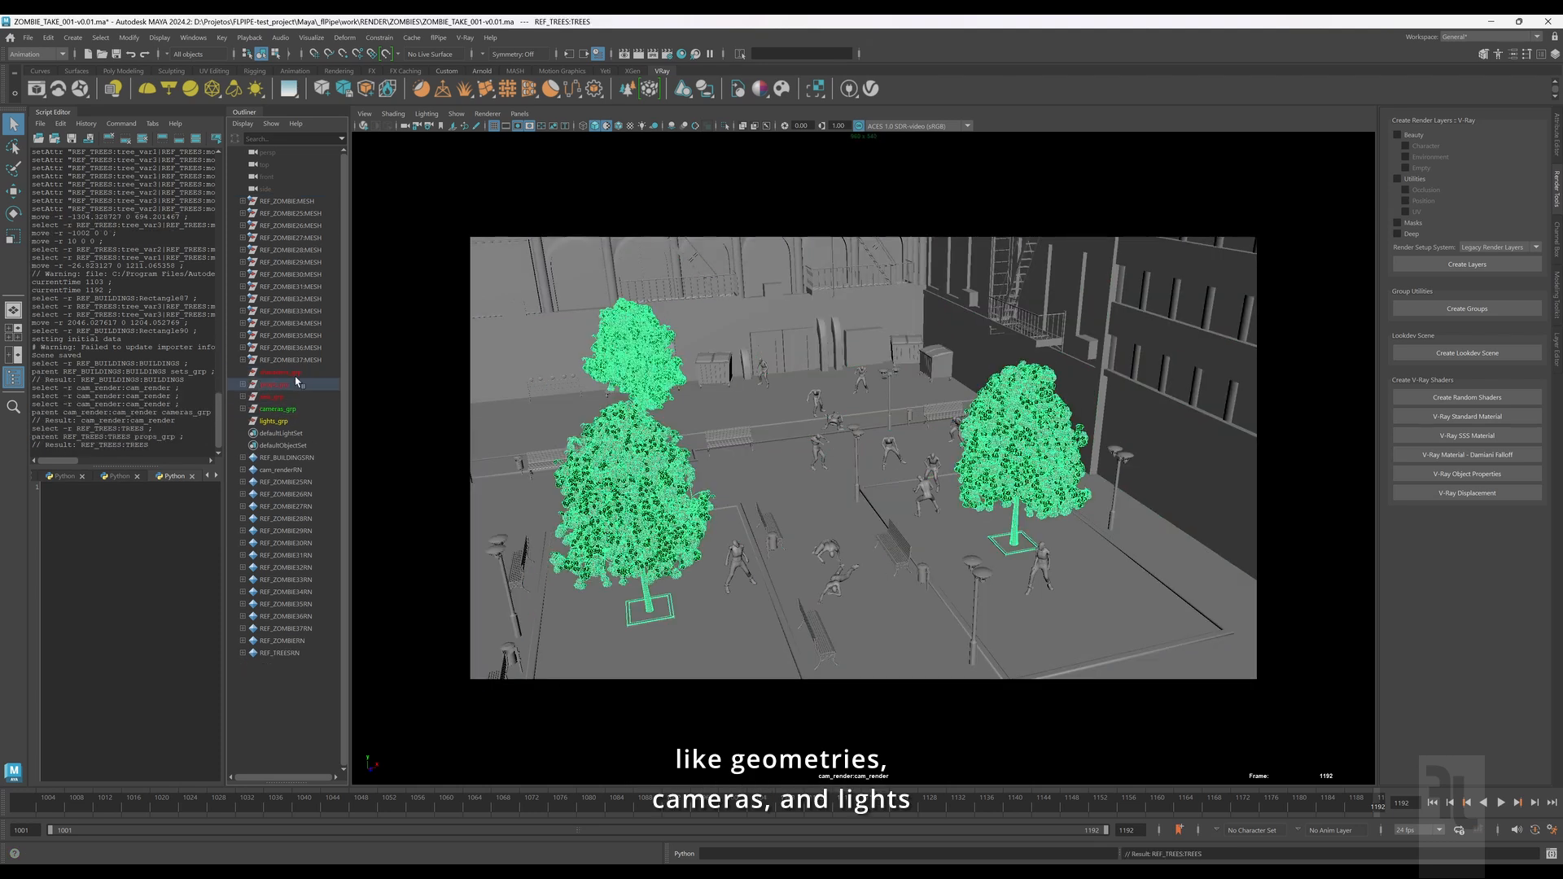
{"action": "left_click_drag", "start_coordinate": [285, 201], "coordinate": [291, 360]}
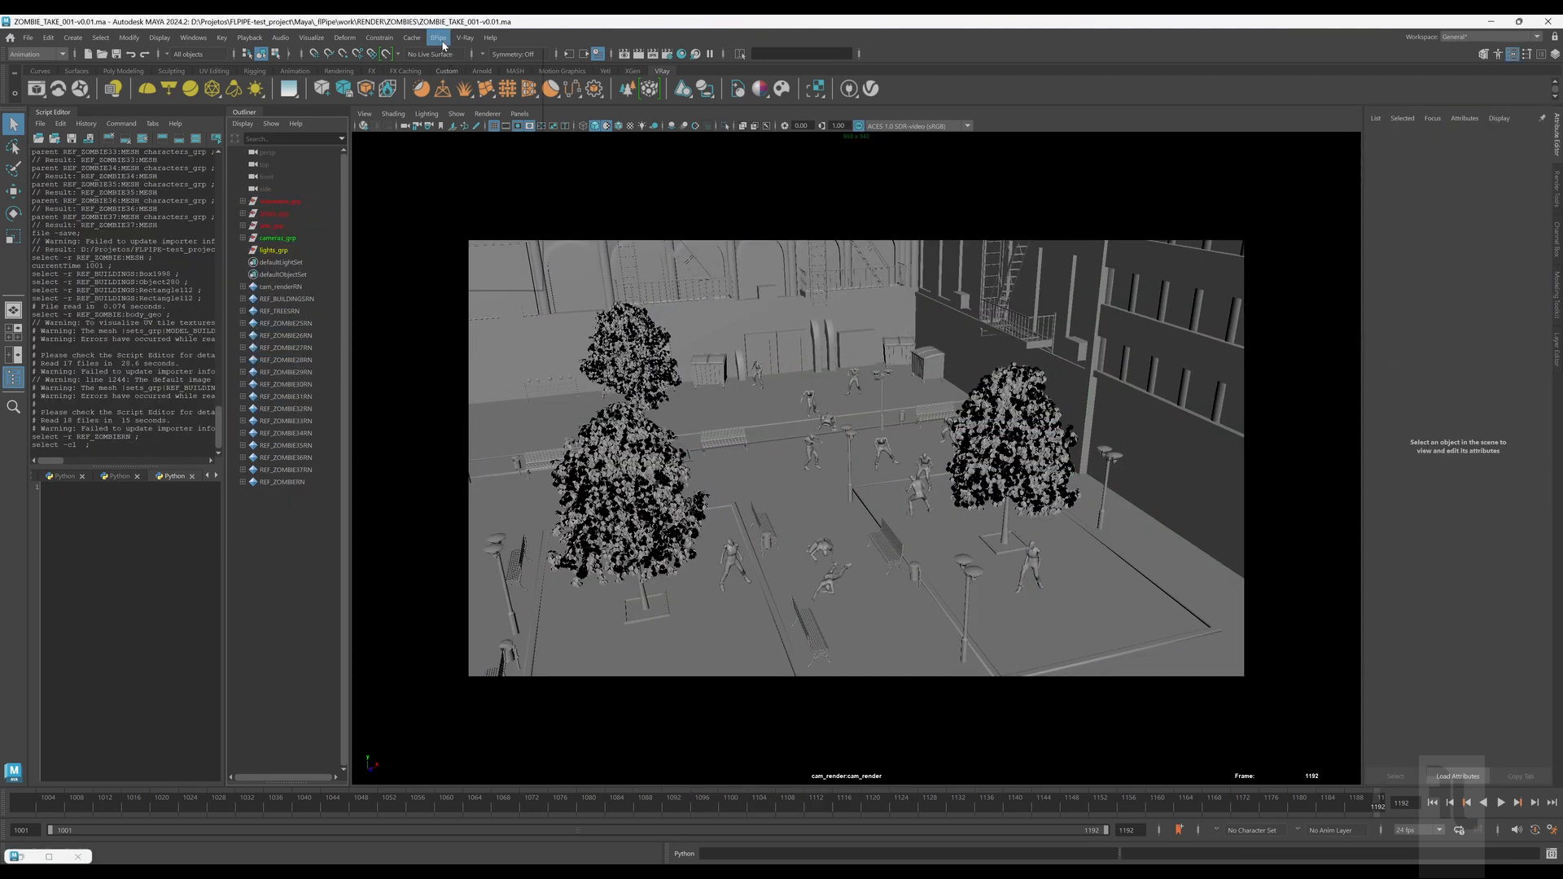
Step: Load the published look devs for all assets, using variation_1 for some zombies such as ZOMBIE28 and ZOMBIE34
{"action": "left_click", "coordinate": [439, 39]}
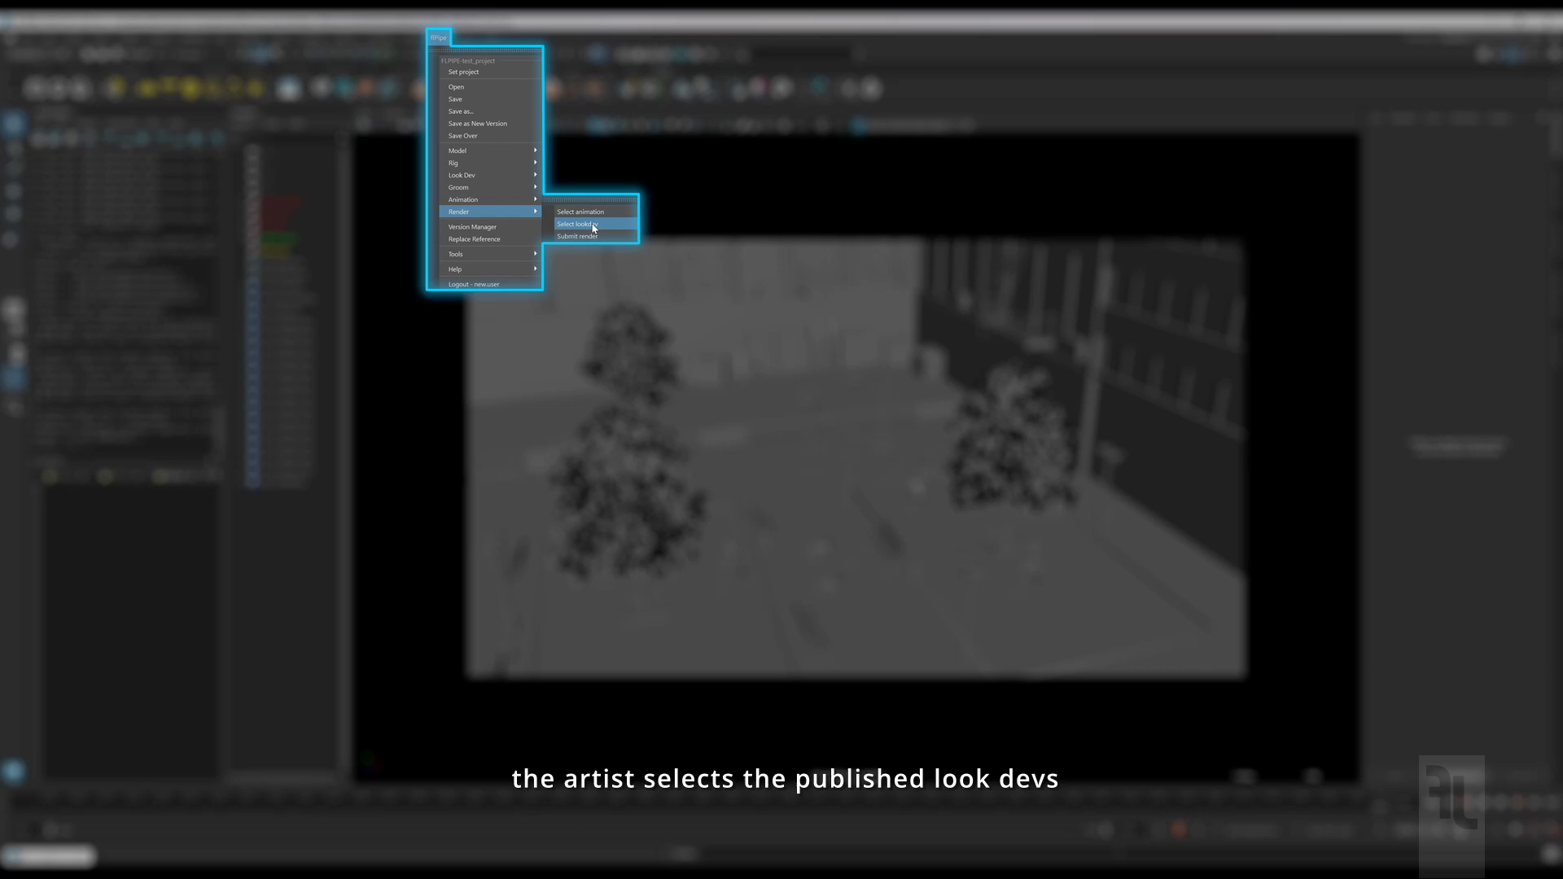
{"action": "left_click", "coordinate": [578, 223]}
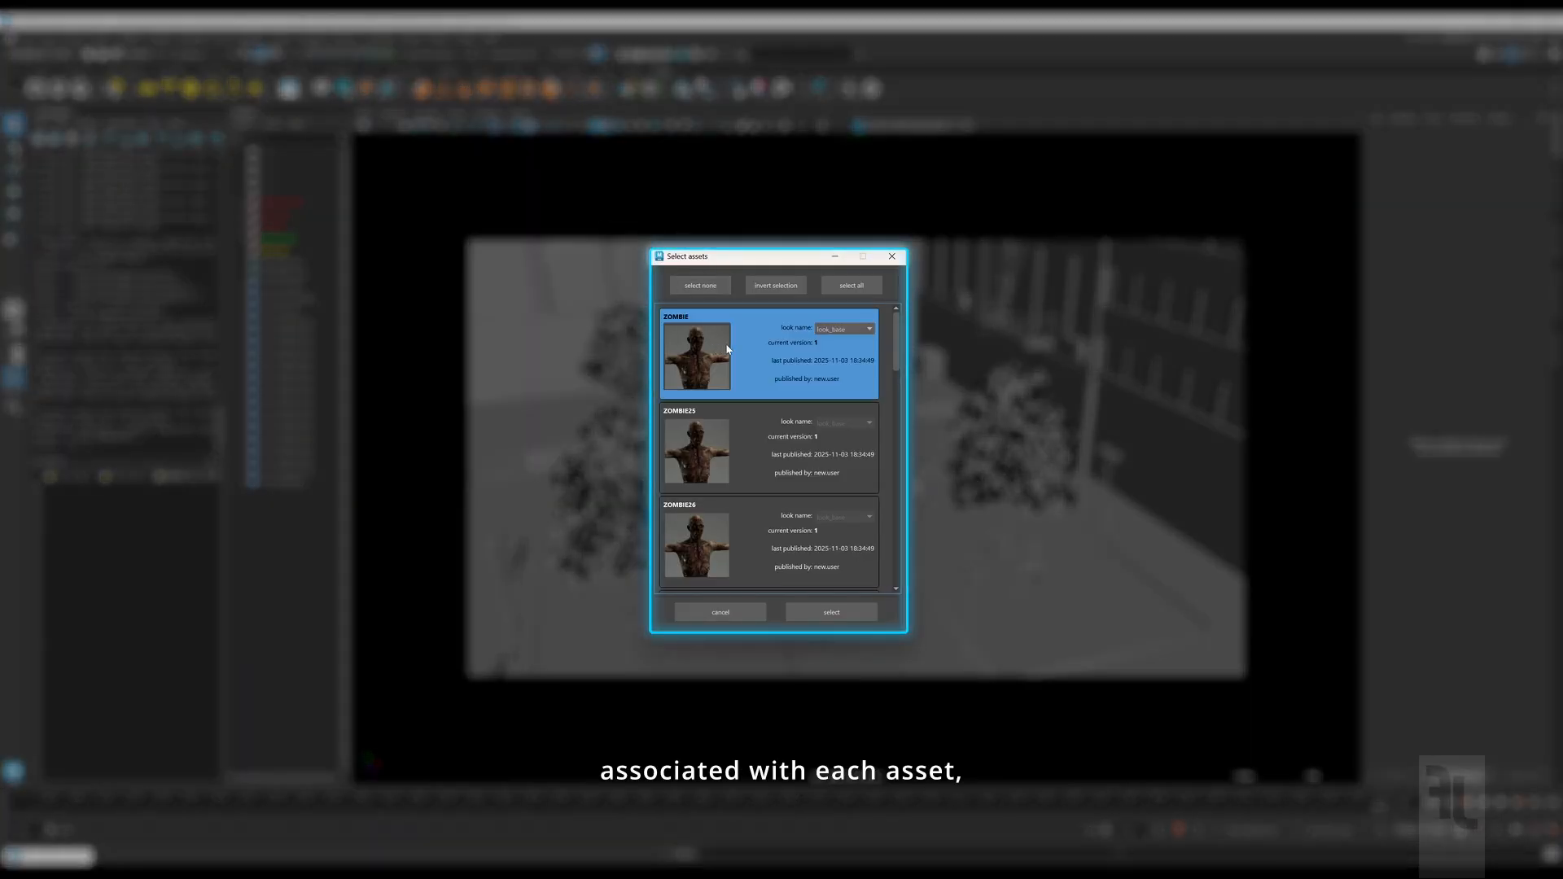
{"action": "left_click", "coordinate": [876, 292]}
{"action": "scroll", "coordinate": [900, 405], "scroll_direction": "down", "scroll_amount": 5}
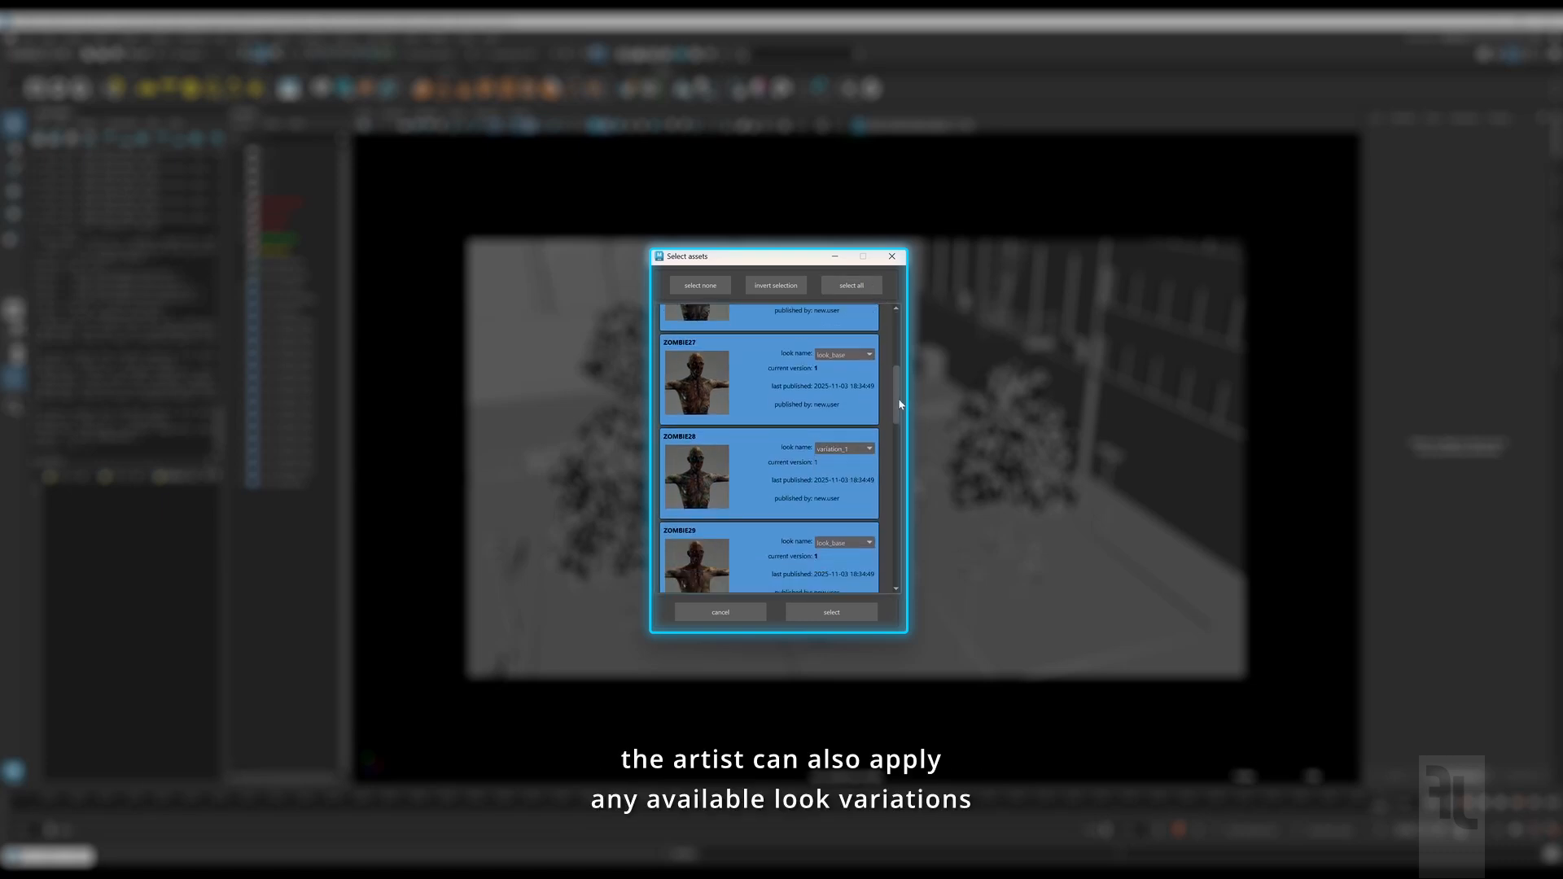
{"action": "scroll", "coordinate": [895, 445], "scroll_direction": "down", "scroll_amount": 6}
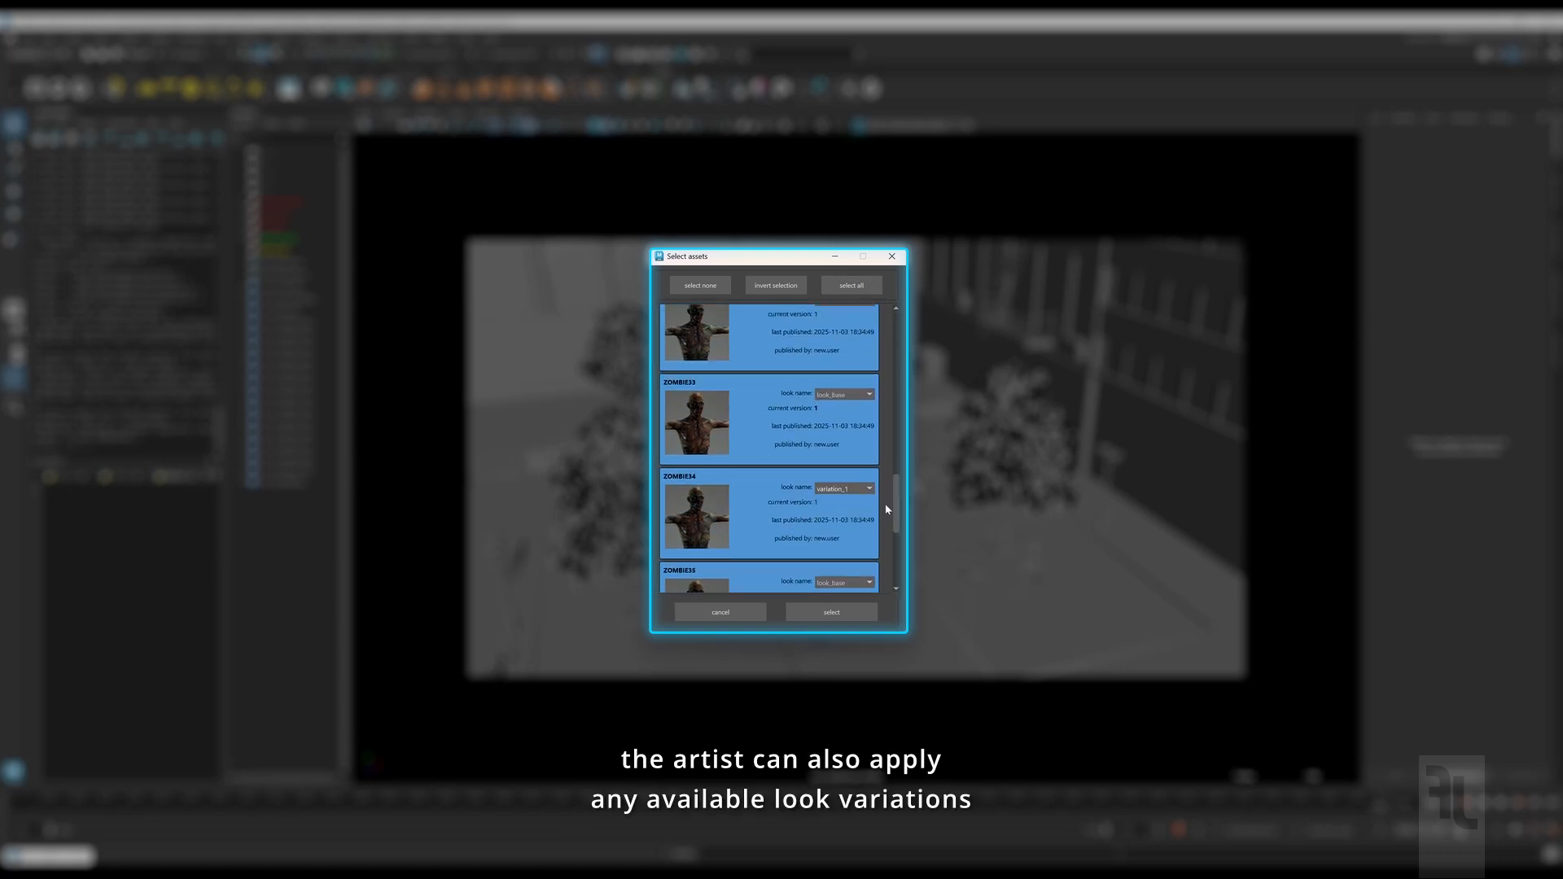
{"action": "left_click", "coordinate": [866, 509]}
{"action": "left_click", "coordinate": [831, 612]}
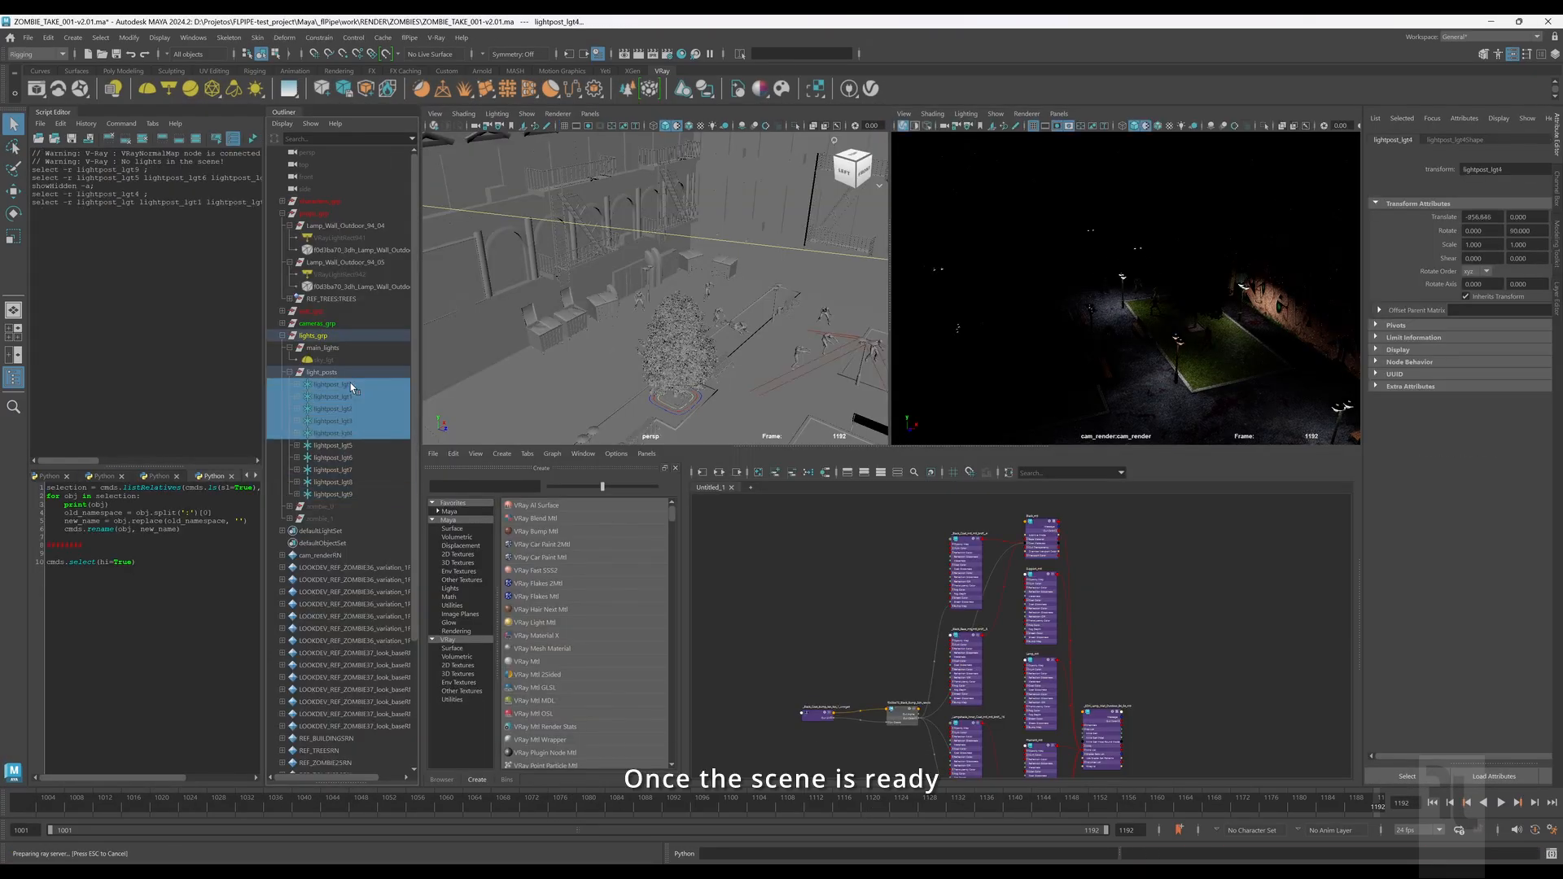
Step: Unhide sky_lgt, go to frame 1001 and unhide the V-Ray rectangle lights of both wall lamps
{"action": "left_click", "coordinate": [374, 359]}
{"action": "key", "text": "shift+h"}
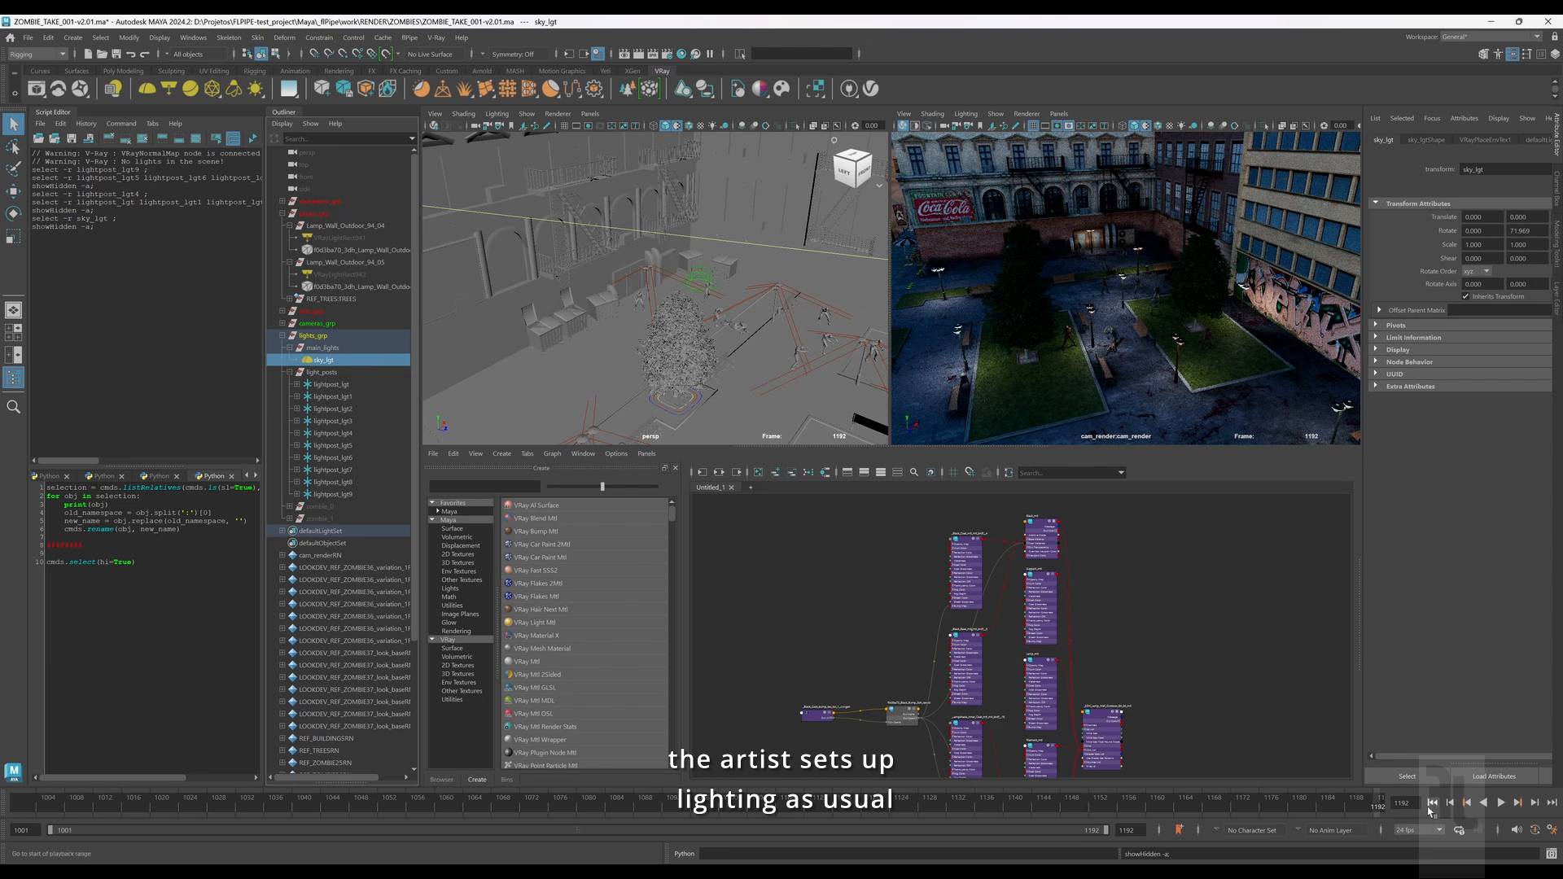
{"action": "left_click", "coordinate": [1431, 804]}
{"action": "left_click", "coordinate": [353, 275]}
{"action": "left_click", "coordinate": [355, 239], "text": "ctrl"}
{"action": "key", "text": "shift+h"}
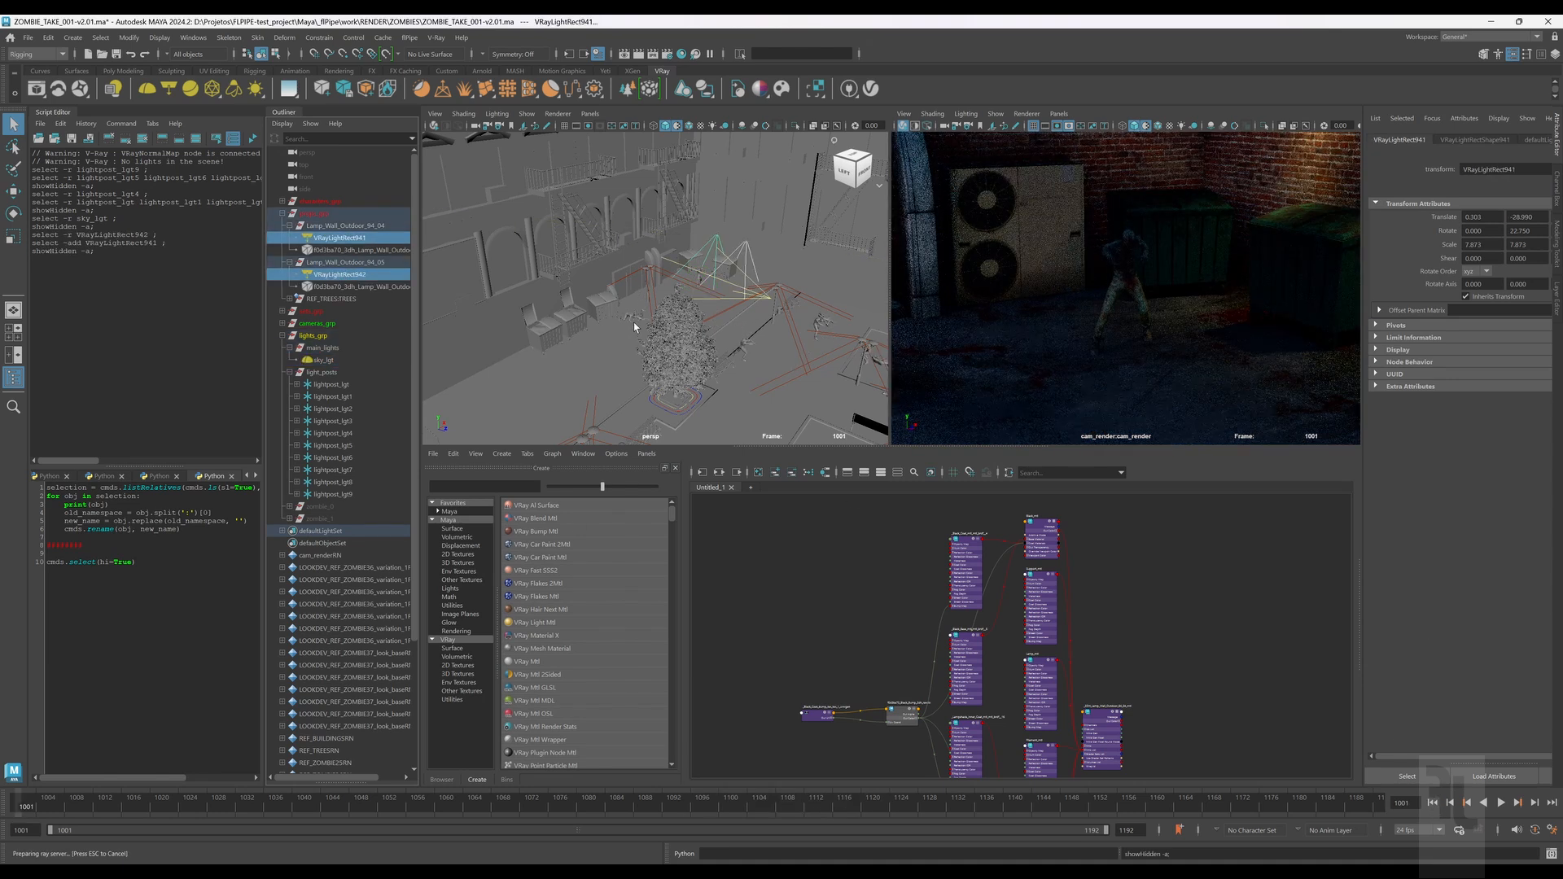
Step: Unhide the zombie light groups under lights_grp, moving the timeline to frame 1048
{"action": "key", "text": "shift+h"}
{"action": "left_click", "coordinate": [355, 803]}
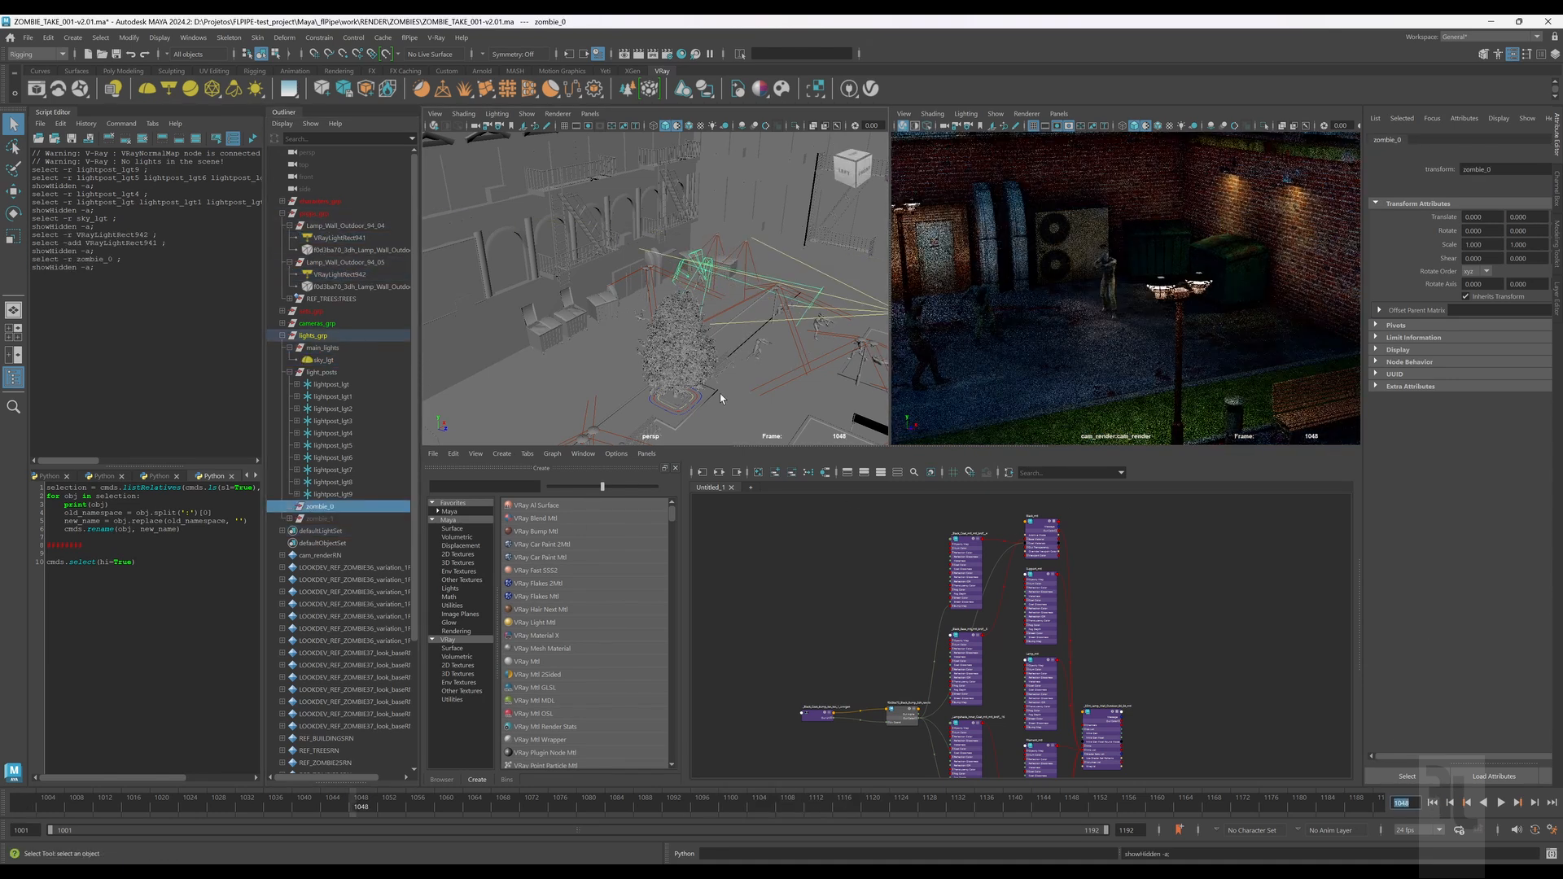
{"action": "key", "text": "shift+h"}
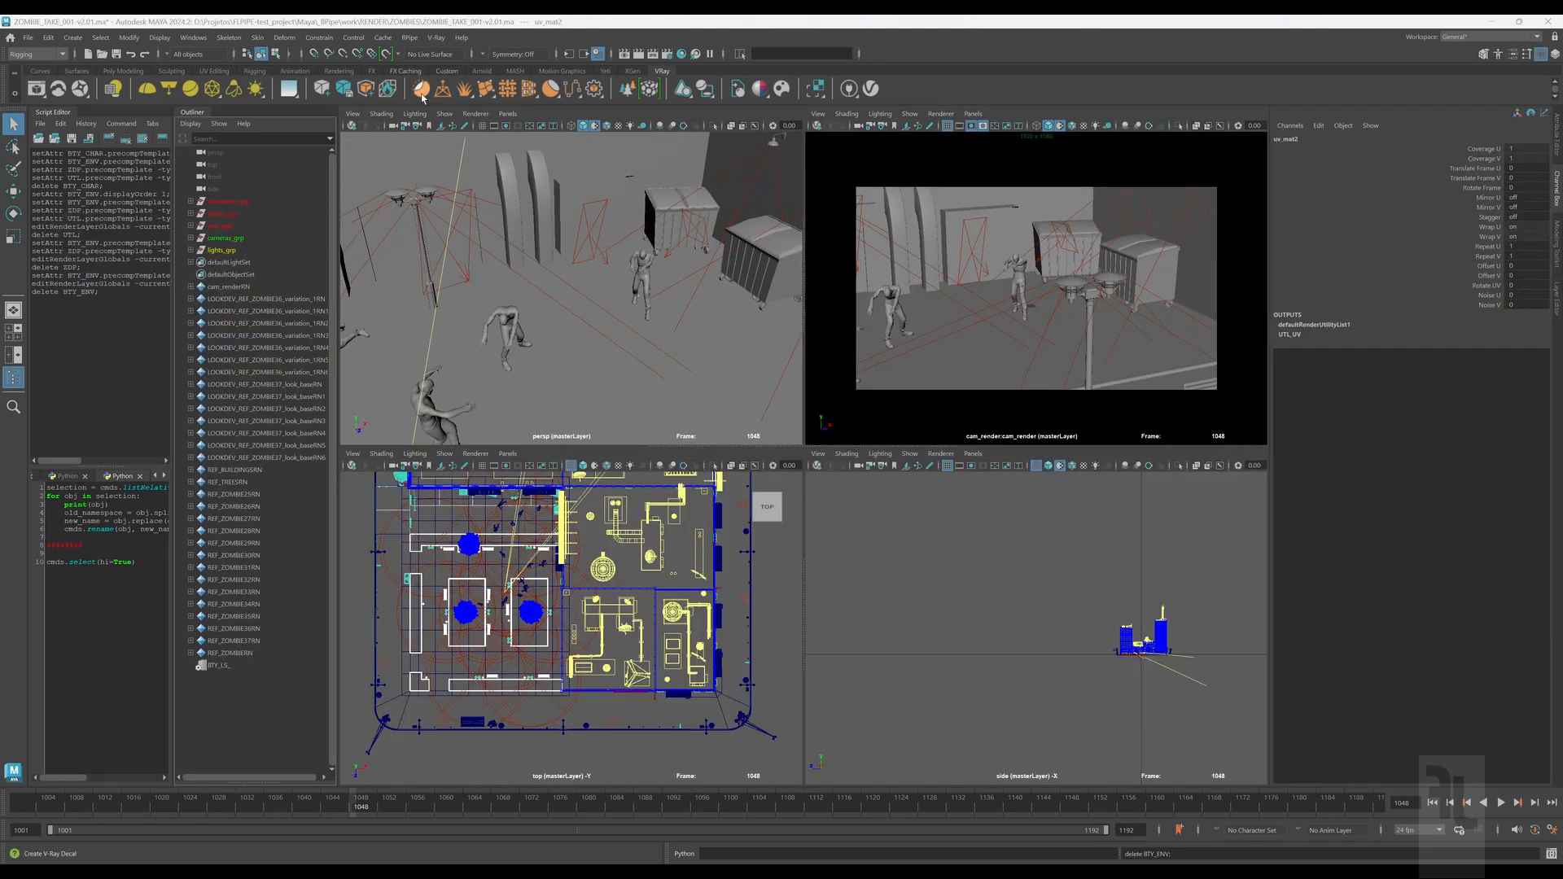
Step: Generate the BTY_CHAR, BTY_ENV, ZDP and UTL layers as legacy render layers with flPipe's V-Ray render tools
{"action": "left_click", "coordinate": [409, 37]}
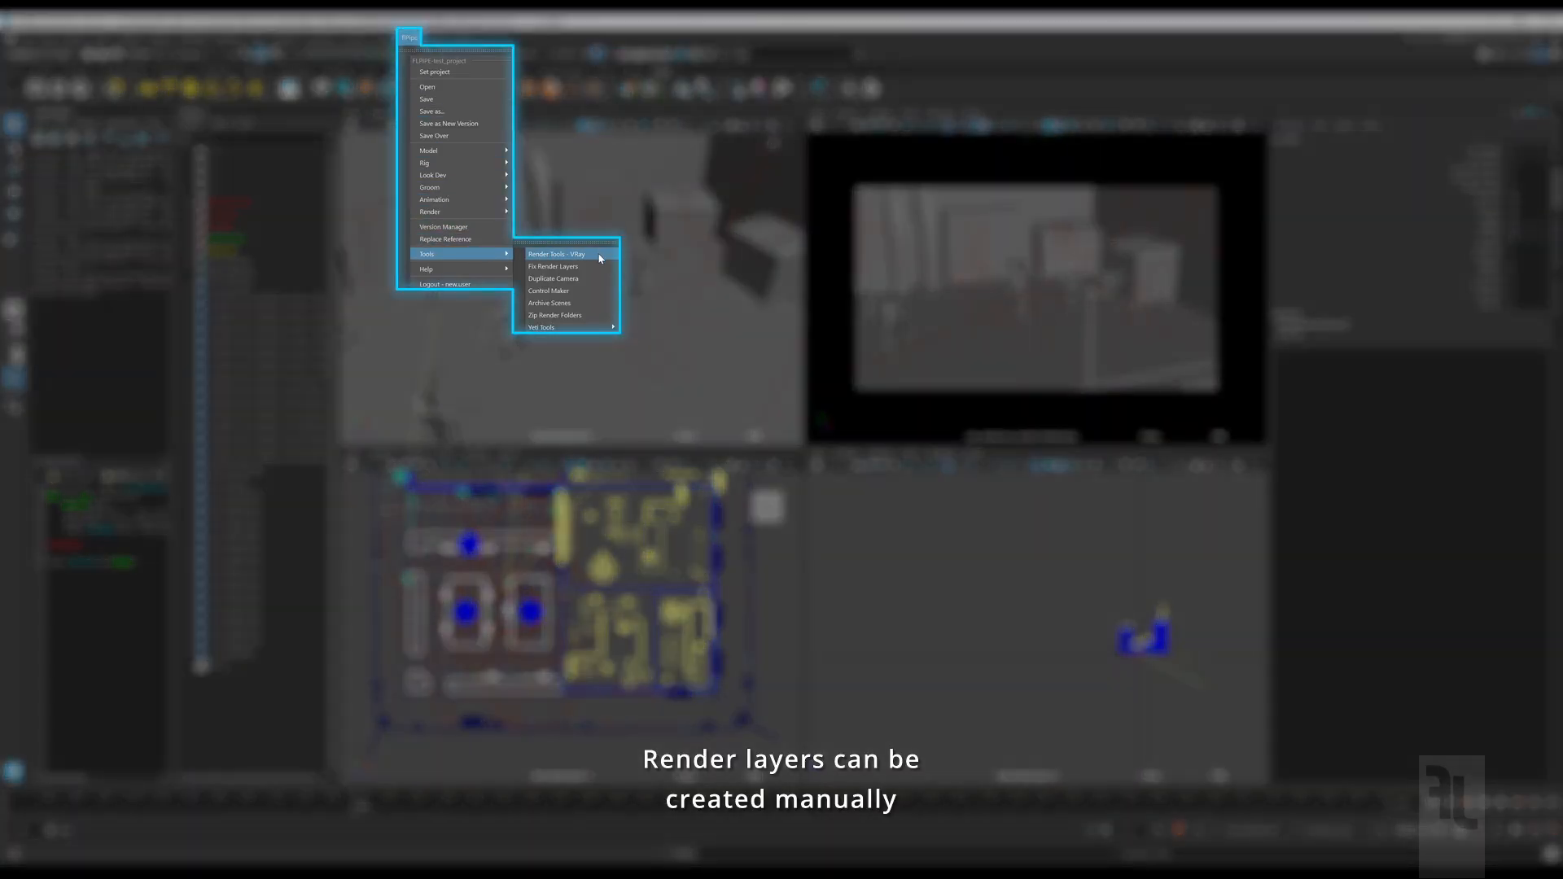
{"action": "left_click", "coordinate": [557, 254]}
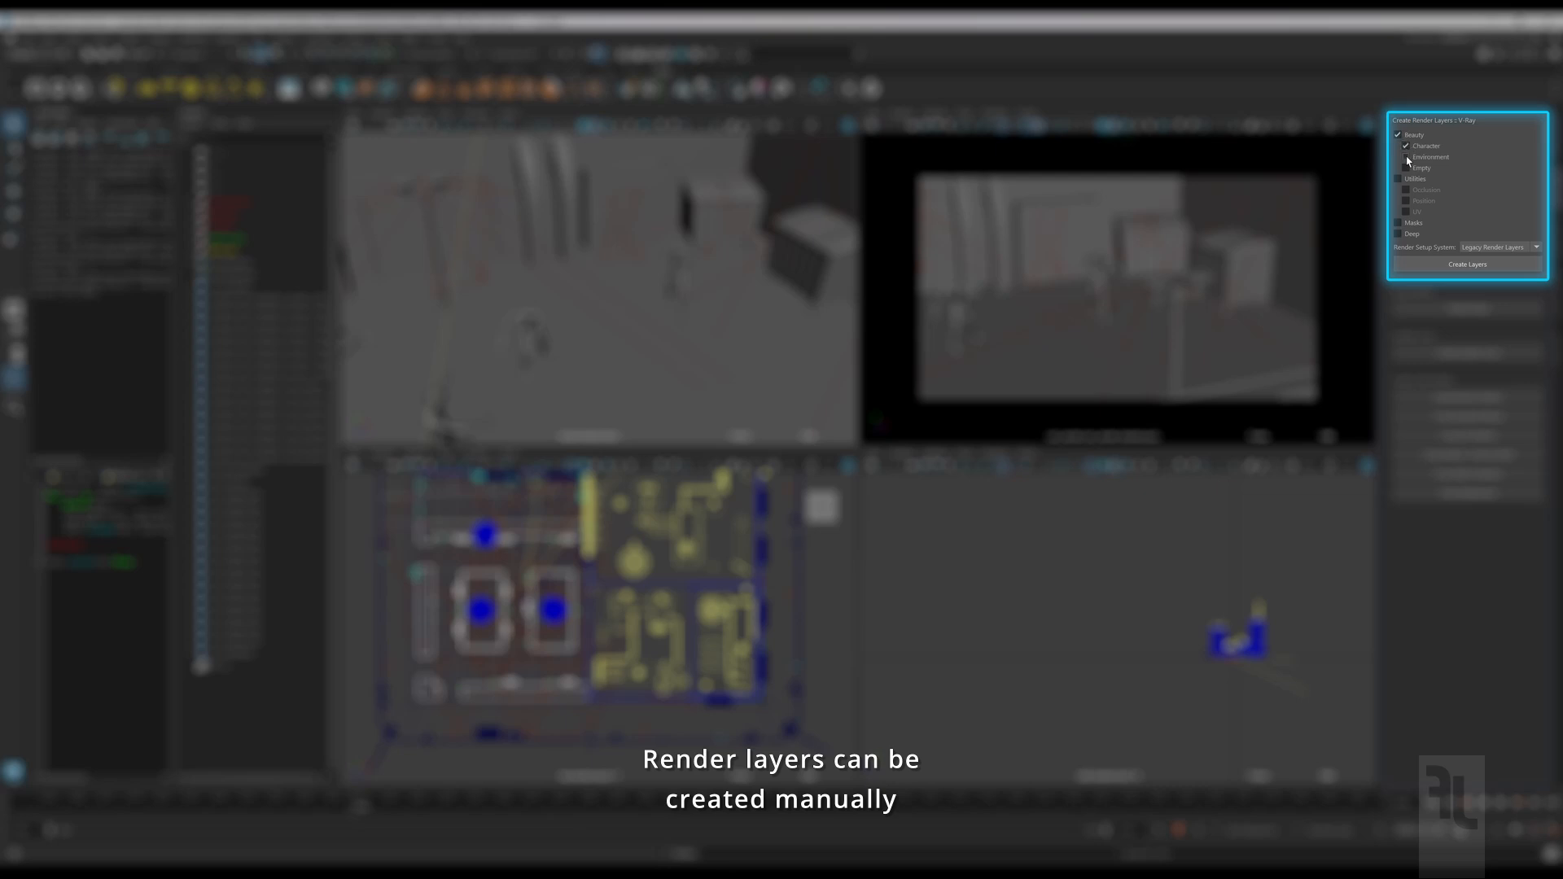
{"action": "left_click", "coordinate": [1432, 266]}
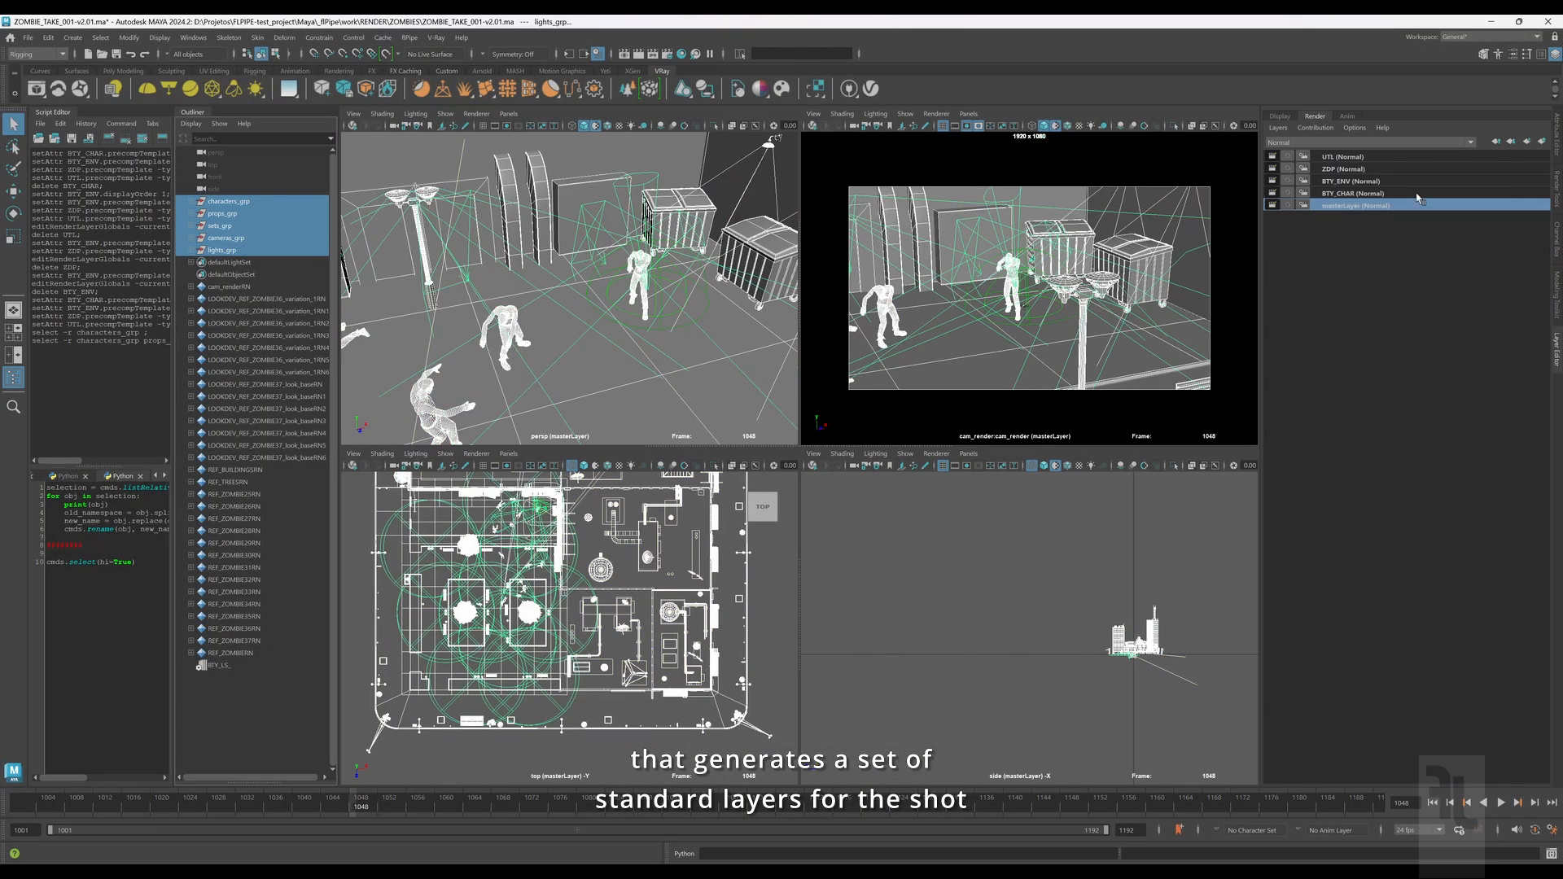
Step: Add the characters, props, sets, cameras and lights groups to the BTY_CHAR and BTY_ENV render layers
{"action": "right_click", "coordinate": [1415, 195]}
{"action": "left_click", "coordinate": [1427, 221]}
{"action": "right_click", "coordinate": [1413, 184]}
{"action": "left_click", "coordinate": [1425, 211]}
Step: Add all scene groups except lights_grp to the ZDP and UTL render layers
{"action": "right_click", "coordinate": [1410, 172]}
{"action": "left_click", "coordinate": [1370, 158]}
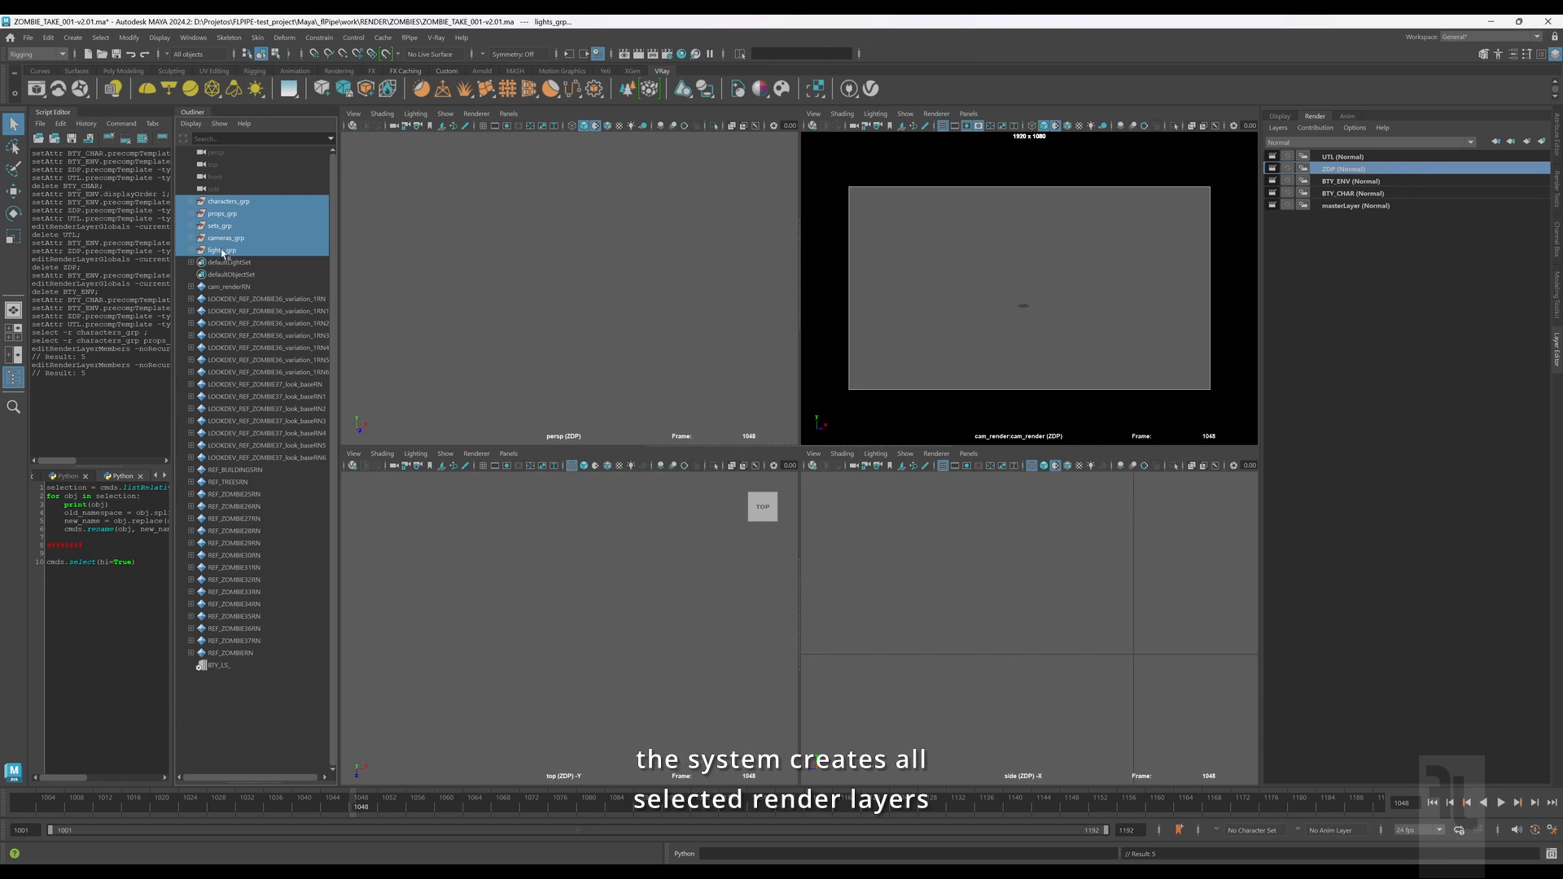
{"action": "left_click", "coordinate": [227, 250], "text": "ctrl"}
{"action": "right_click", "coordinate": [1402, 170]}
{"action": "left_click", "coordinate": [1415, 198]}
{"action": "left_click", "coordinate": [1395, 158]}
{"action": "right_click", "coordinate": [1396, 158]}
{"action": "left_click", "coordinate": [1407, 186]}
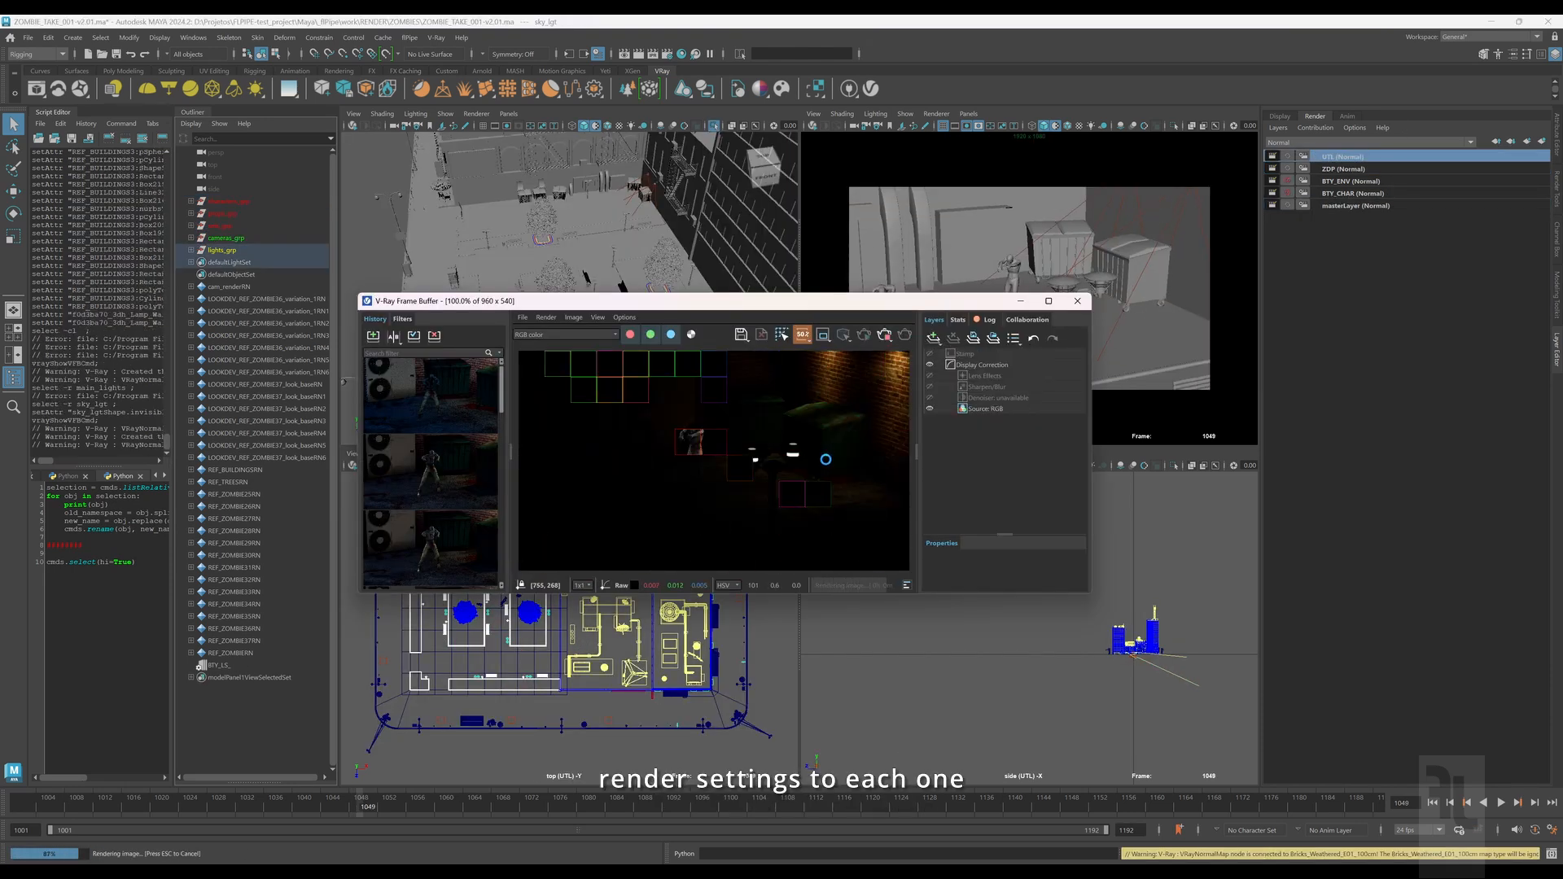
Step: Review the UTL render elements, including the cryptomatte and position passes, in the V-Ray Frame Buffer
{"action": "left_click", "coordinate": [582, 361]}
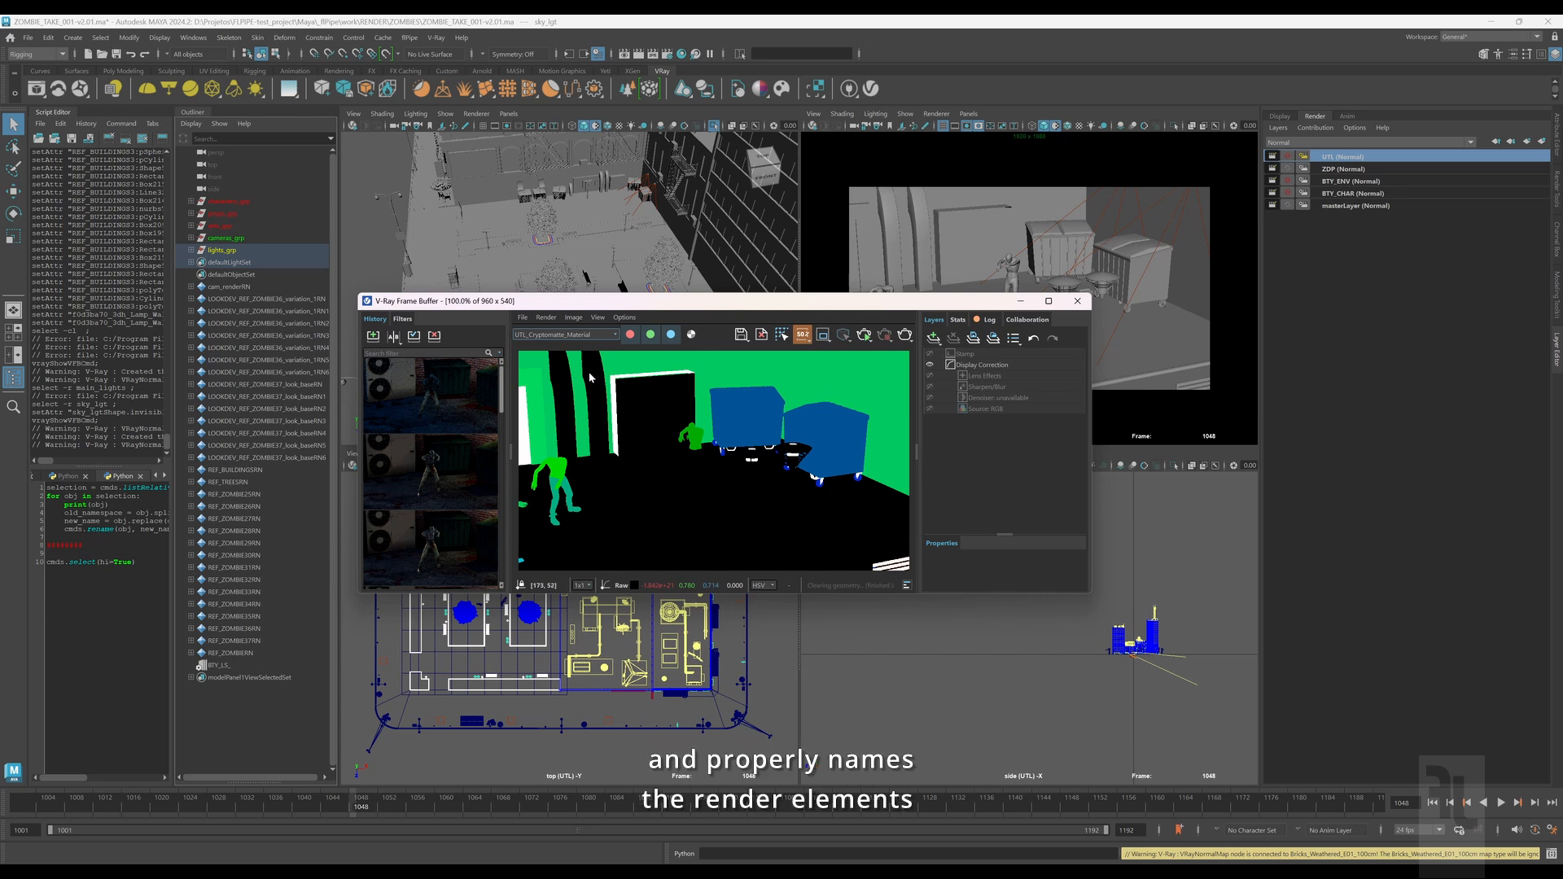
{"action": "key", "text": "Down"}
{"action": "key", "text": "Down"}
{"action": "key", "text": "Down"}
{"action": "key", "text": "Down"}
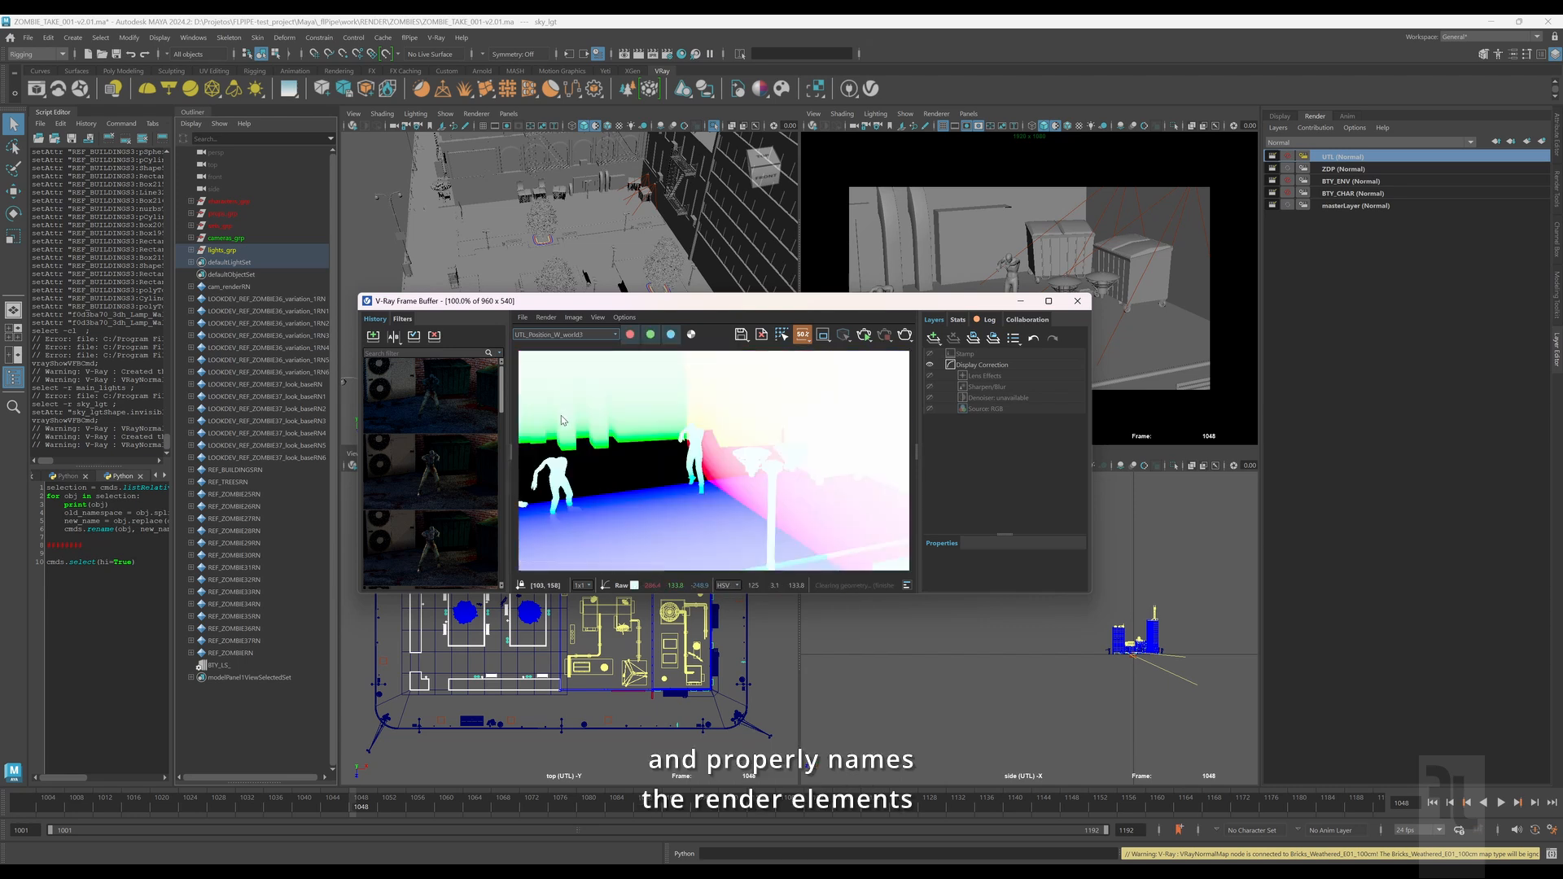
{"action": "key", "text": "Down"}
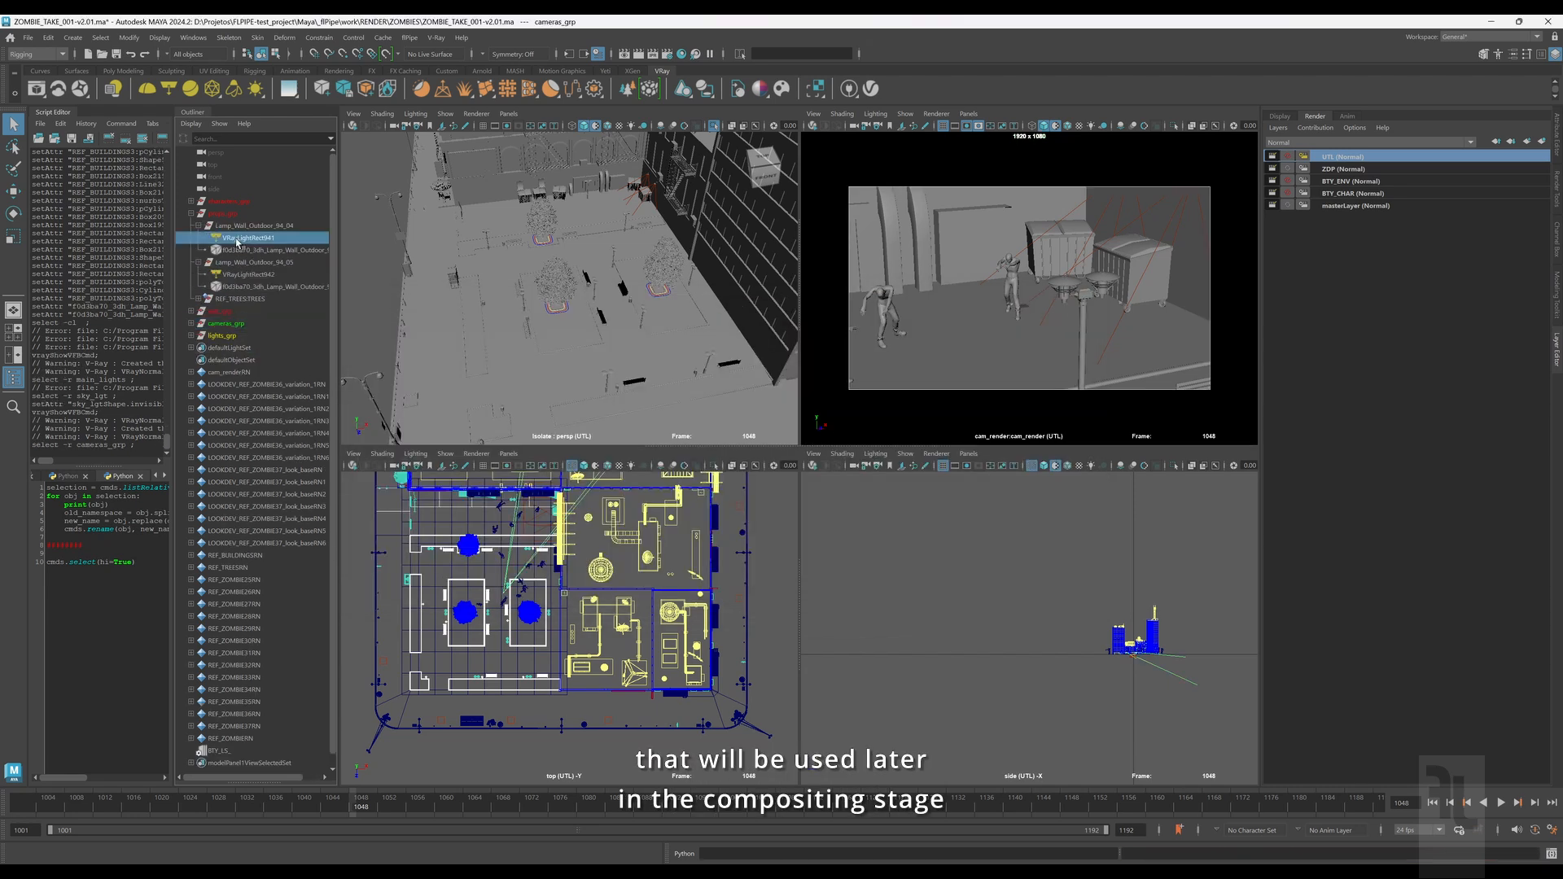
Step: Switch to the ZDP render layer and hide the scene lights in it
{"action": "left_click", "coordinate": [1344, 168]}
{"action": "left_click", "coordinate": [227, 348]}
{"action": "key", "text": "ctrl+h"}
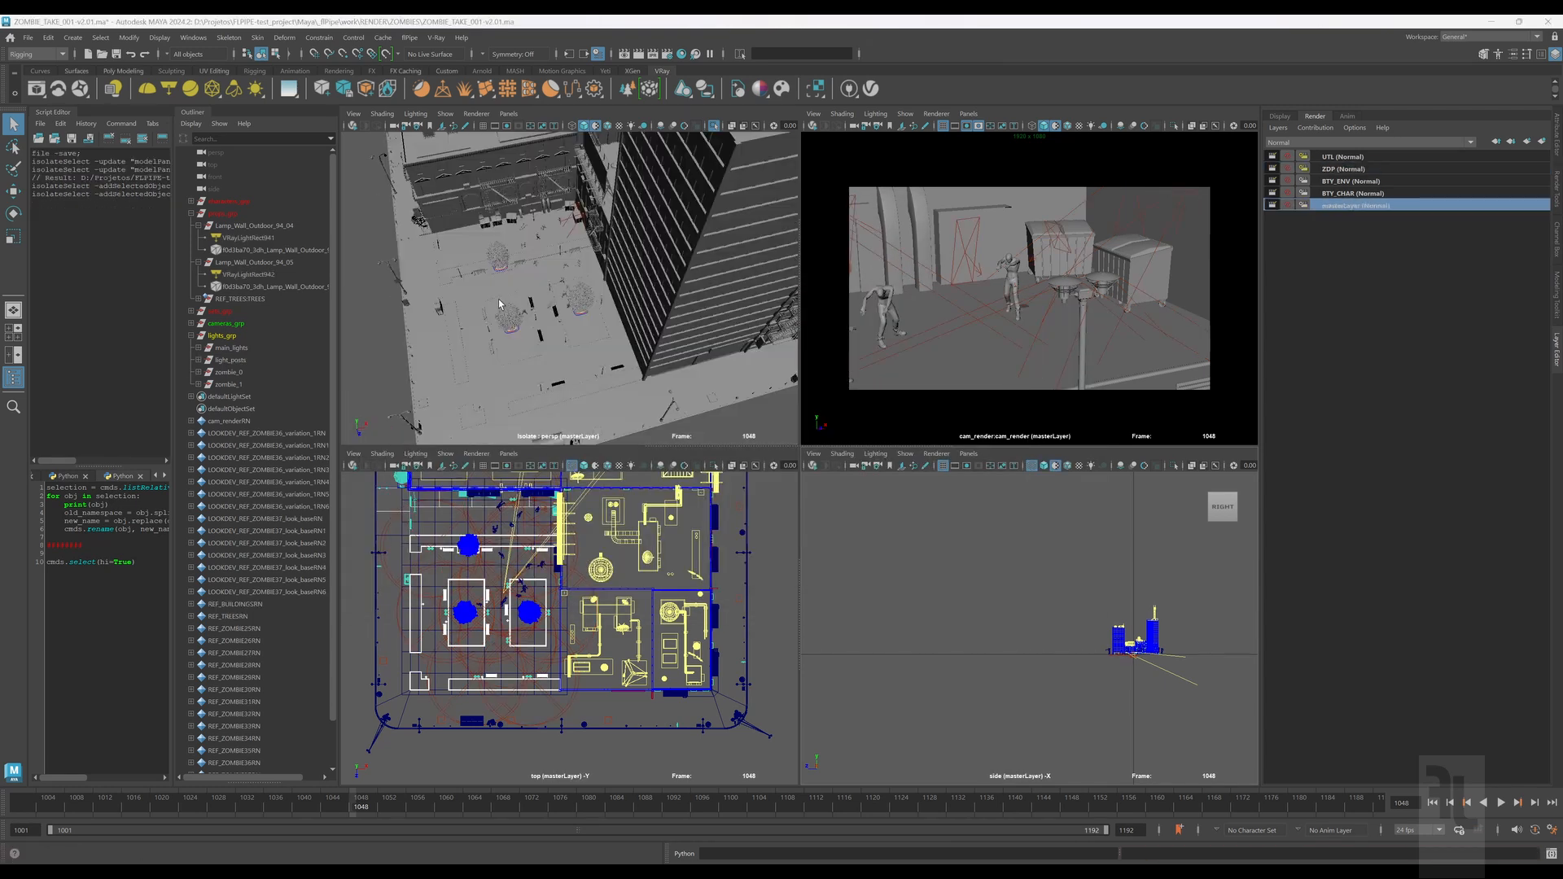
Step: Submit the BTY_CHAR, BTY_ENV, UTL and ZDP layers to the render farm, leaving out the default render layer
{"action": "left_click", "coordinate": [409, 38]}
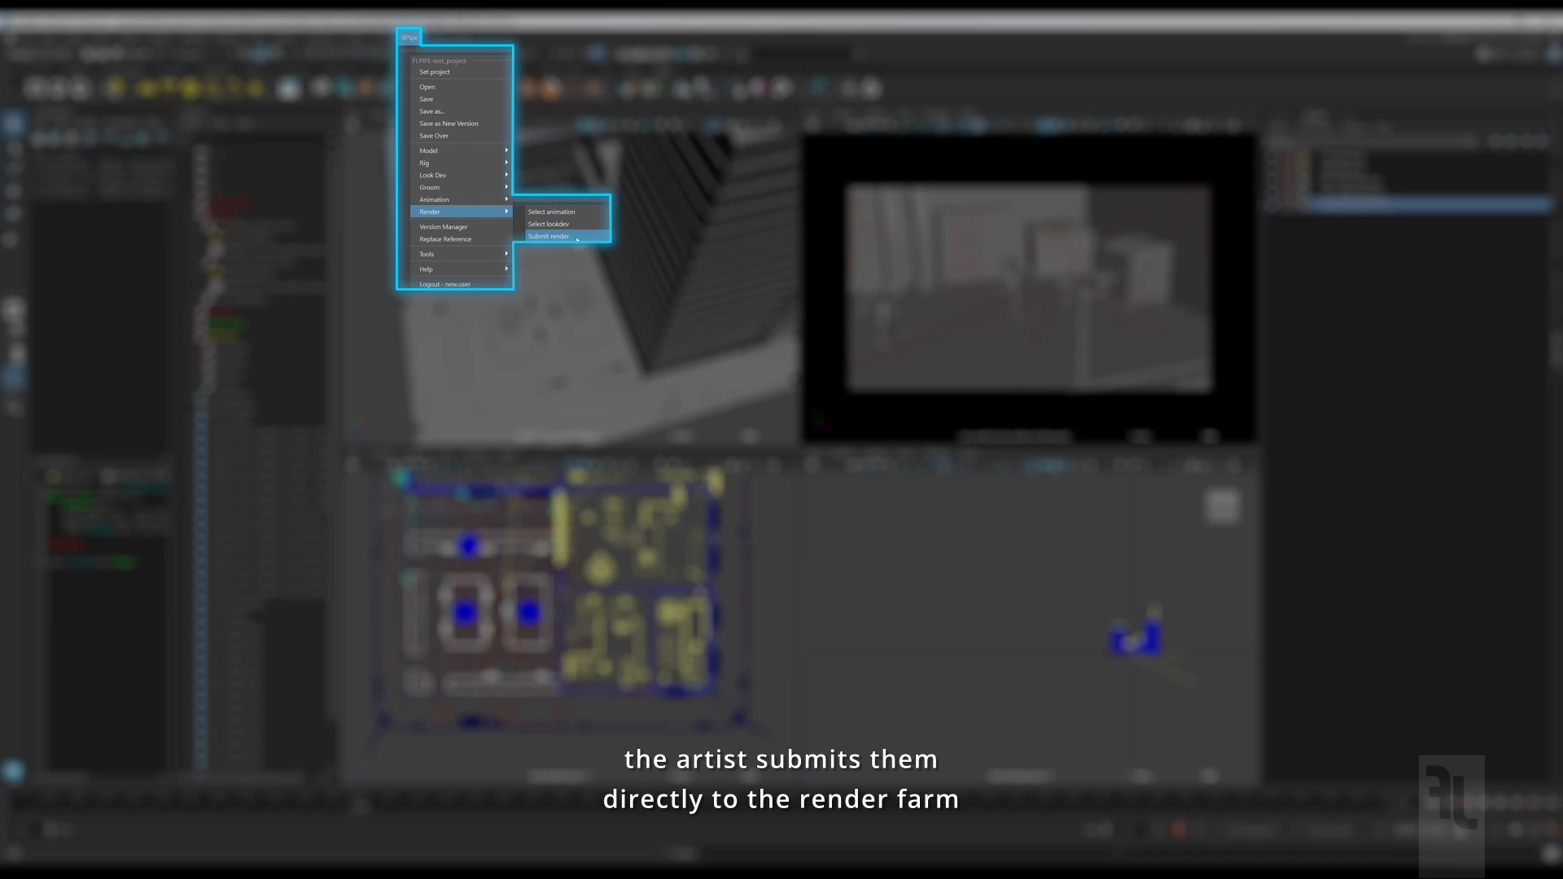
{"action": "left_click", "coordinate": [551, 236]}
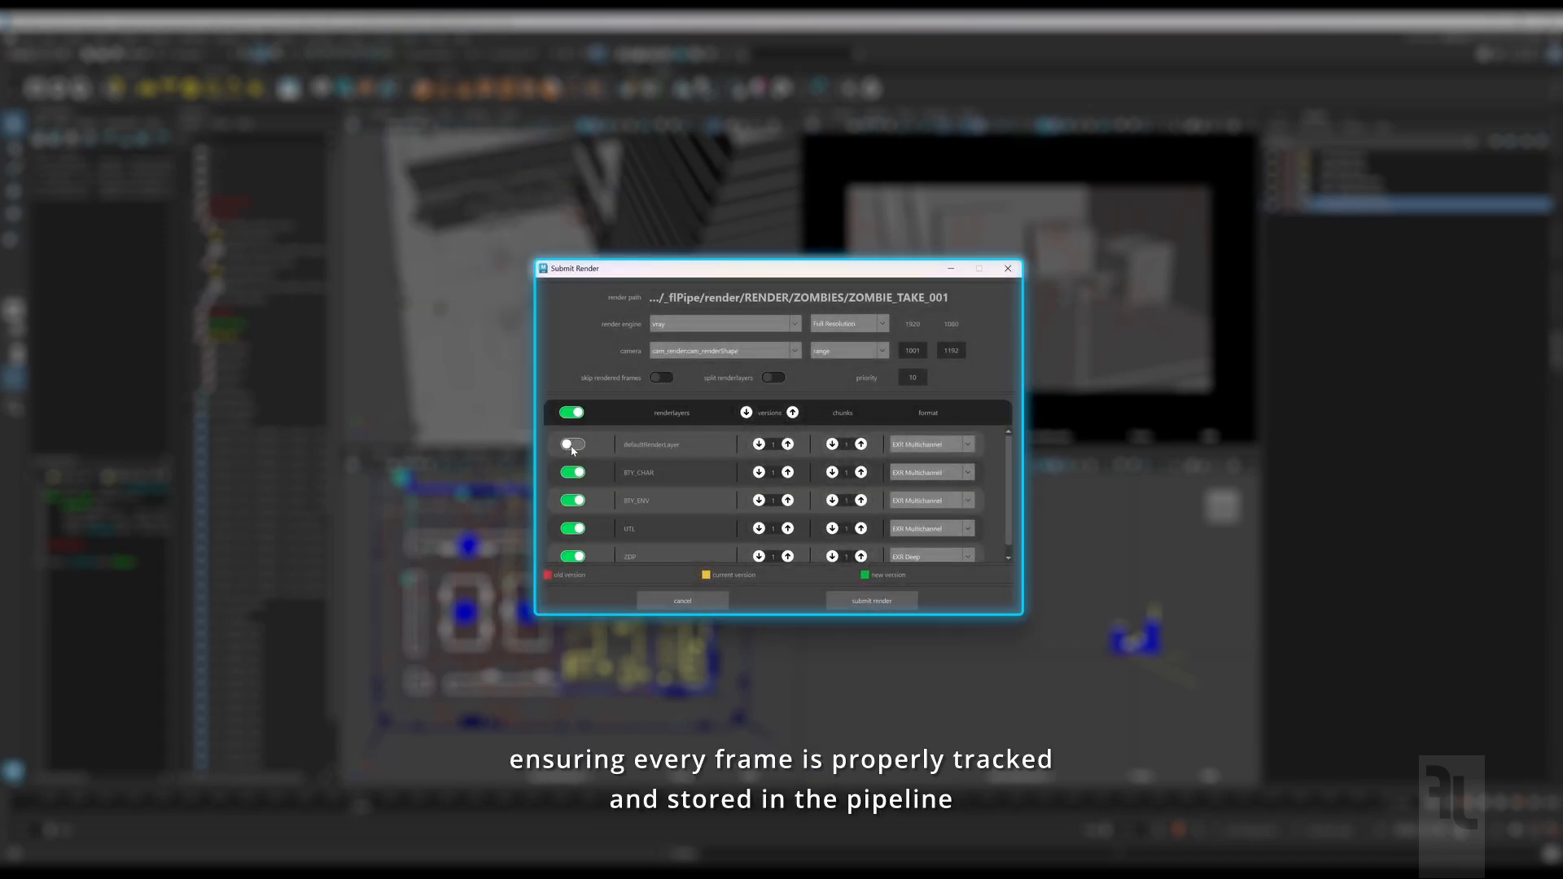
{"action": "left_click", "coordinate": [872, 601]}
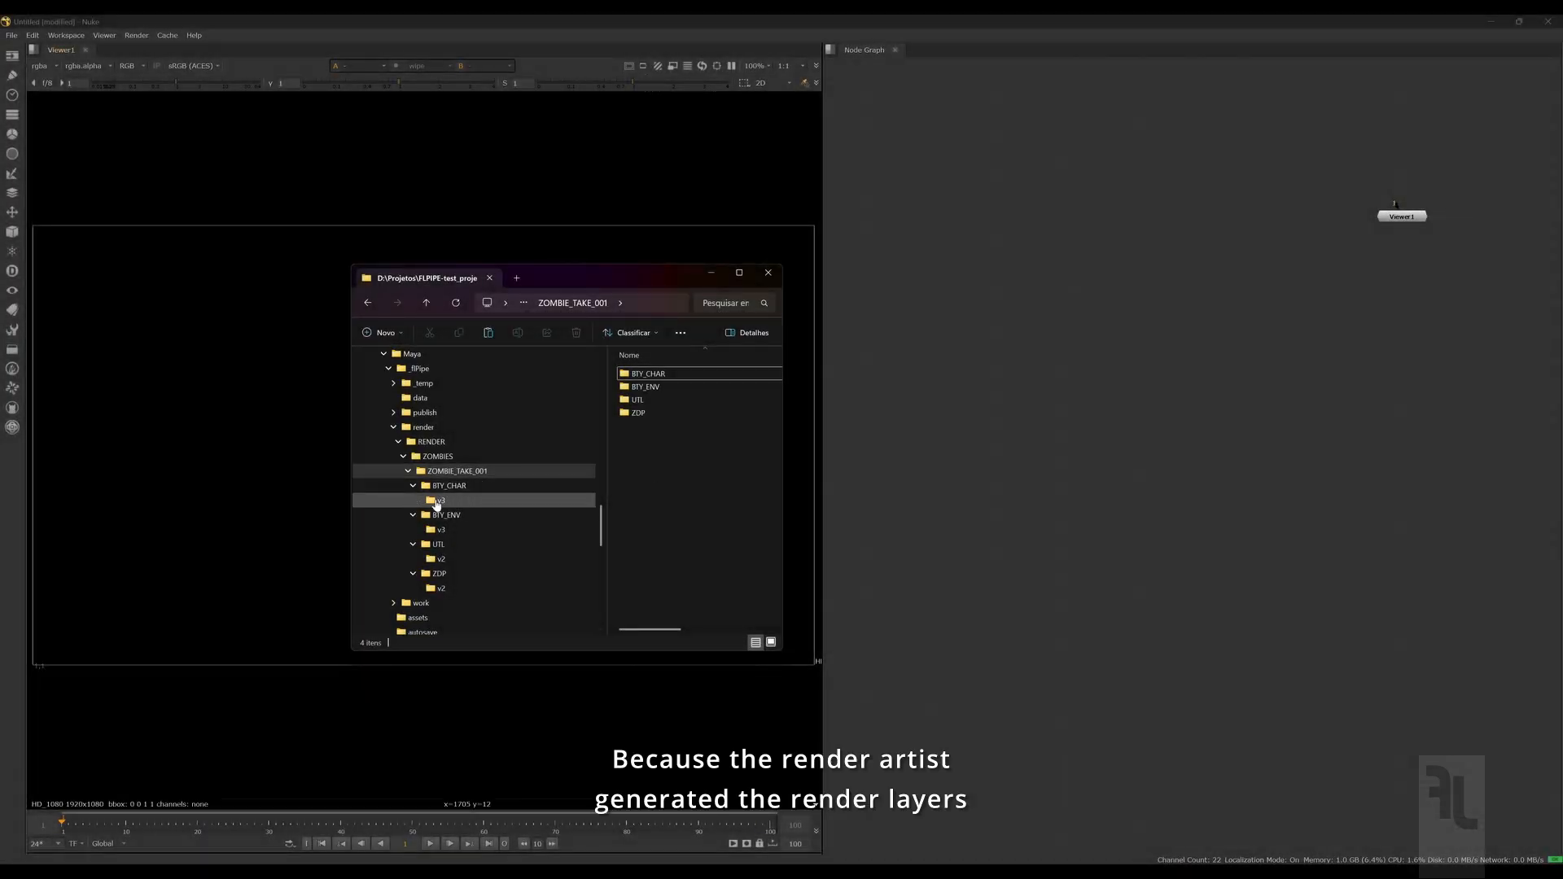
Step: Switch to Nuke, import the v3 BTY_CHAR and BTY_ENV and the v2 UTL and ZDP renders, and connect the viewer
{"action": "left_click_drag", "start_coordinate": [441, 500], "coordinate": [1000, 399]}
{"action": "left_click_drag", "start_coordinate": [440, 529], "coordinate": [1020, 525]}
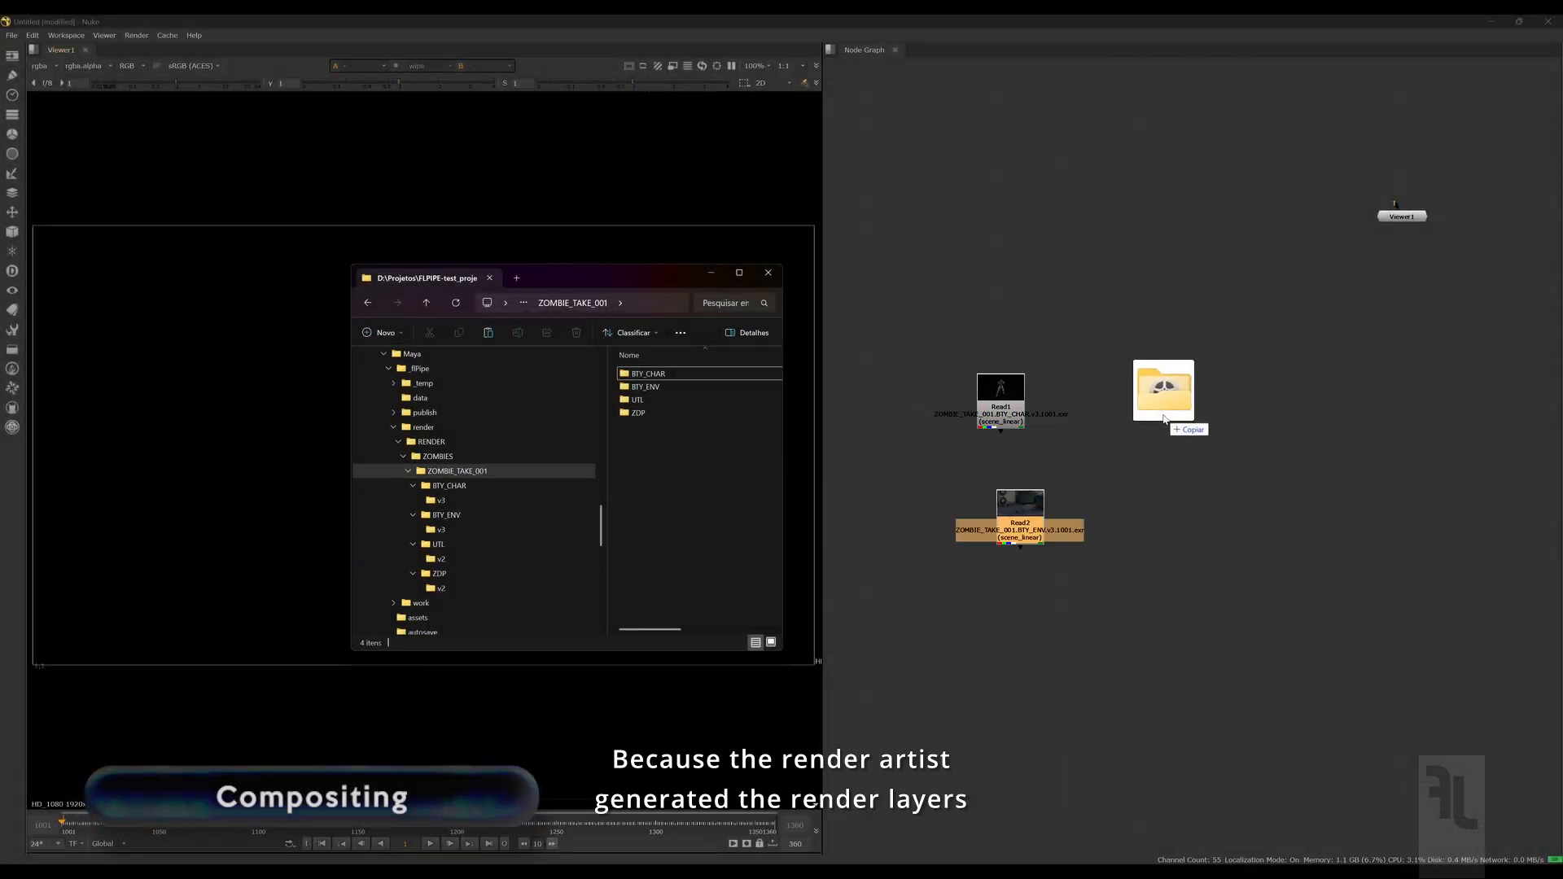
{"action": "left_click_drag", "start_coordinate": [1164, 419], "coordinate": [1163, 422]}
{"action": "left_click_drag", "start_coordinate": [440, 587], "coordinate": [466, 602]}
{"action": "left_click", "coordinate": [957, 355]}
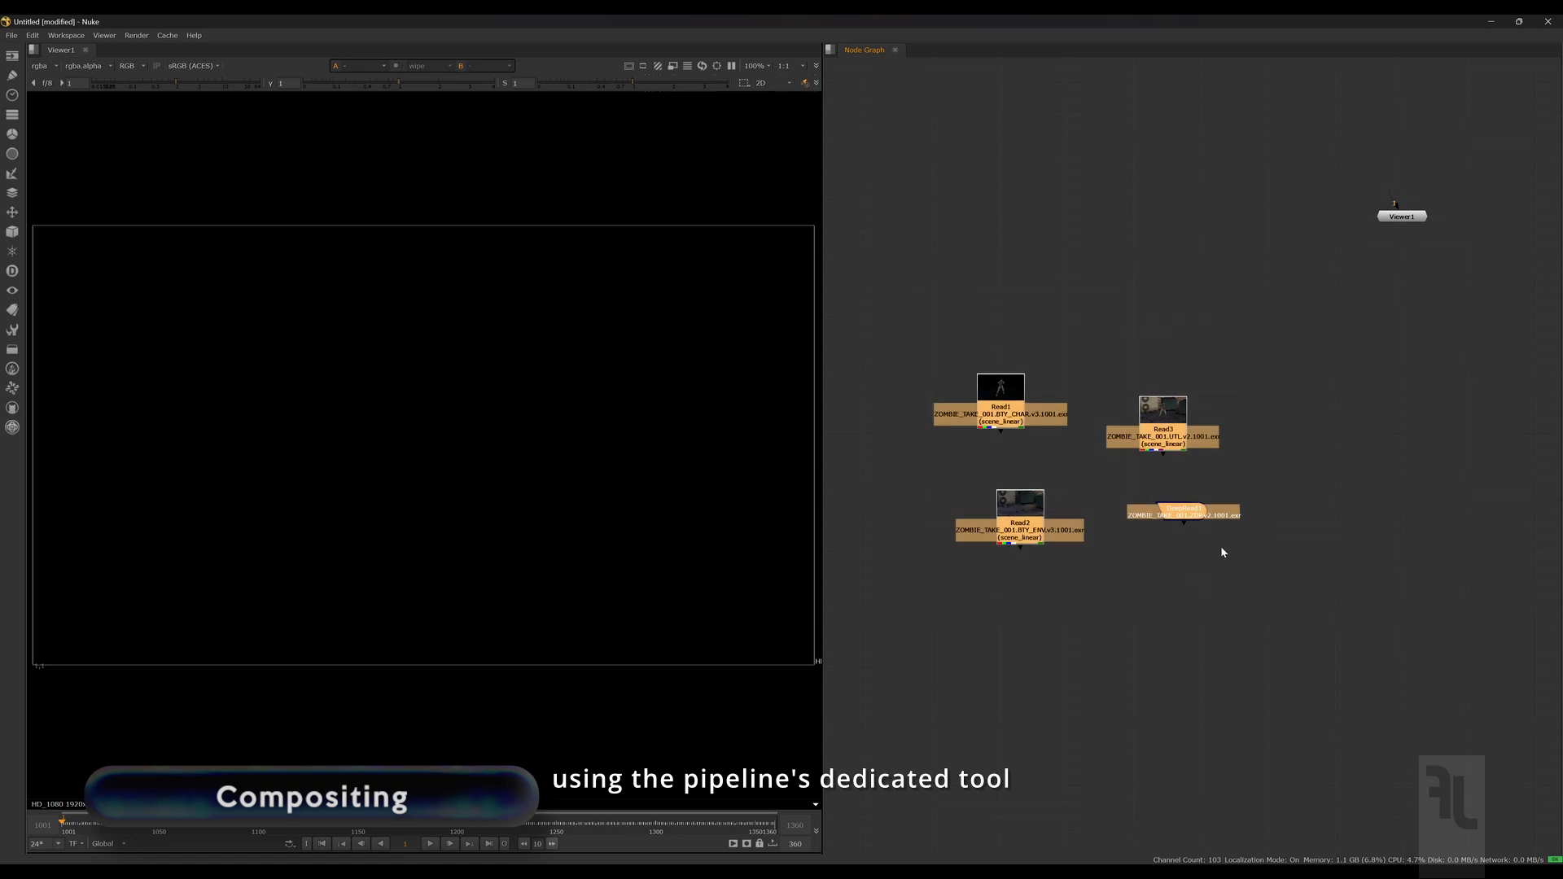
{"action": "key", "text": "1"}
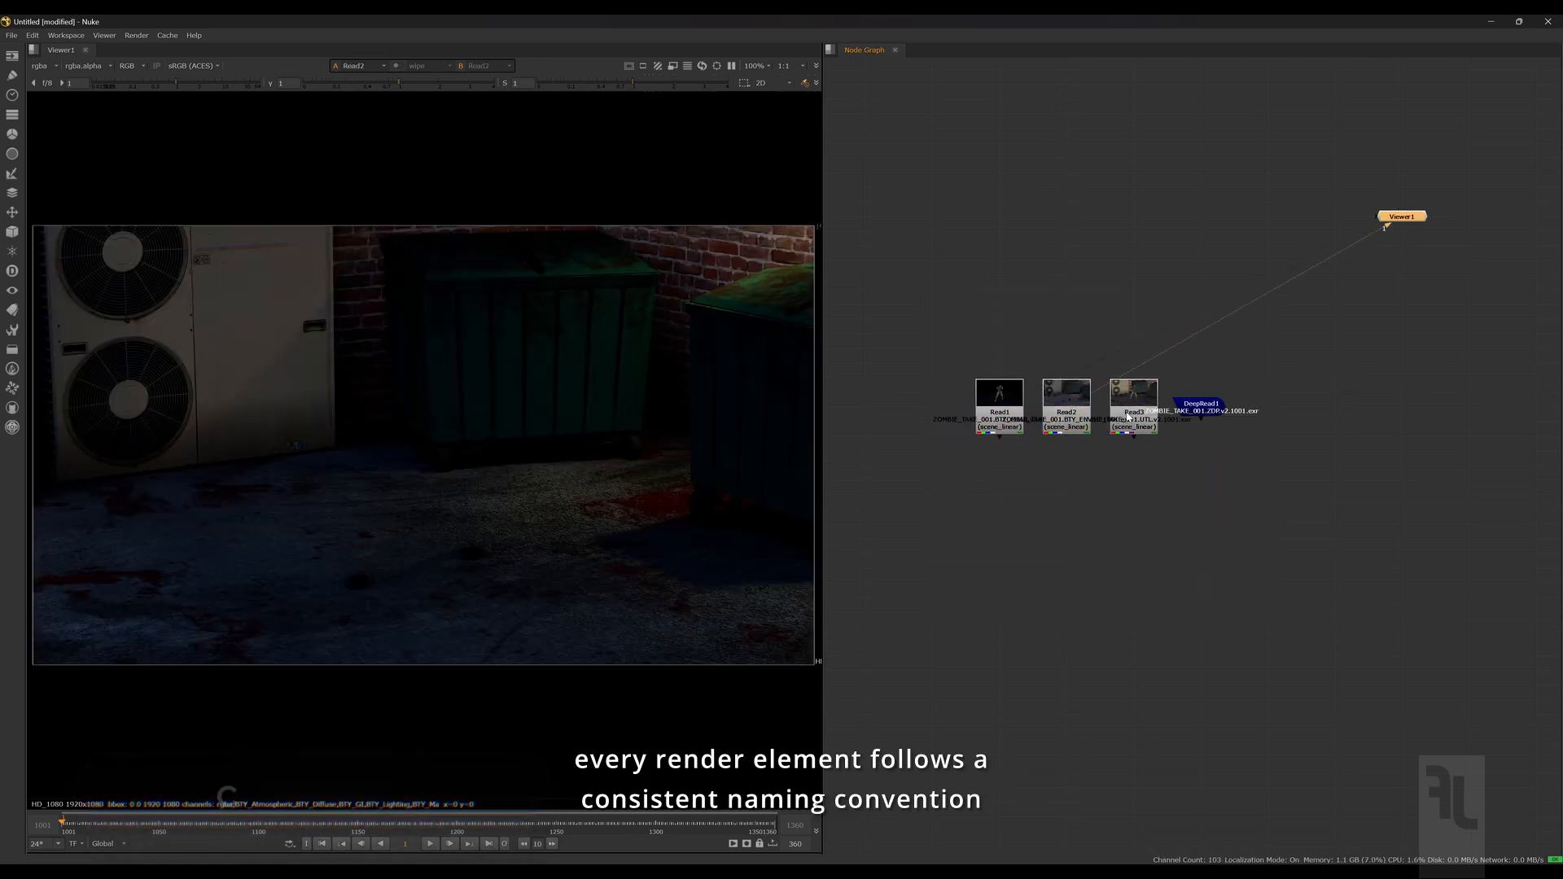
Step: View the BTY_CHAR, BTY_ENV, UTL and deep ZDP renders one after another in the viewer
{"action": "key", "text": "1"}
{"action": "key", "text": "1"}
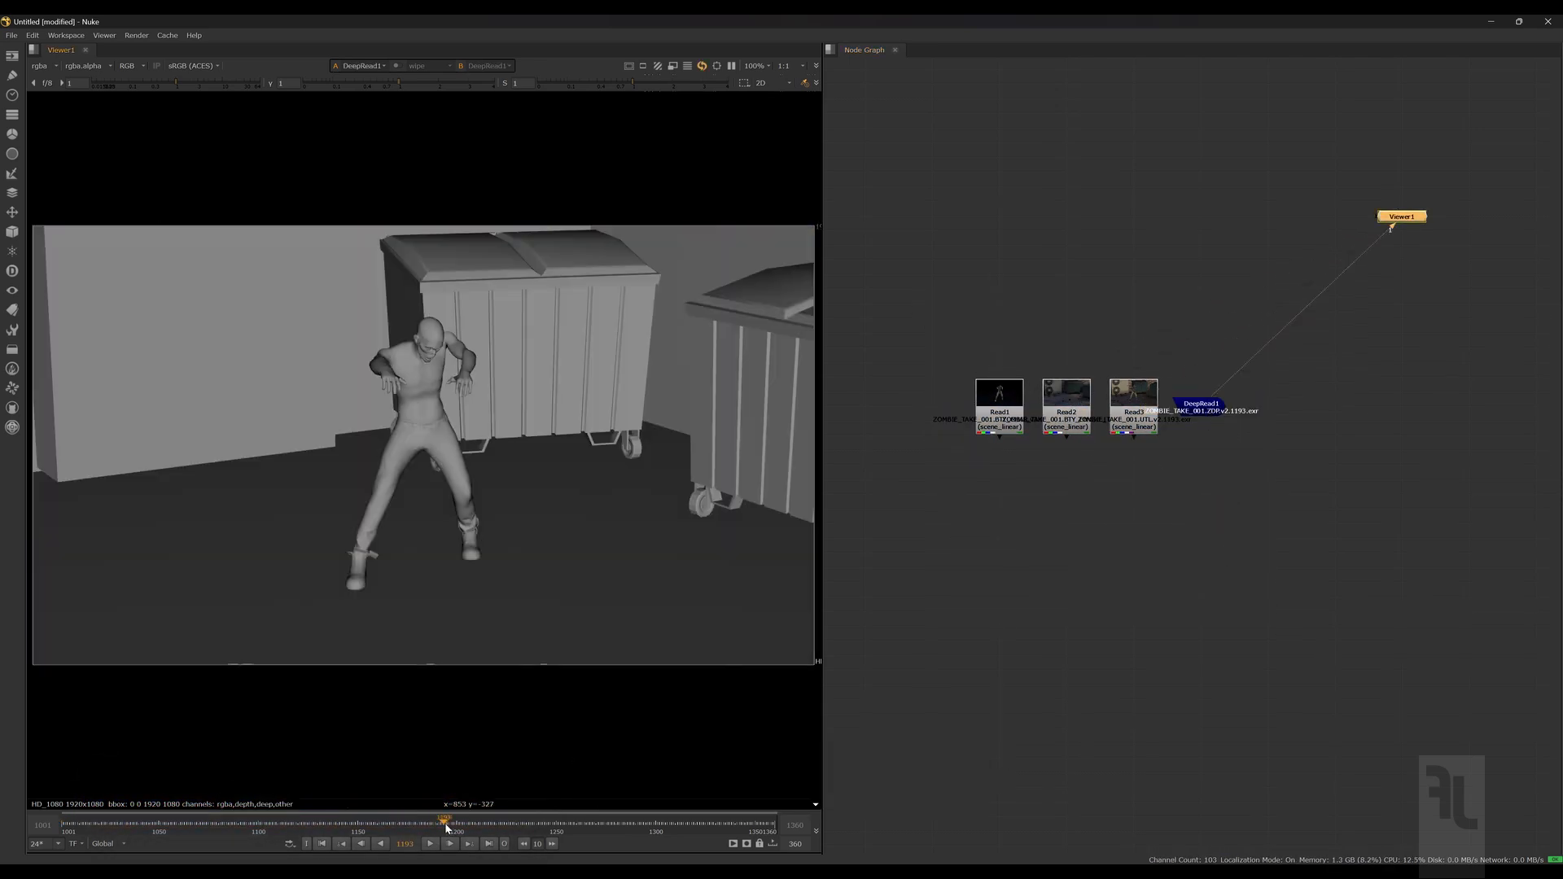
{"action": "left_click", "coordinate": [1002, 405], "text": "ctrl+shift"}
{"action": "left_click", "coordinate": [1067, 407], "text": "ctrl+shift"}
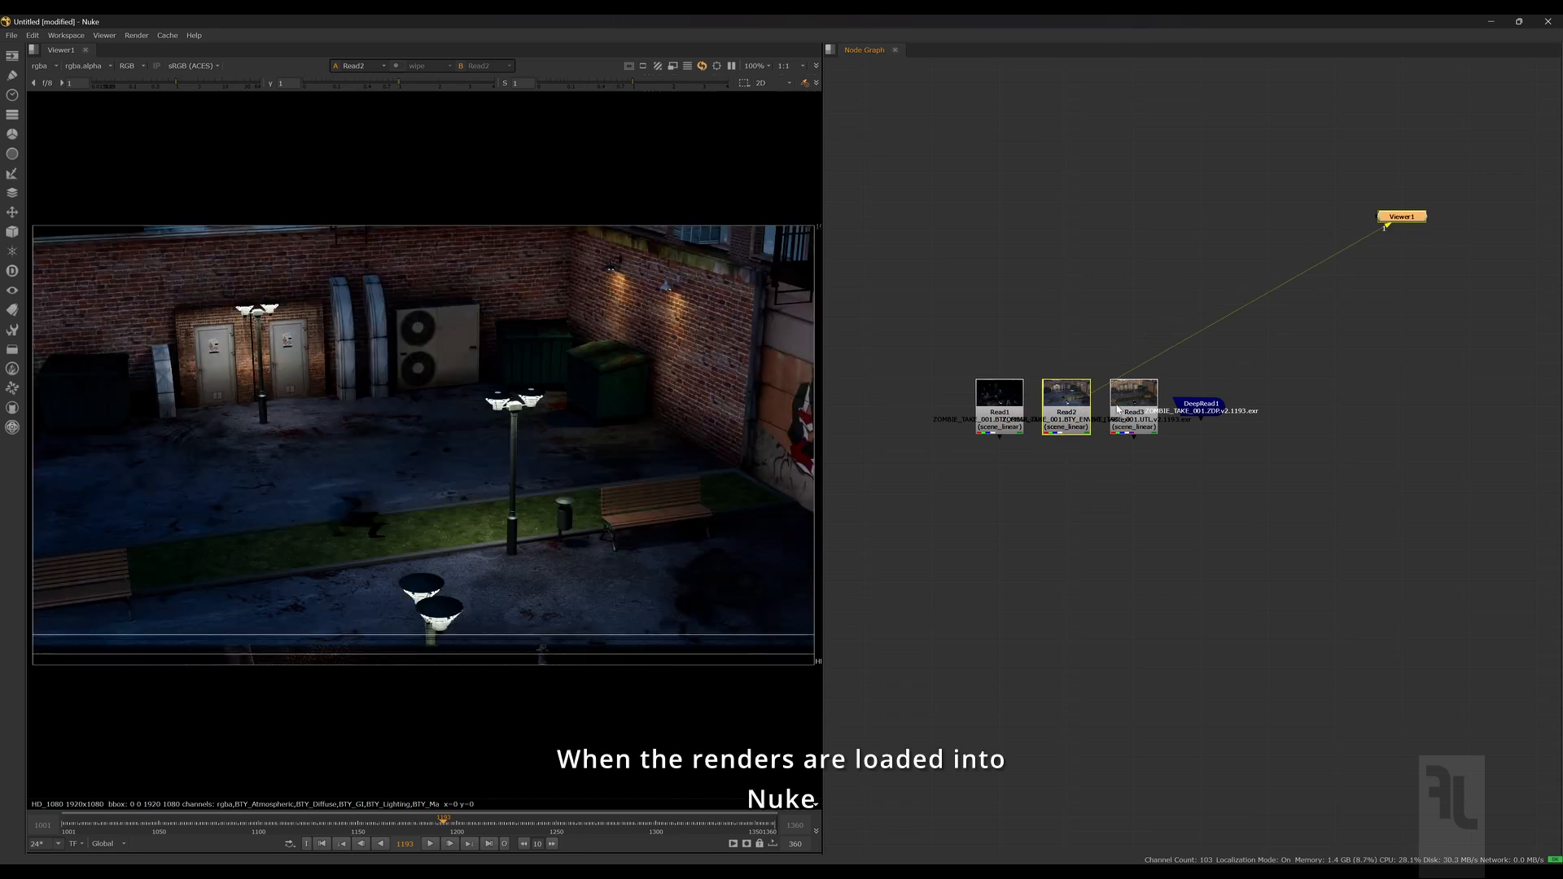
{"action": "left_click", "coordinate": [1135, 407], "text": "ctrl+shift"}
{"action": "left_click", "coordinate": [1203, 411], "text": "ctrl+shift"}
Step: Open the viewer's channel list to check the names of the imported render elements
{"action": "left_click_drag", "start_coordinate": [1007, 359], "coordinate": [1045, 504]}
{"action": "key", "text": "1"}
{"action": "left_click", "coordinate": [89, 67]}
{"action": "mouse_move", "coordinate": [77, 265]}
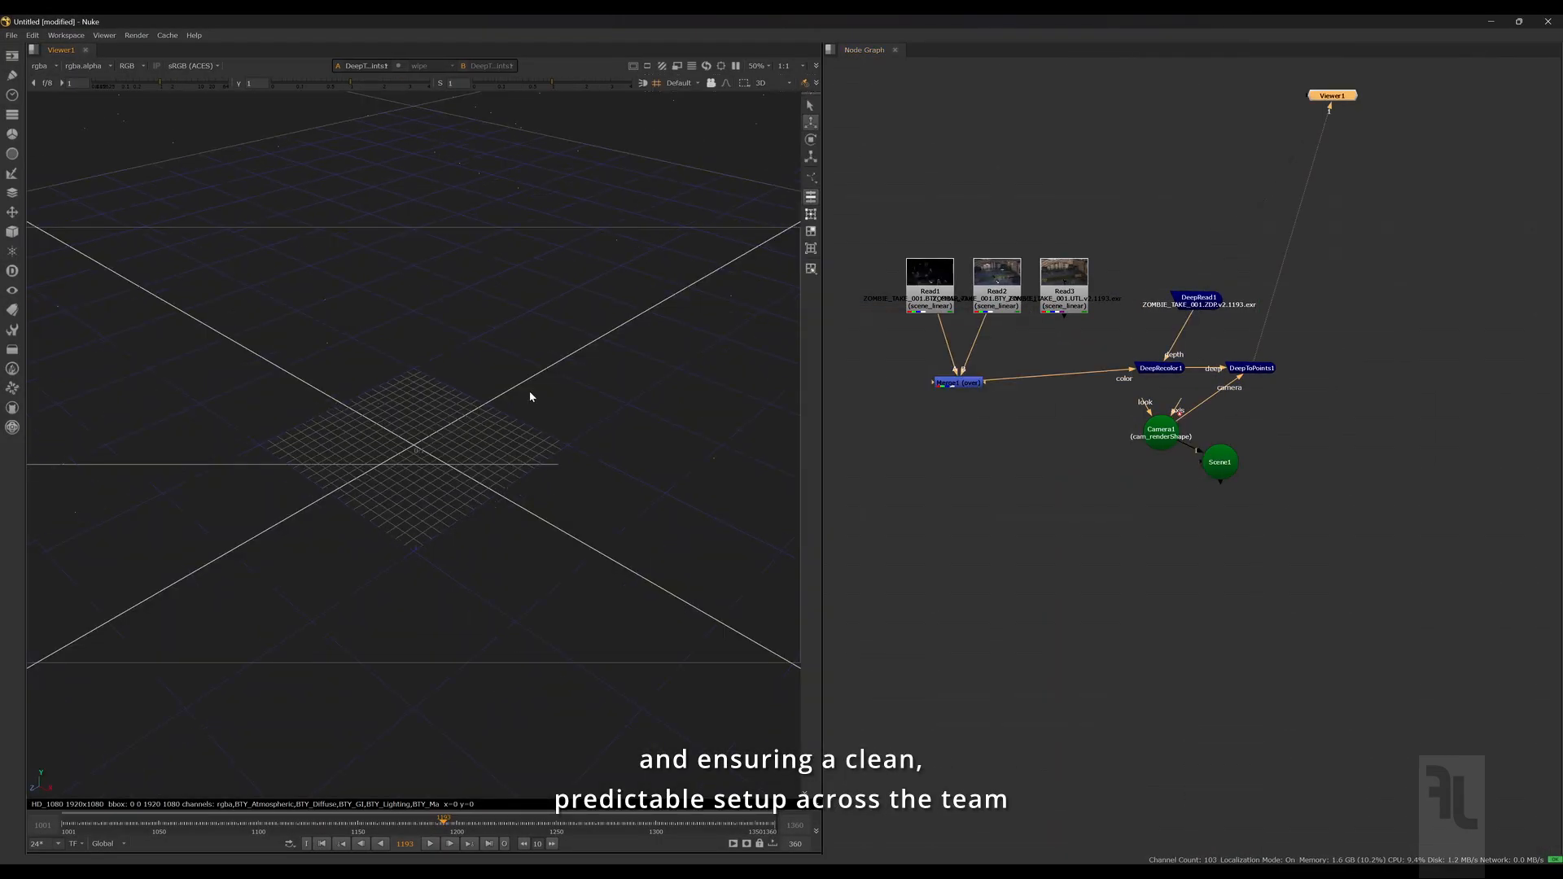
Step: Inspect the DeepToPoints point cloud and the render camera from an outside angle in the 3D view
{"action": "left_click_drag", "start_coordinate": [514, 501], "coordinate": [602, 439], "text": "ctrl"}
{"action": "scroll", "coordinate": [664, 507], "scroll_direction": "down", "scroll_amount": 5}
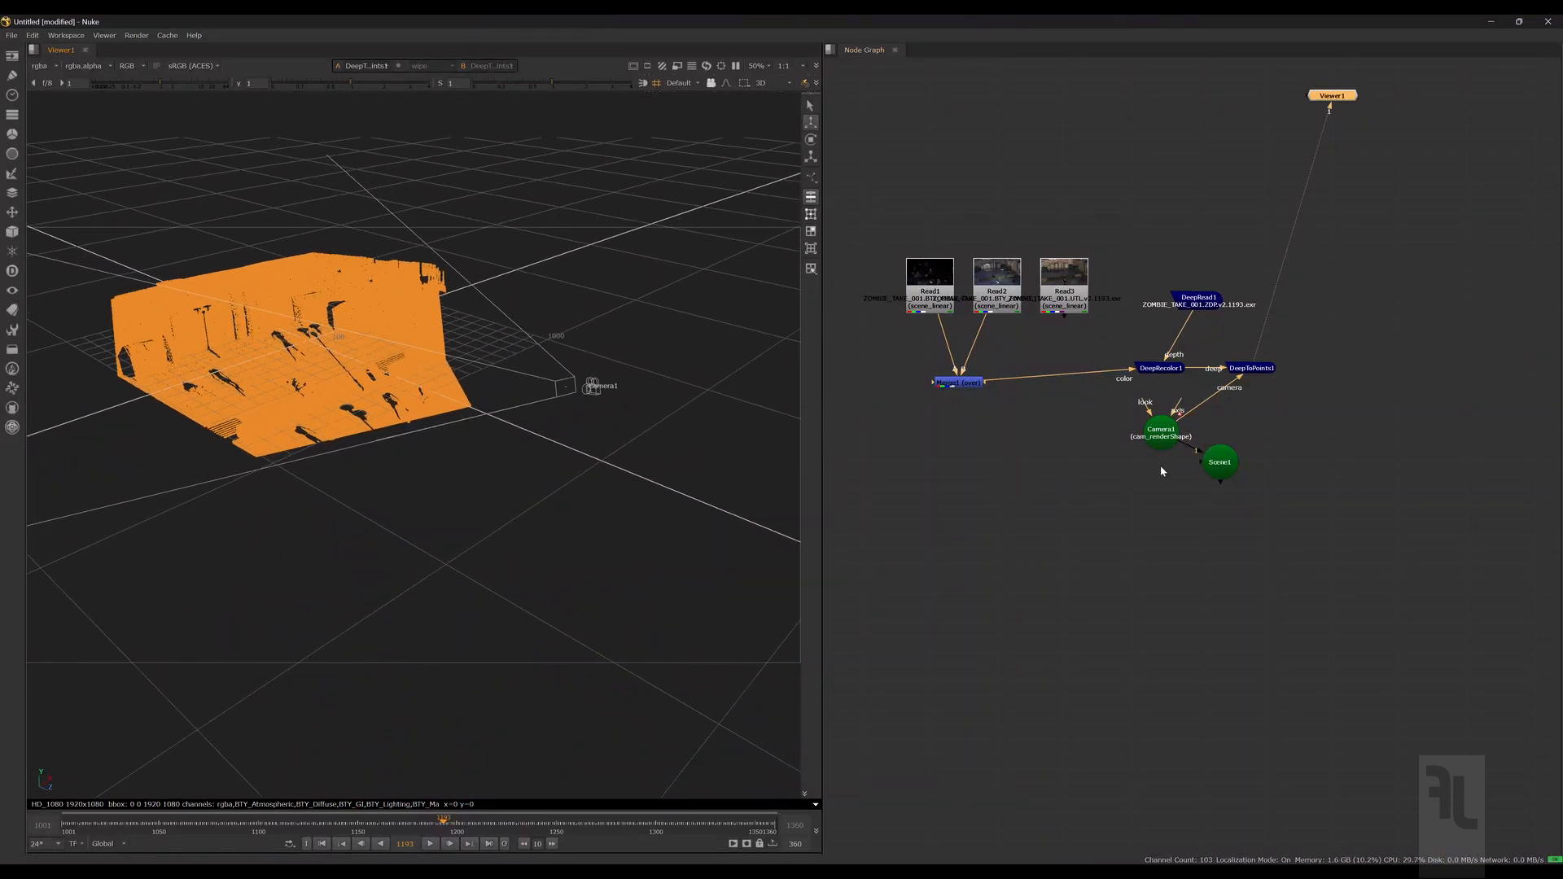
{"action": "left_click", "coordinate": [1161, 472]}
{"action": "scroll", "coordinate": [442, 479], "scroll_direction": "up", "scroll_amount": 5}
{"action": "scroll", "coordinate": [441, 482], "scroll_direction": "up", "scroll_amount": 3}
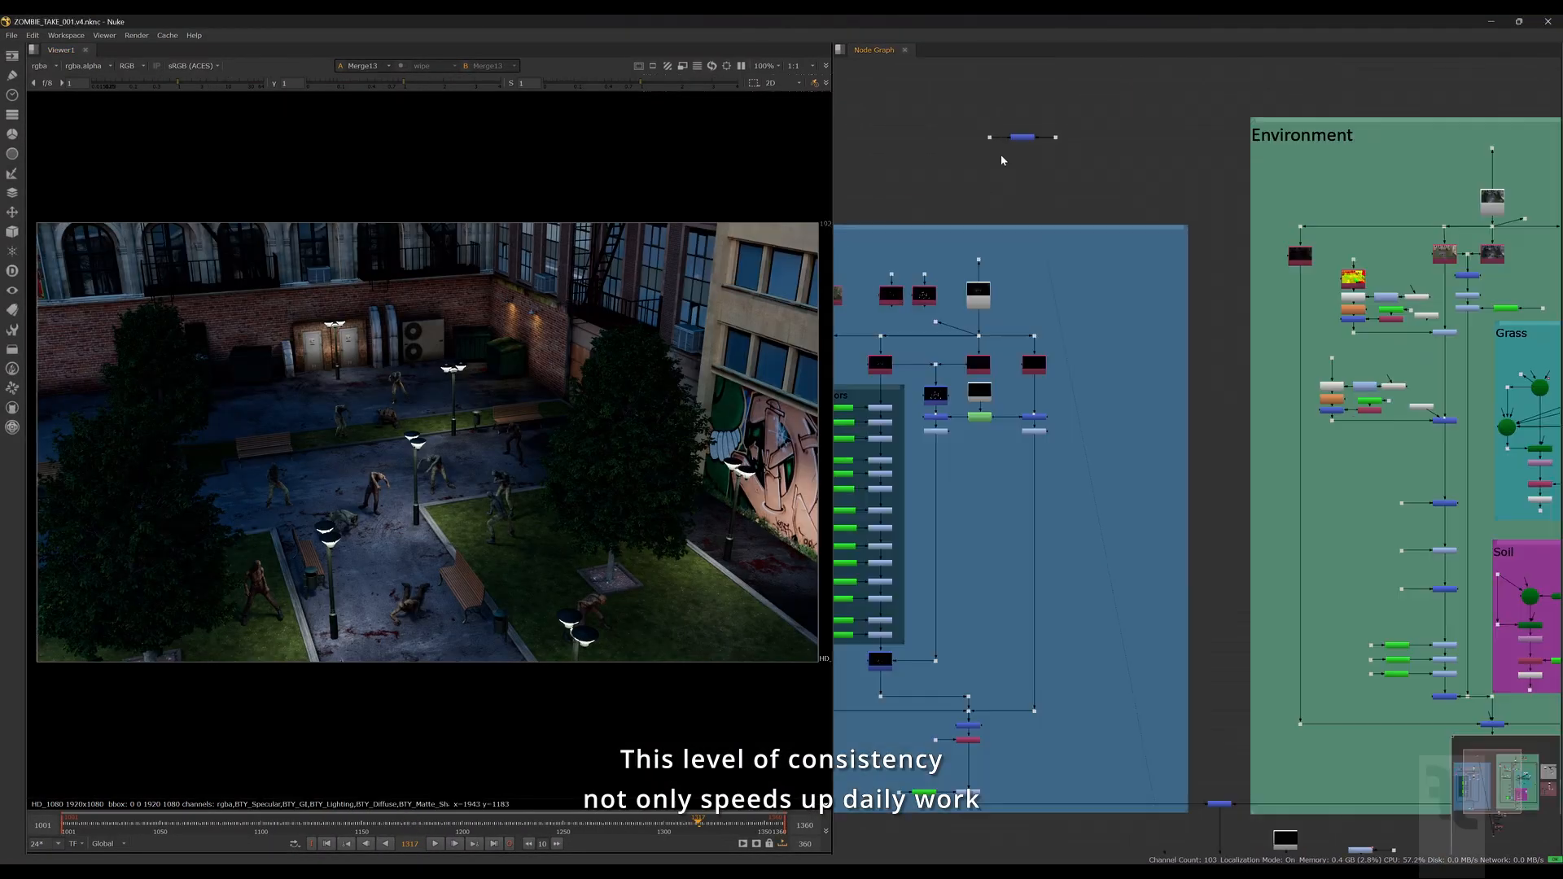
Step: Examine the character part of the ZOMBIE_TAKE_001 v4 comp, viewing its merges beside the Zombie Colors group
{"action": "scroll", "coordinate": [1091, 285], "scroll_direction": "up", "scroll_amount": 5}
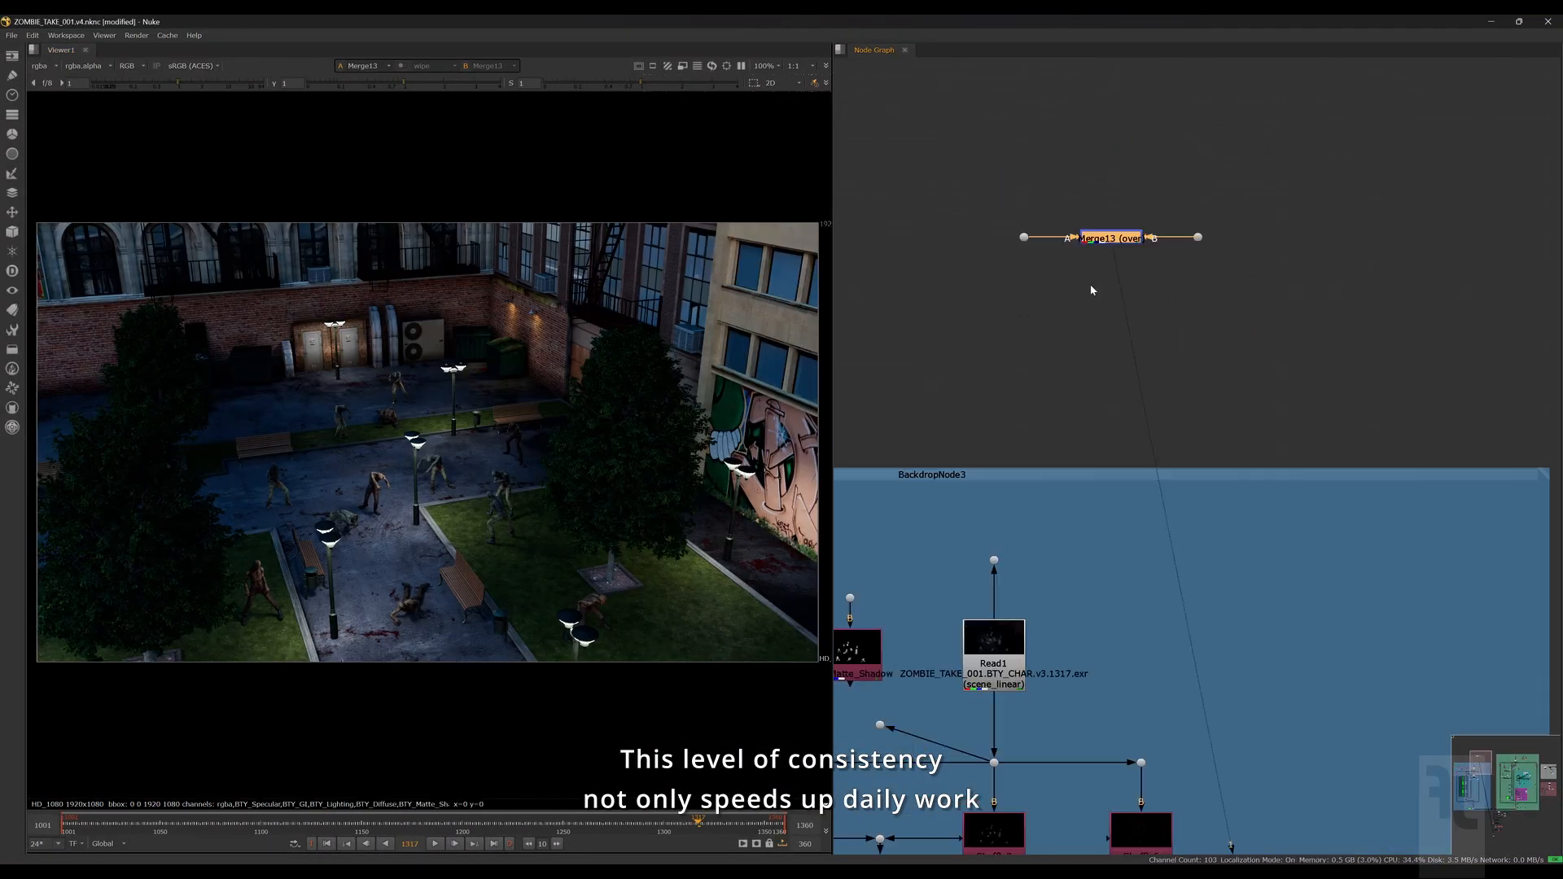
{"action": "scroll", "coordinate": [1156, 167], "scroll_direction": "down", "scroll_amount": 10}
{"action": "scroll", "coordinate": [1032, 331], "scroll_direction": "up", "scroll_amount": 8}
{"action": "left_click", "coordinate": [1063, 291]}
{"action": "key", "text": "1"}
{"action": "middle_click_drag", "start_coordinate": [1087, 350], "coordinate": [1152, 163]}
{"action": "scroll", "coordinate": [1152, 162], "scroll_direction": "up", "scroll_amount": 1}
{"action": "scroll", "coordinate": [1130, 674], "scroll_direction": "down", "scroll_amount": 8}
{"action": "key", "text": "2"}
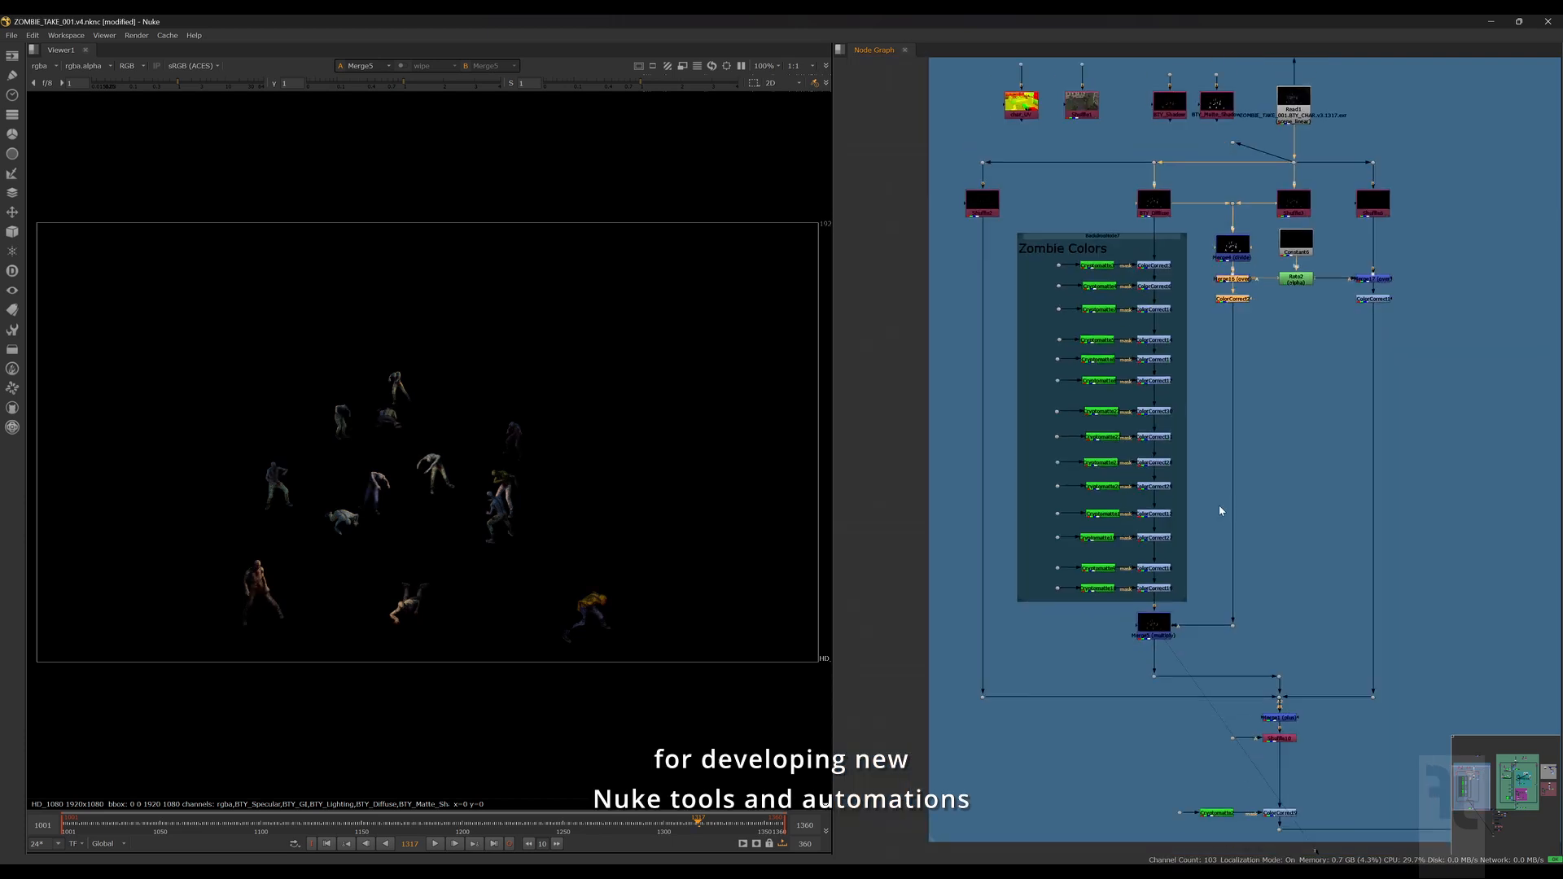
{"action": "scroll", "coordinate": [1186, 615], "scroll_direction": "up", "scroll_amount": 2}
{"action": "scroll", "coordinate": [1187, 615], "scroll_direction": "down", "scroll_amount": 2}
Step: Follow the comp into the Environment section and view its BTY_Diffuse element
{"action": "middle_click_drag", "start_coordinate": [1430, 721], "coordinate": [1257, 541]}
{"action": "scroll", "coordinate": [1256, 540], "scroll_direction": "down", "scroll_amount": 5}
{"action": "scroll", "coordinate": [1465, 244], "scroll_direction": "up", "scroll_amount": 6}
{"action": "key", "text": "3"}
{"action": "scroll", "coordinate": [1302, 415], "scroll_direction": "up", "scroll_amount": 3}
{"action": "key", "text": "4"}
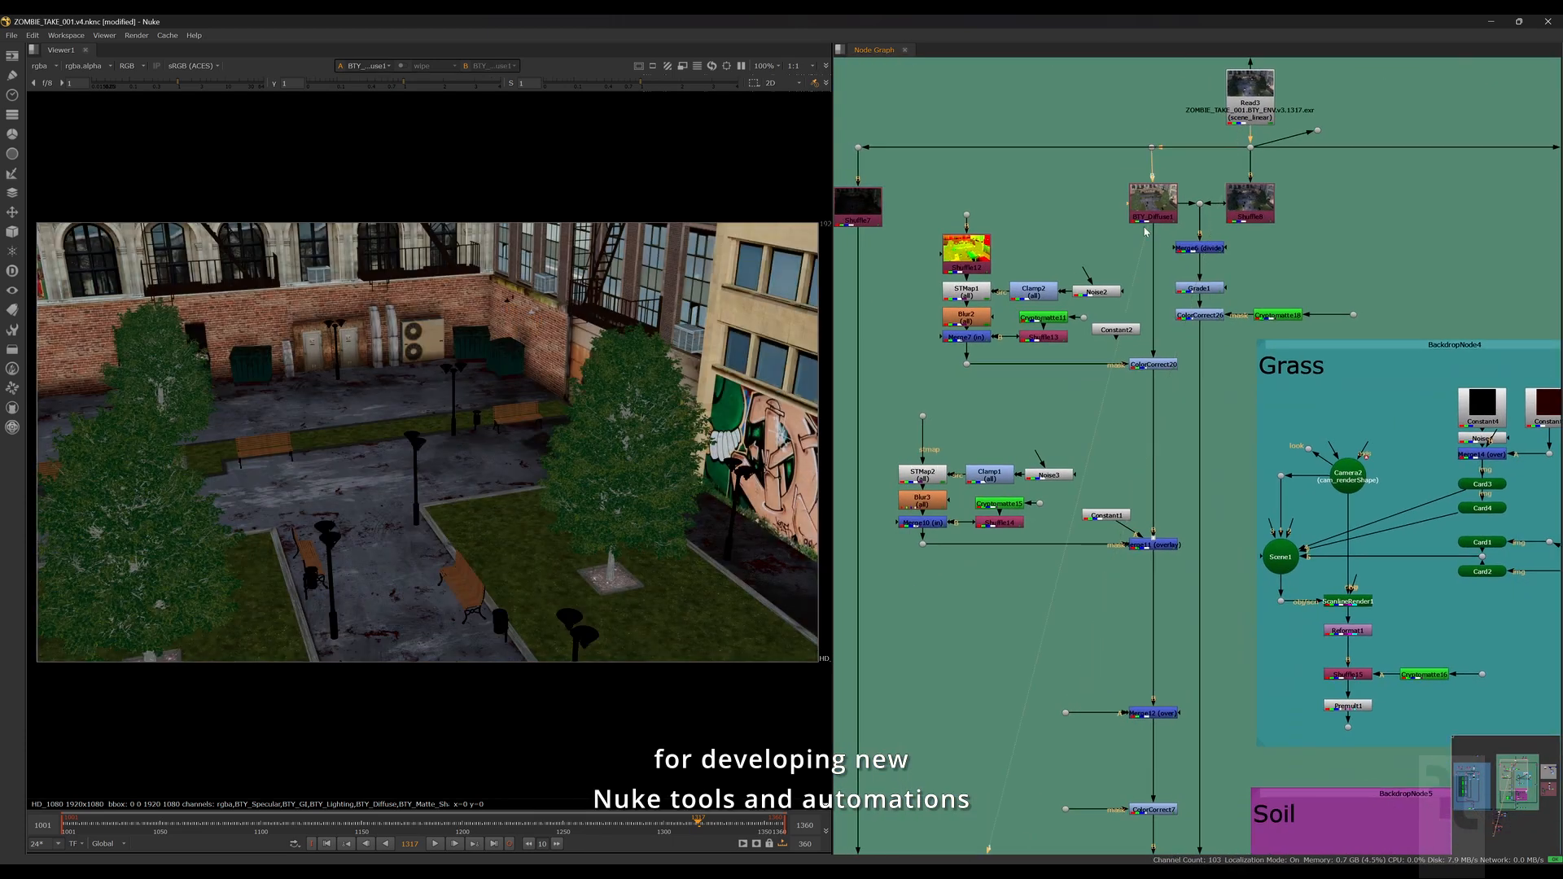
Step: View the environment's diffuse branch through Merge15, ColorCorrect23, 21 and 22 to the Merge8 multiply
{"action": "left_click", "coordinate": [1153, 544]}
{"action": "left_click", "coordinate": [1113, 356]}
{"action": "left_click", "coordinate": [1109, 437]}
{"action": "left_click", "coordinate": [1111, 508]}
{"action": "scroll", "coordinate": [1200, 359], "scroll_direction": "up", "scroll_amount": 5}
{"action": "left_click", "coordinate": [1200, 356]}
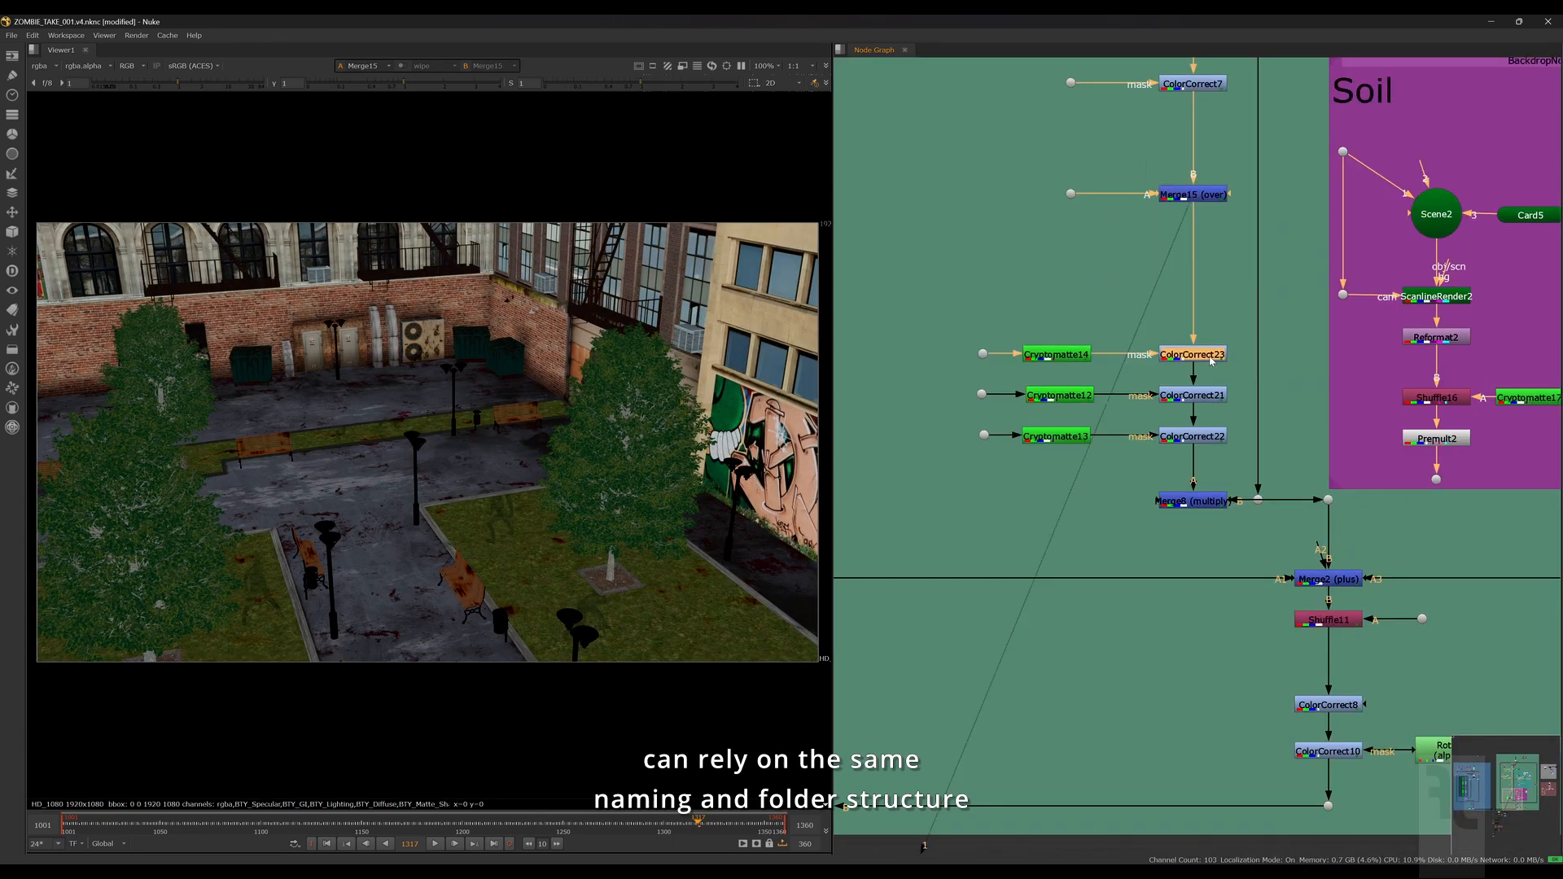
{"action": "left_click", "coordinate": [1201, 396]}
{"action": "left_click", "coordinate": [1204, 437]}
{"action": "left_click", "coordinate": [1213, 503]}
Step: View the end of the environment branch from the Merge2 plus through Shuffle11 to ColorCorrect10
{"action": "scroll", "coordinate": [1213, 503], "scroll_direction": "down", "scroll_amount": 5}
{"action": "middle_click_drag", "start_coordinate": [1213, 503], "coordinate": [1057, 499]}
{"action": "scroll", "coordinate": [1176, 721], "scroll_direction": "up", "scroll_amount": 5}
{"action": "left_click", "coordinate": [1062, 539]}
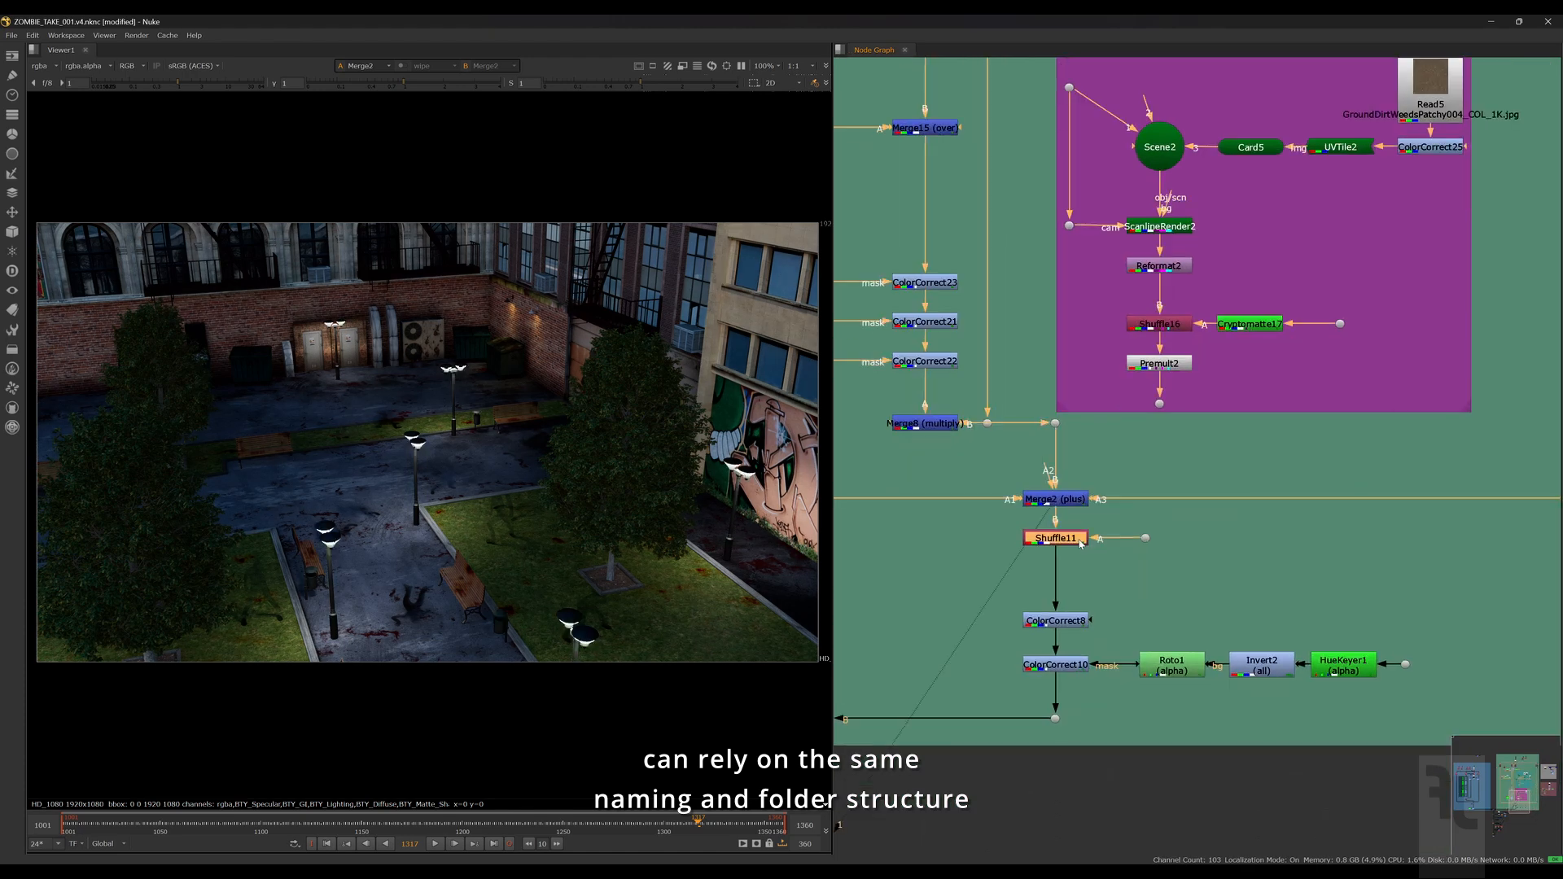
{"action": "left_click", "coordinate": [1060, 666]}
{"action": "scroll", "coordinate": [1060, 619], "scroll_direction": "down", "scroll_amount": 4}
{"action": "middle_click_drag", "start_coordinate": [991, 607], "coordinate": [991, 61]}
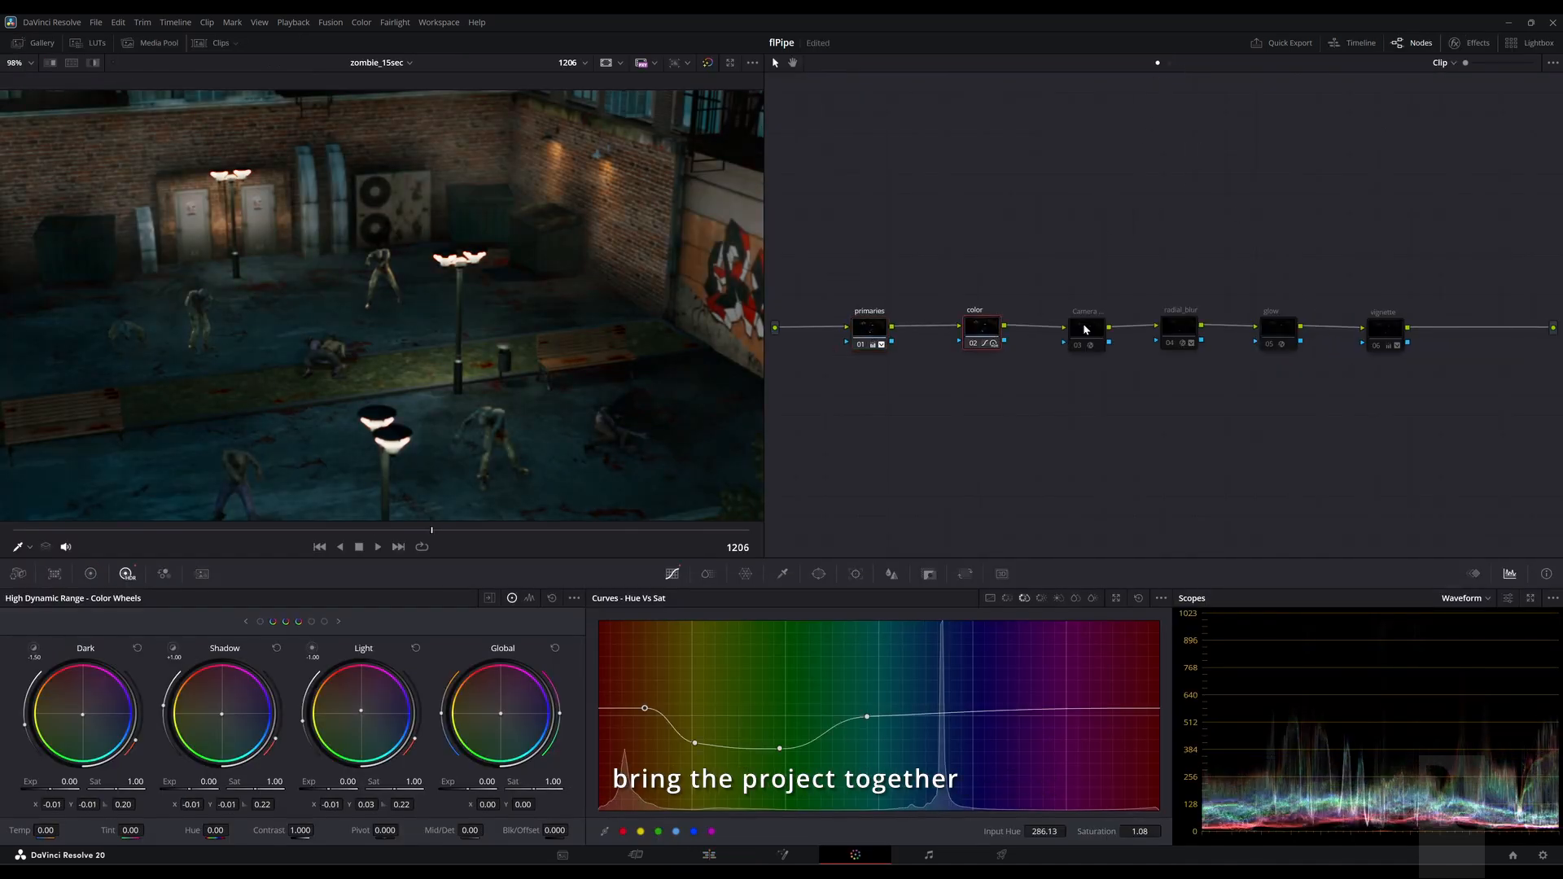
Step: Switch to DaVinci Resolve and enable the camera, radial_blur, glow and vignette nodes of the zombie_15sec grade
{"action": "left_click", "coordinate": [1183, 333]}
{"action": "left_click", "coordinate": [1380, 334]}
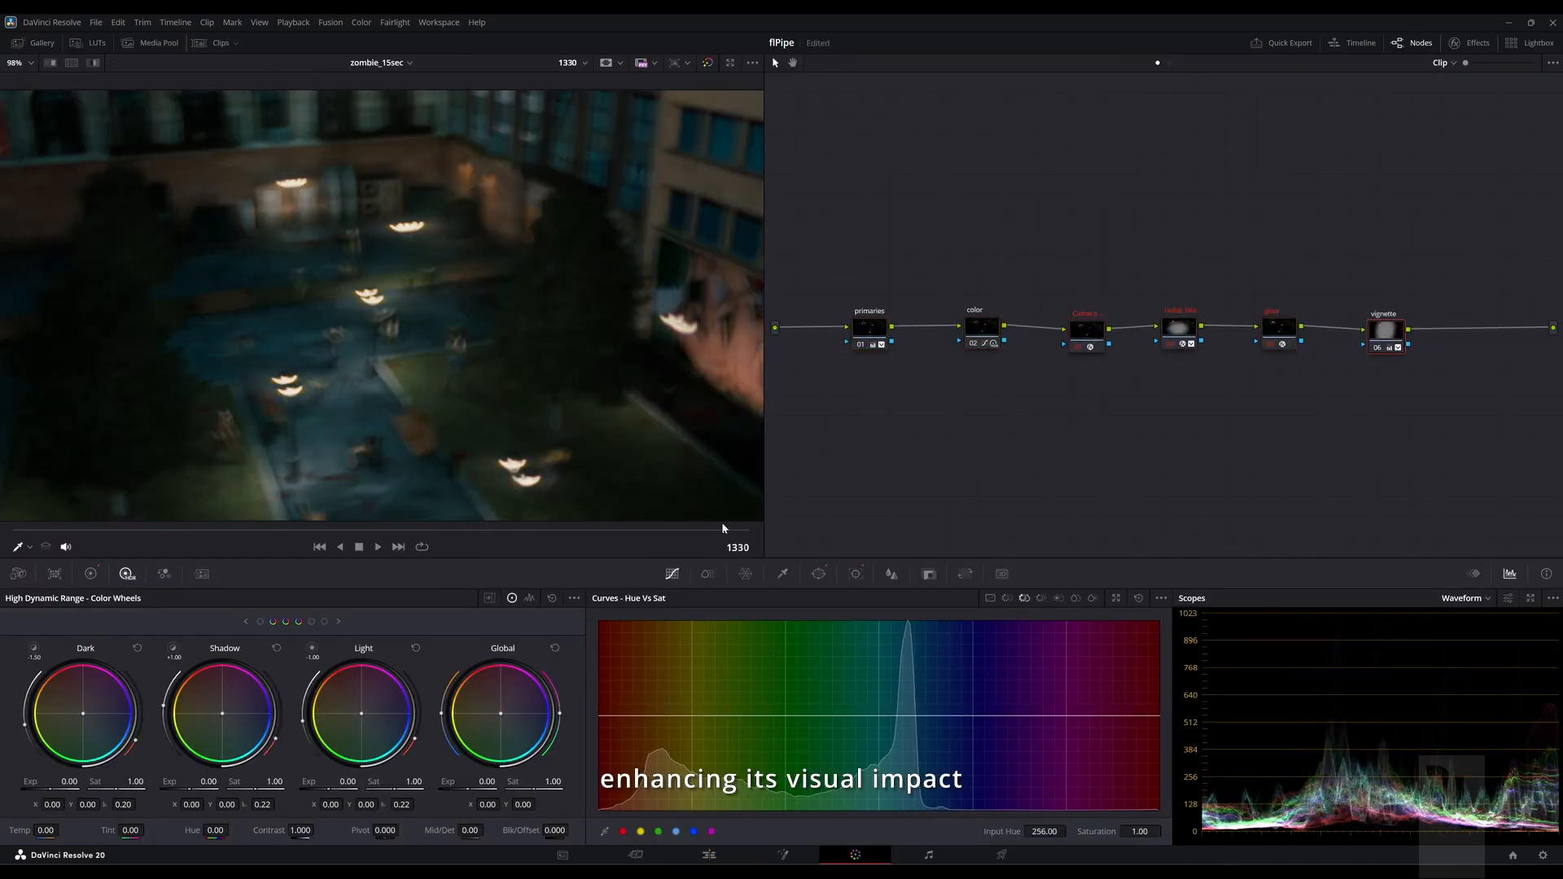